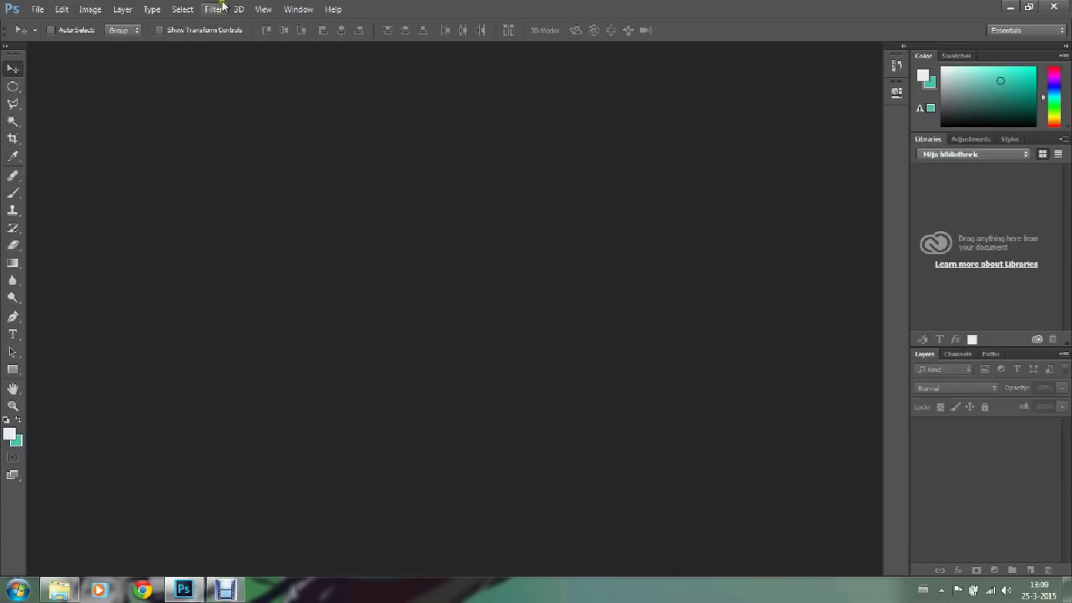
Step: Open the wereldbol globe image from the parent Photoshop folder
click(37, 9)
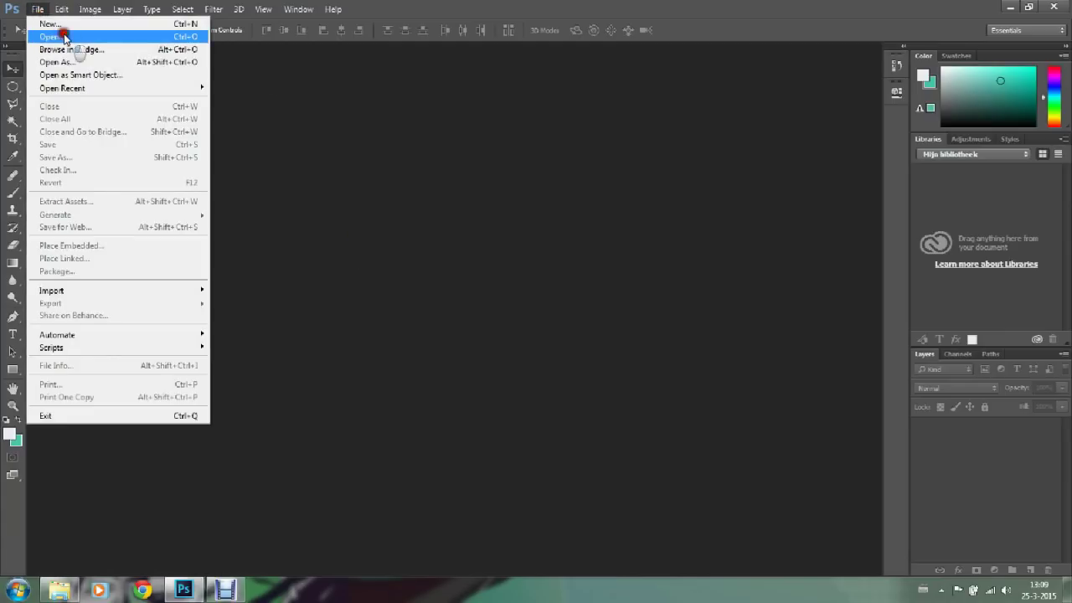
click(63, 35)
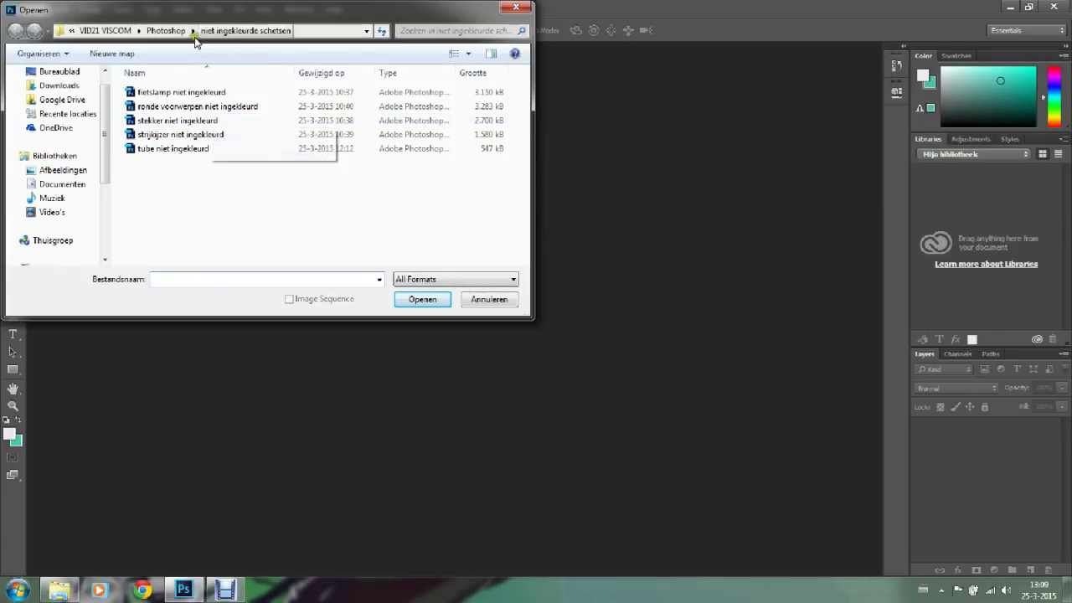
click(166, 30)
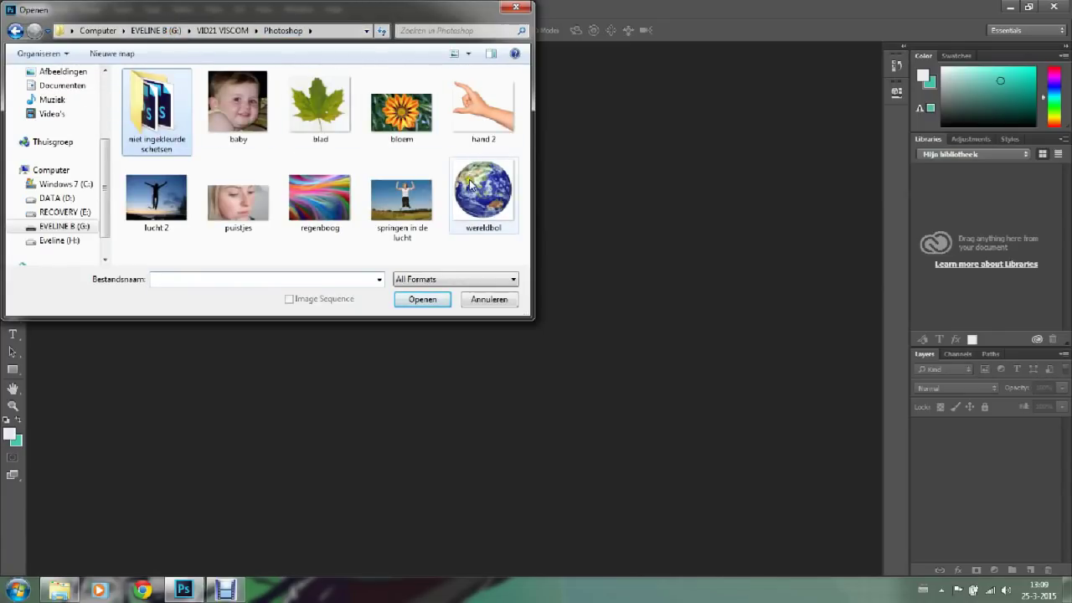
click(473, 185)
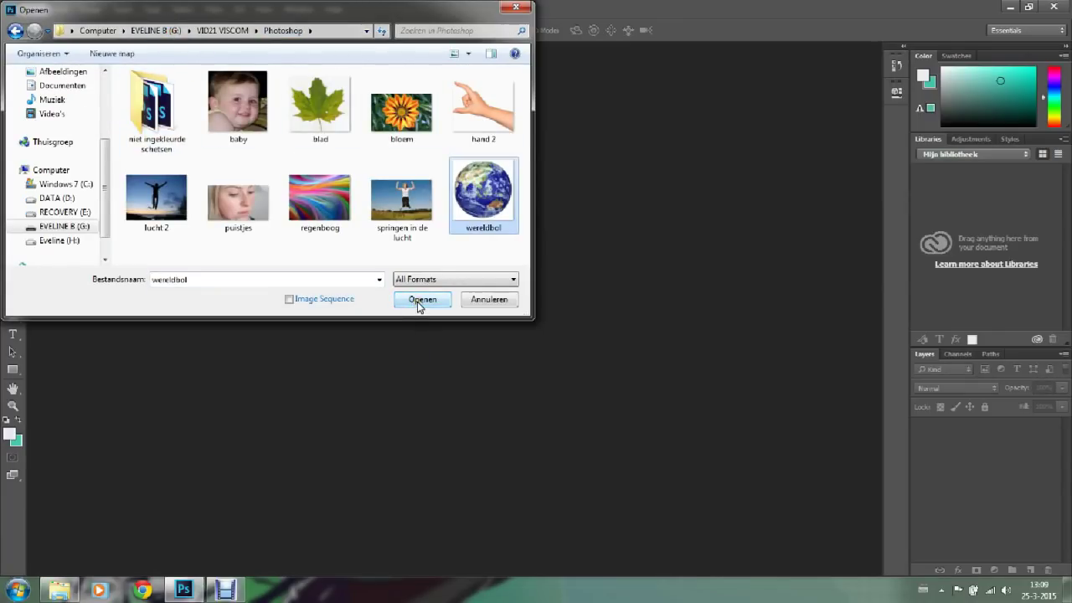
click(419, 302)
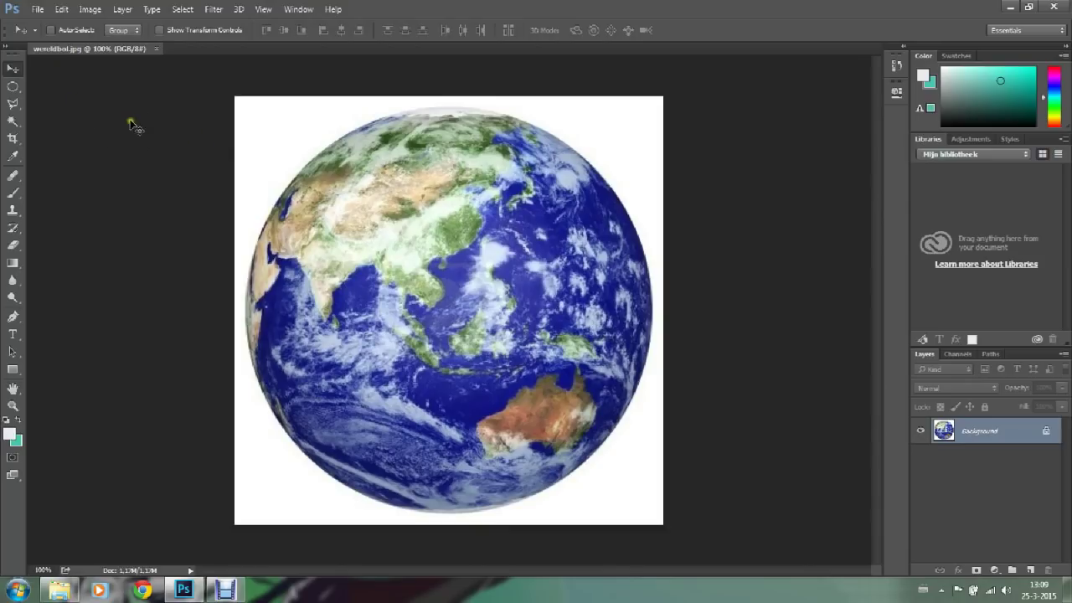
Step: Place the hand 2 image as an embedded layer over the globe and commit it
click(42, 12)
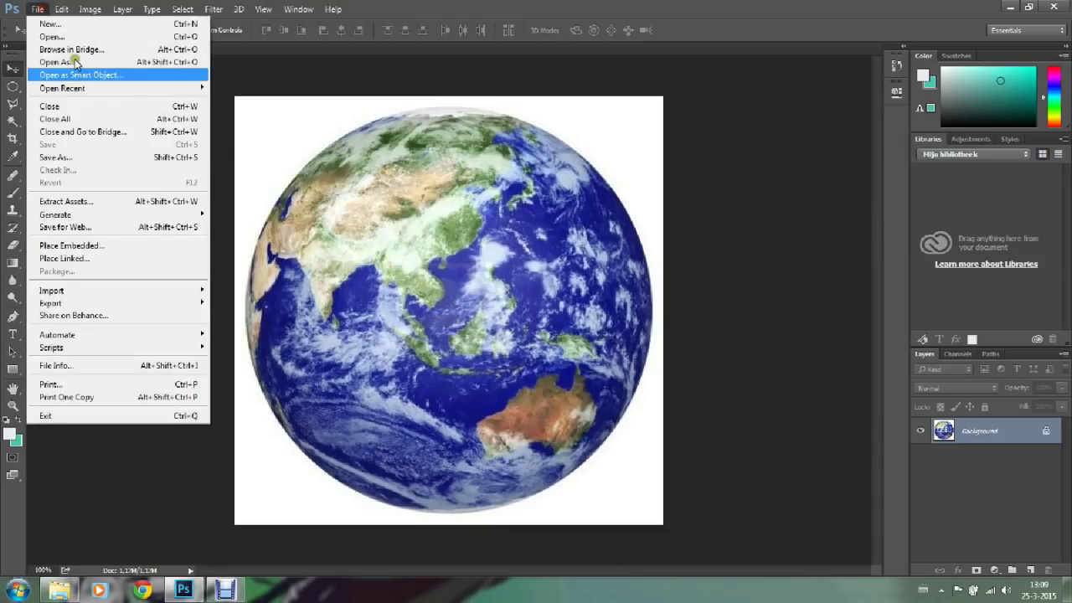
click(104, 246)
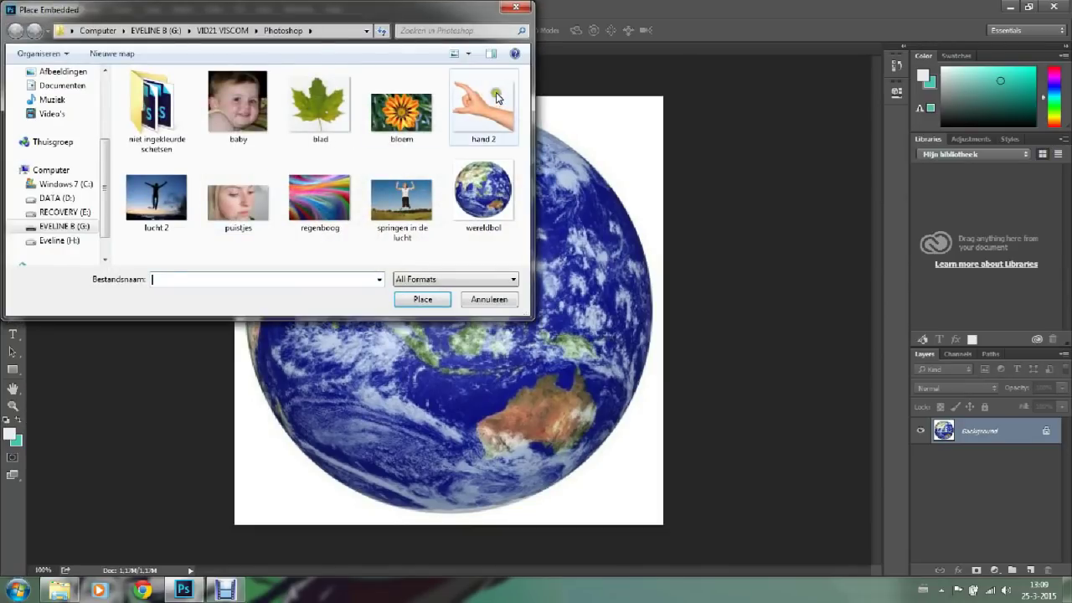
click(492, 99)
click(419, 304)
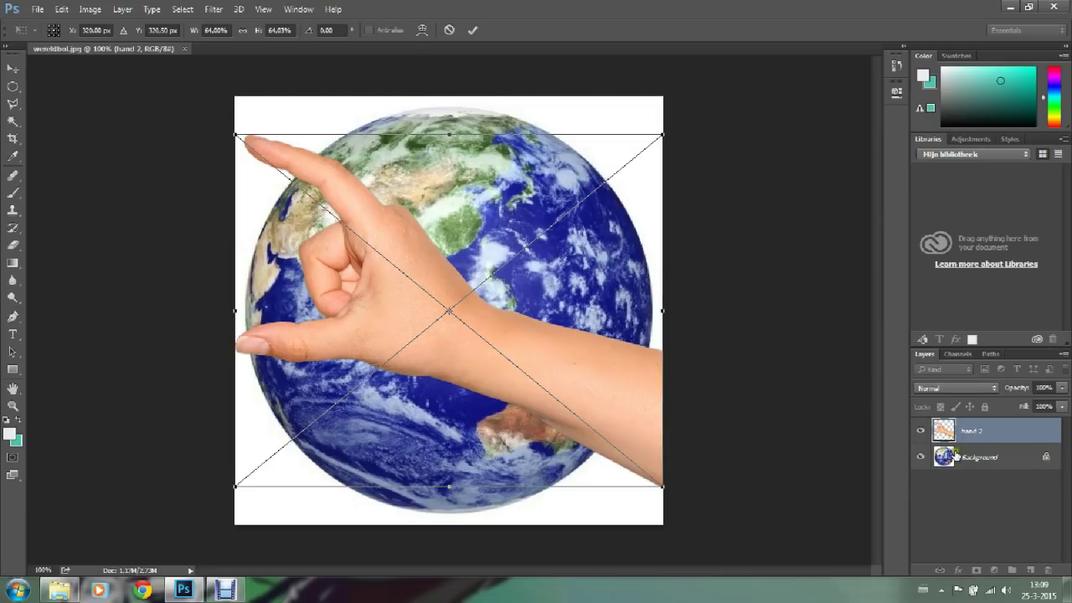
click(12, 67)
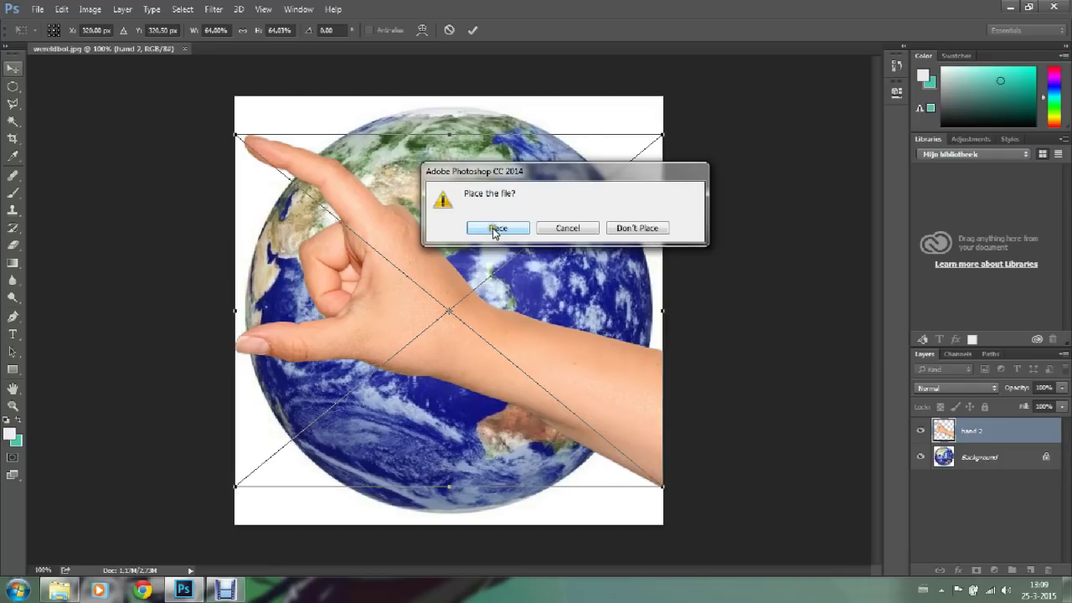
click(496, 229)
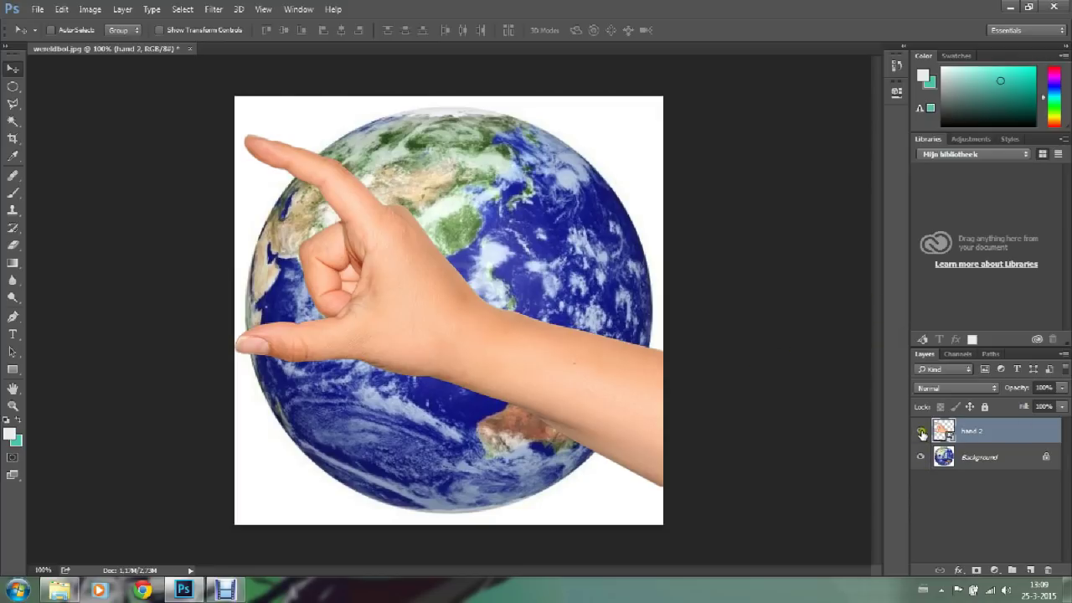
Step: Compare the globe with and without hand 2, leave hand 2 hidden, and select Background
click(921, 433)
click(921, 433)
click(921, 433)
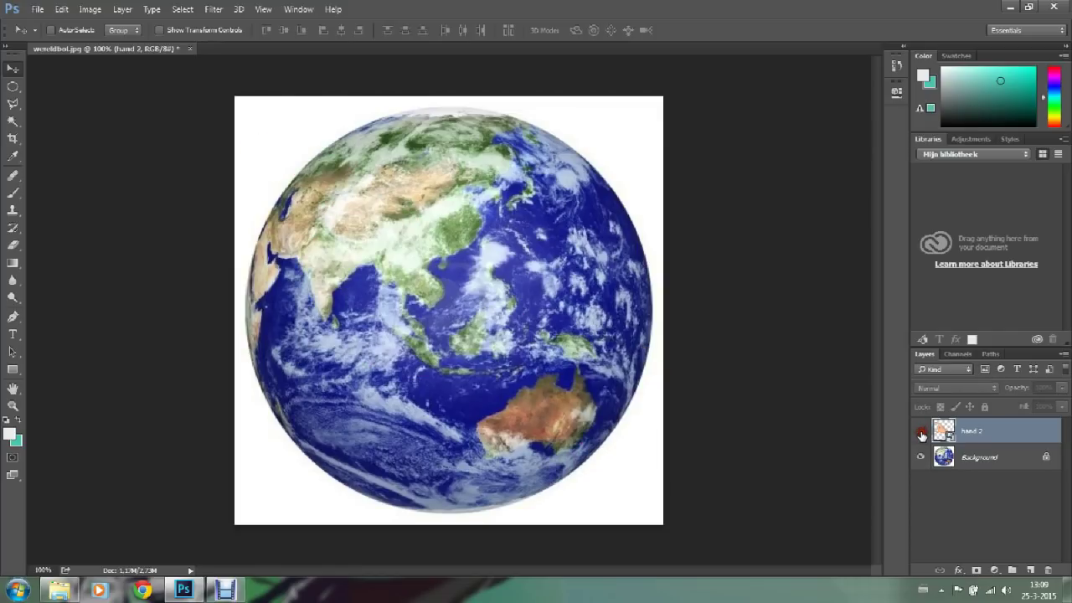
click(921, 433)
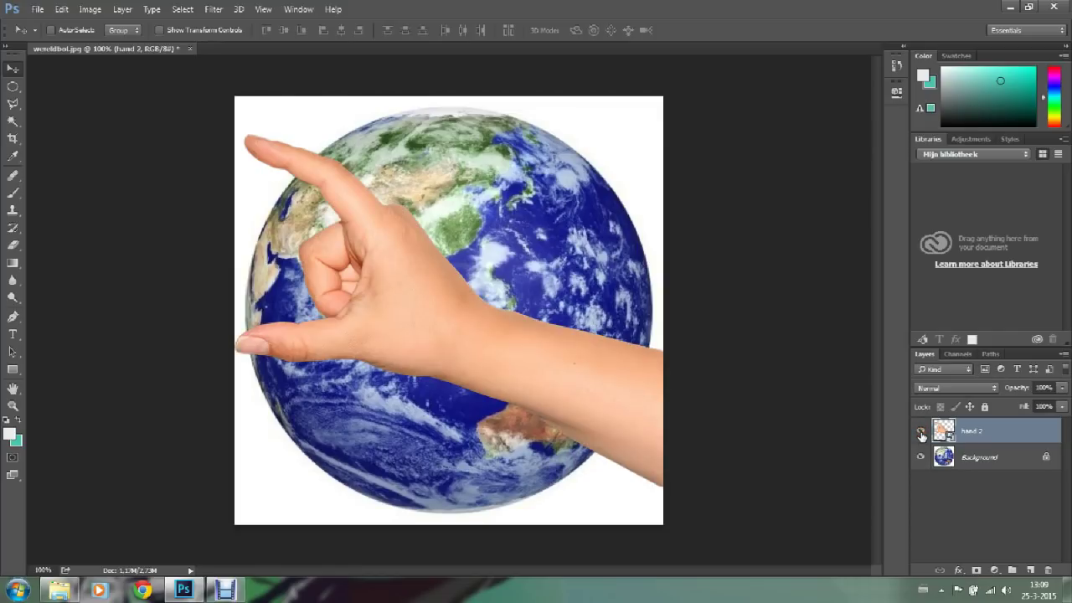
click(921, 433)
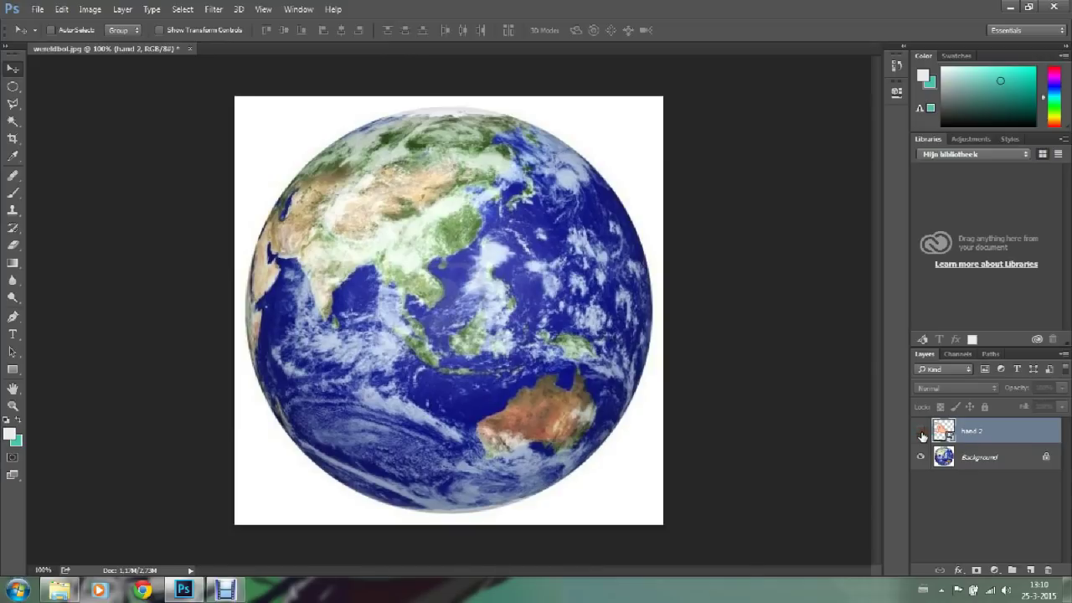
click(972, 460)
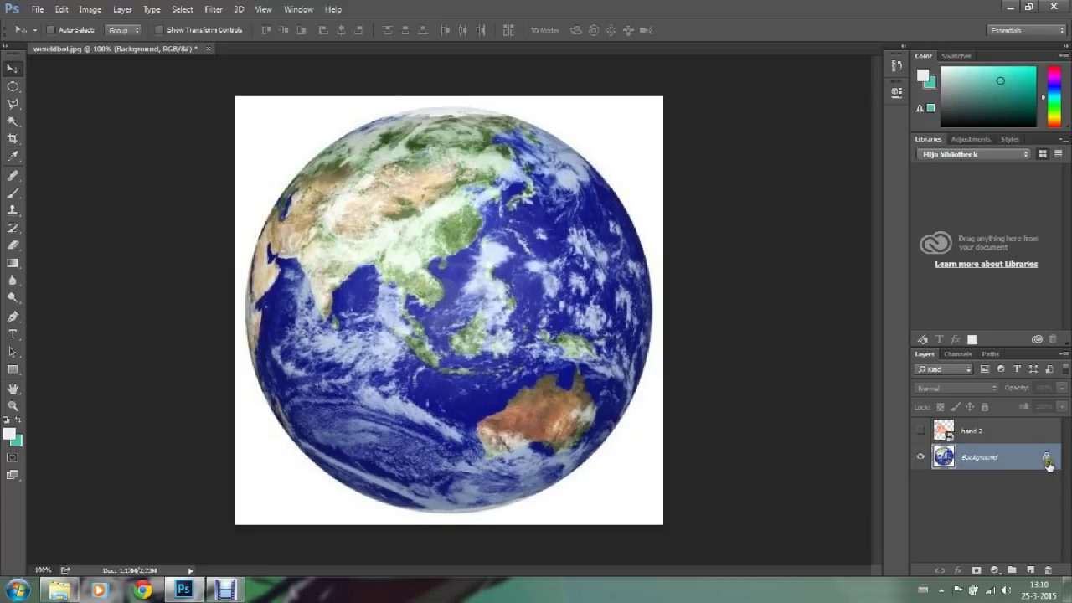
Step: Unlock Background into Layer 0 and duplicate it as Layer 0 copy
click(1047, 459)
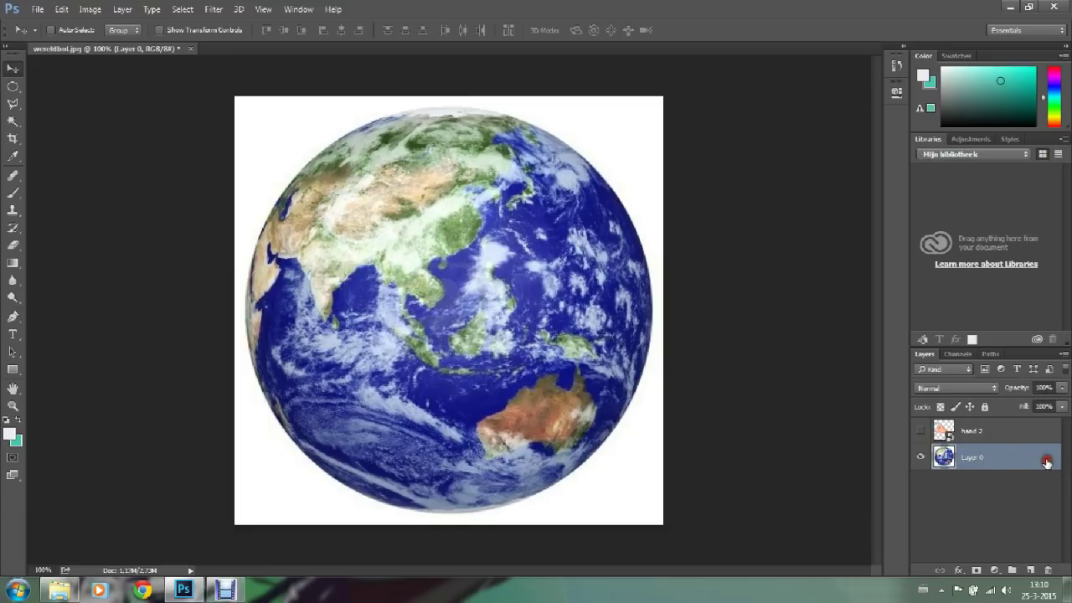
right_click(980, 459)
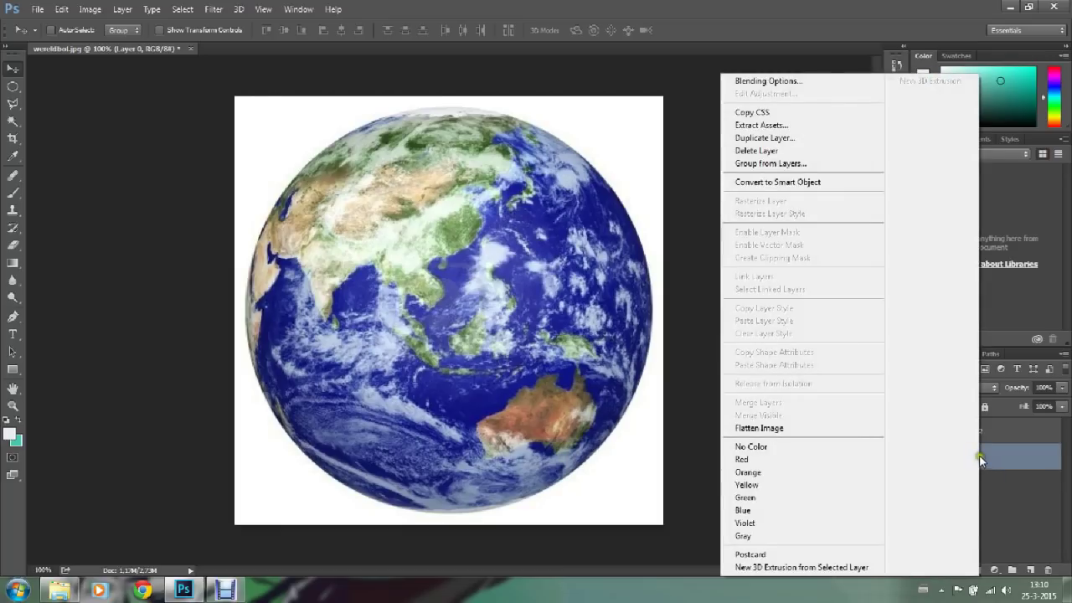
click(801, 139)
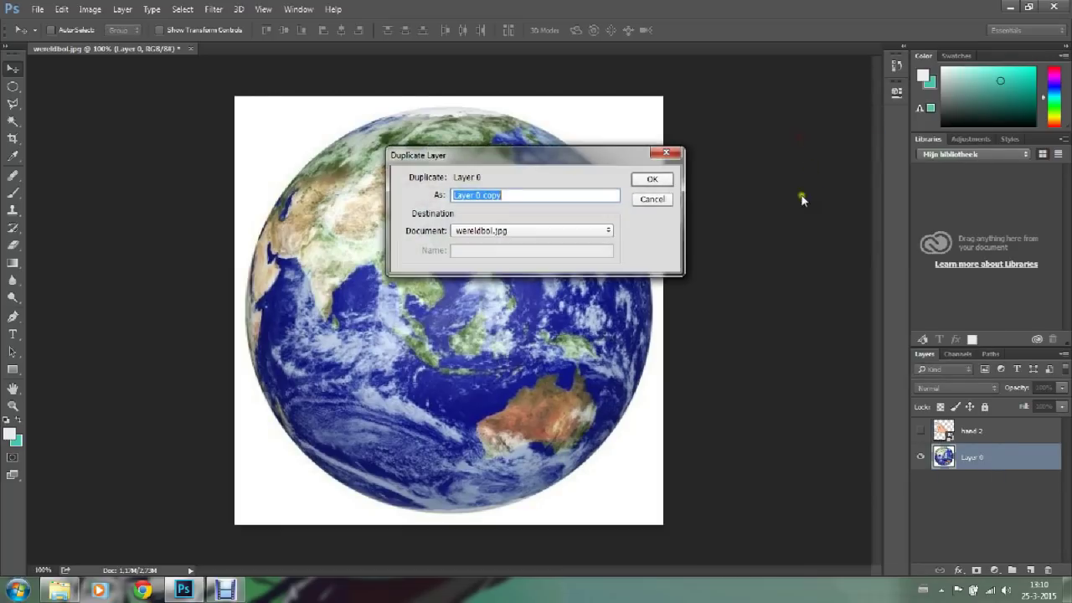
click(651, 180)
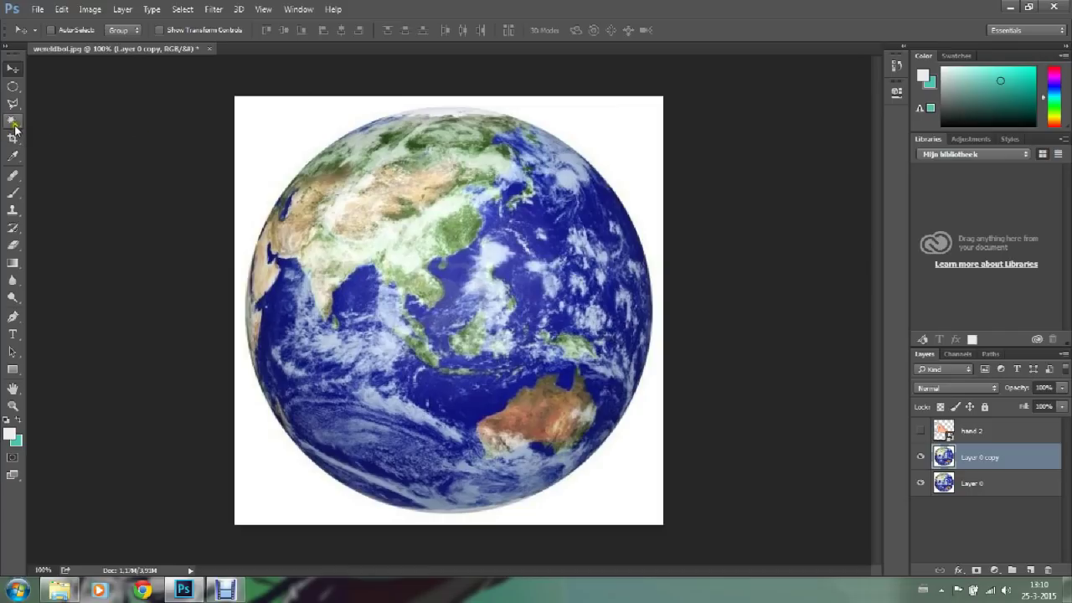
Step: Select the white area around the globe with the Magic Wand at tolerance 30
click(12, 123)
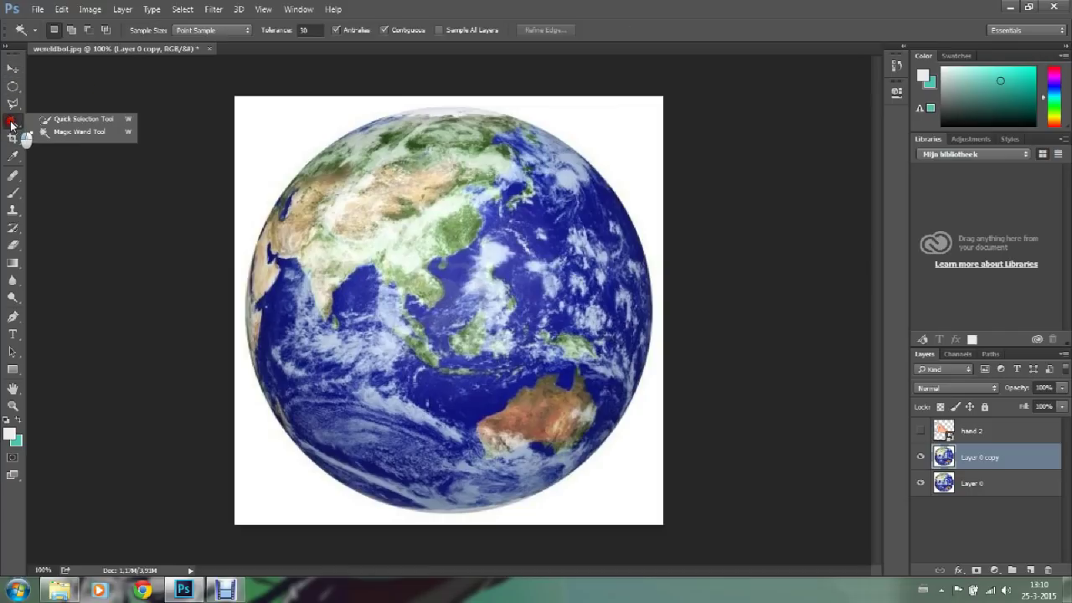
click(53, 119)
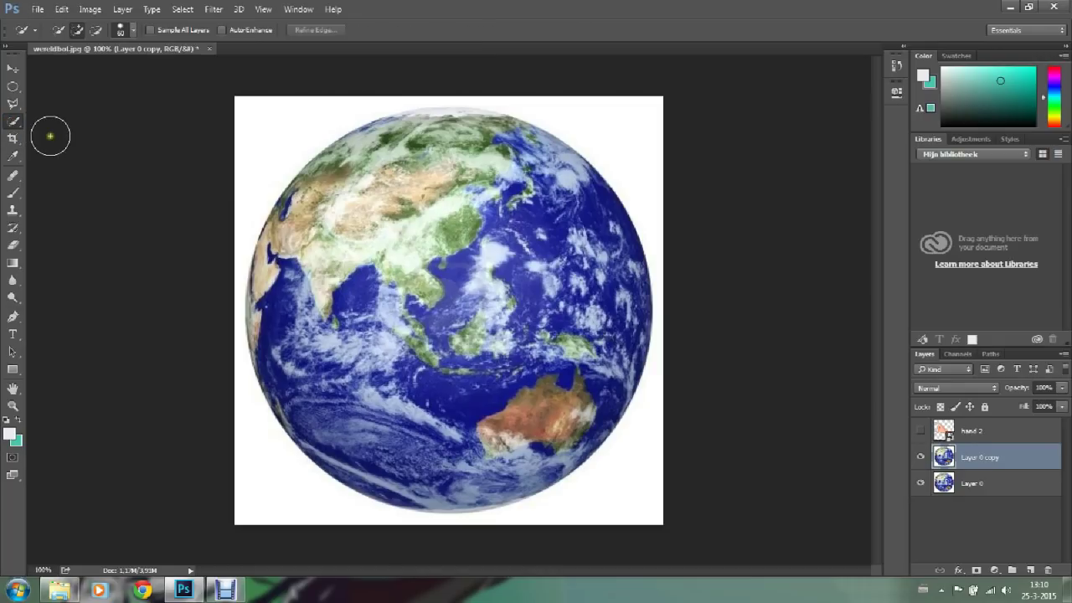
click(9, 124)
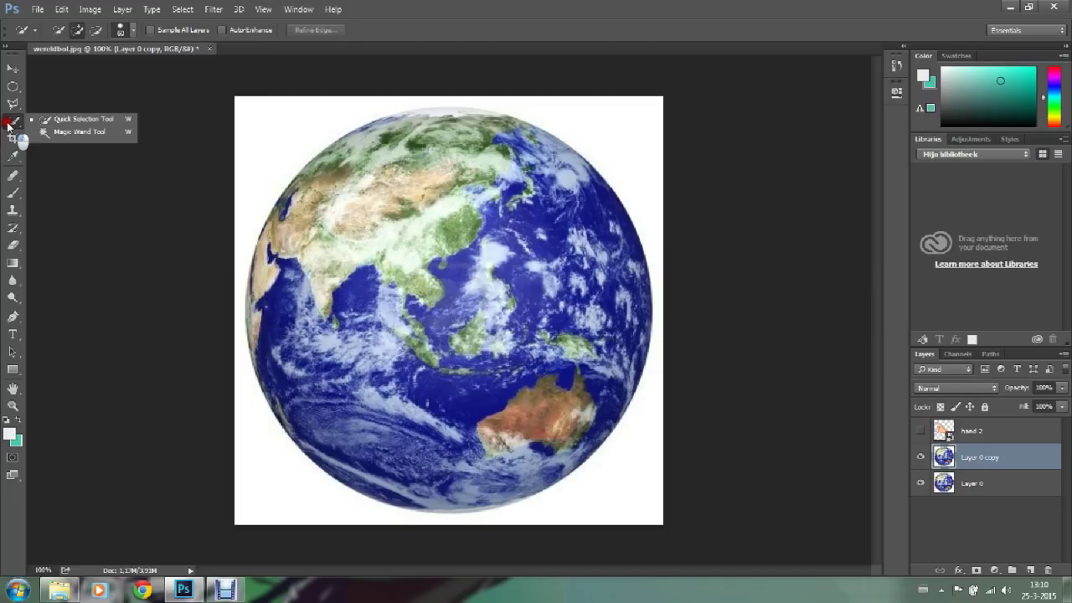
drag(8, 124, 38, 132)
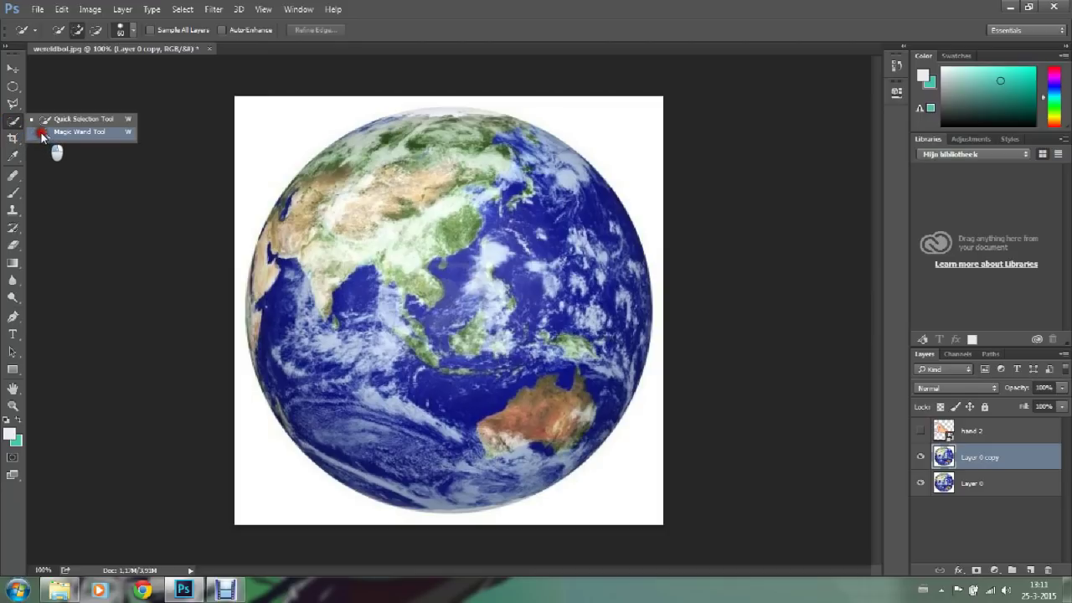
click(42, 132)
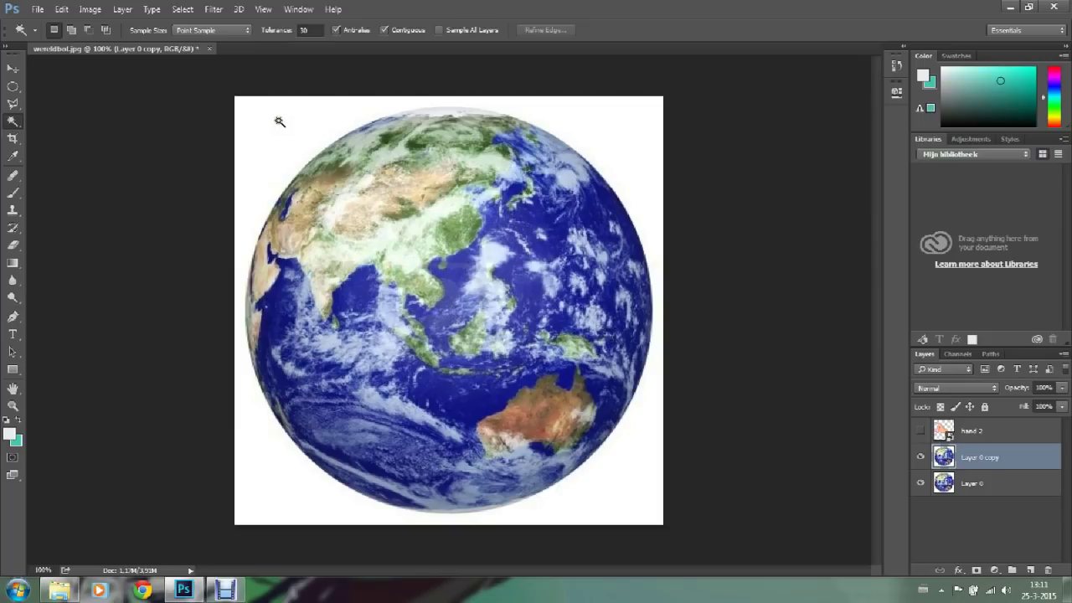
click(272, 121)
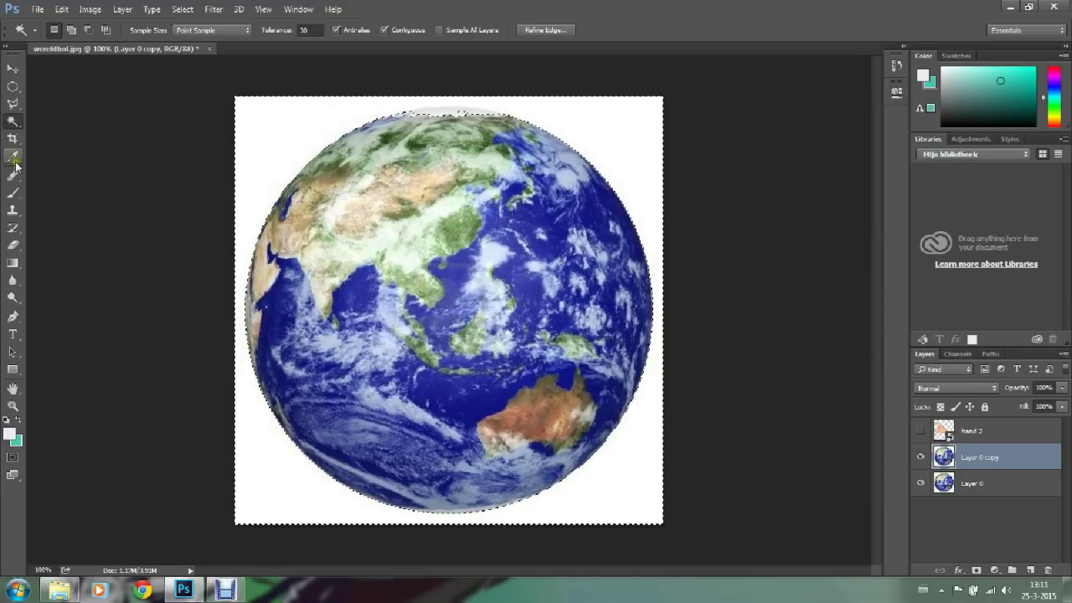
click(11, 123)
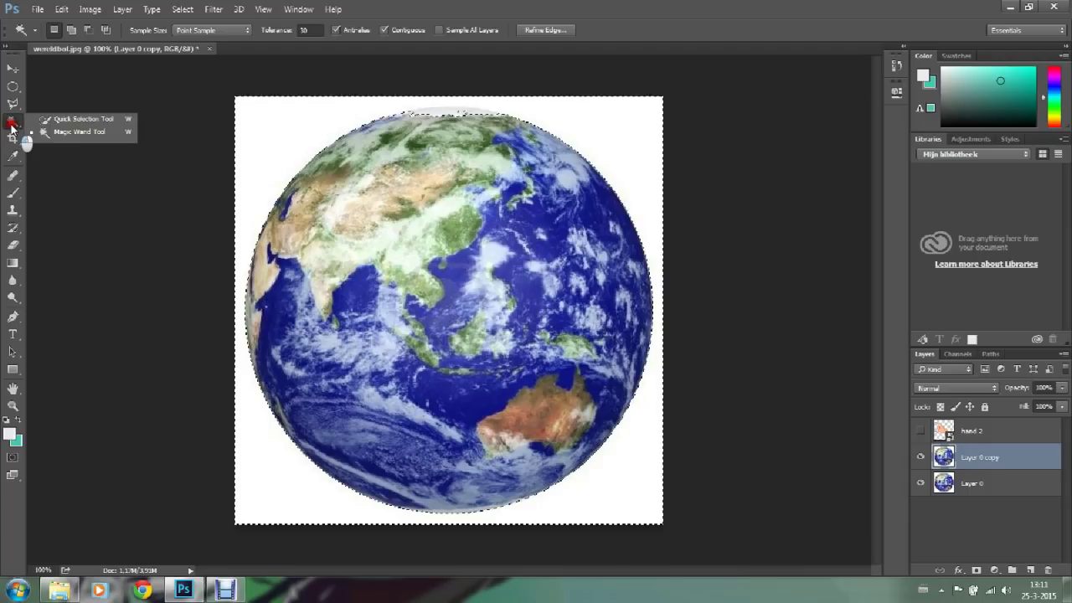
Step: Subtract along the globe's top edge with Quick Selection so the selection hugs its outline
click(61, 117)
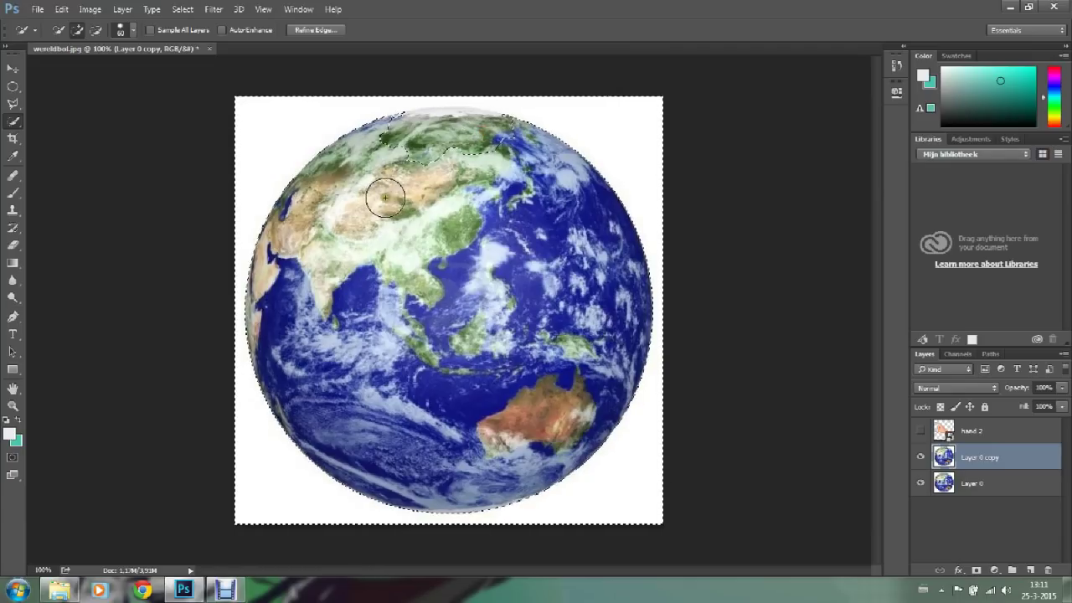
key(alt)
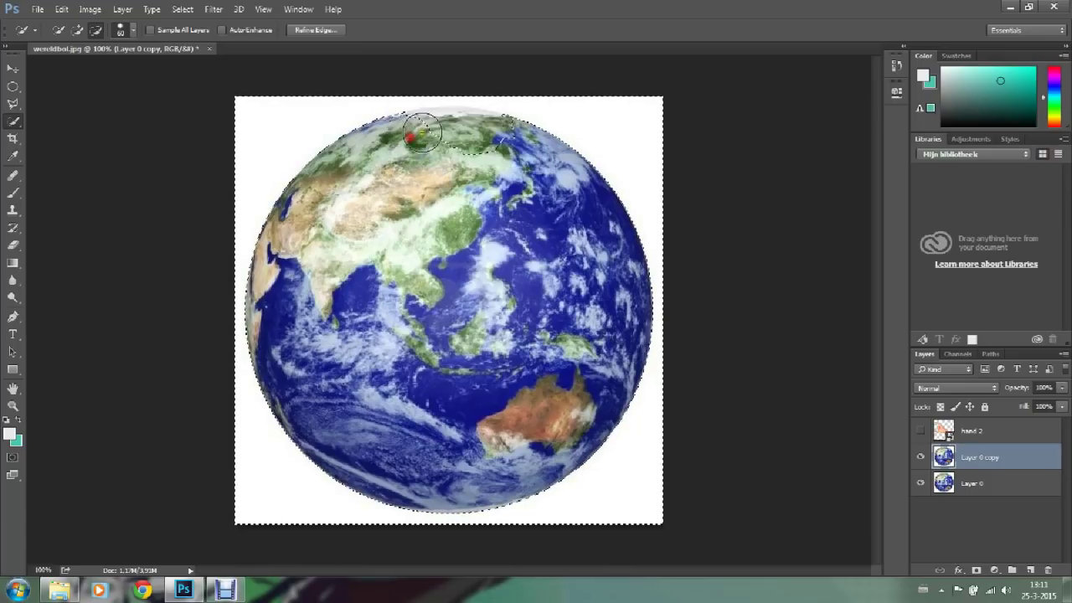
drag(465, 127, 503, 134)
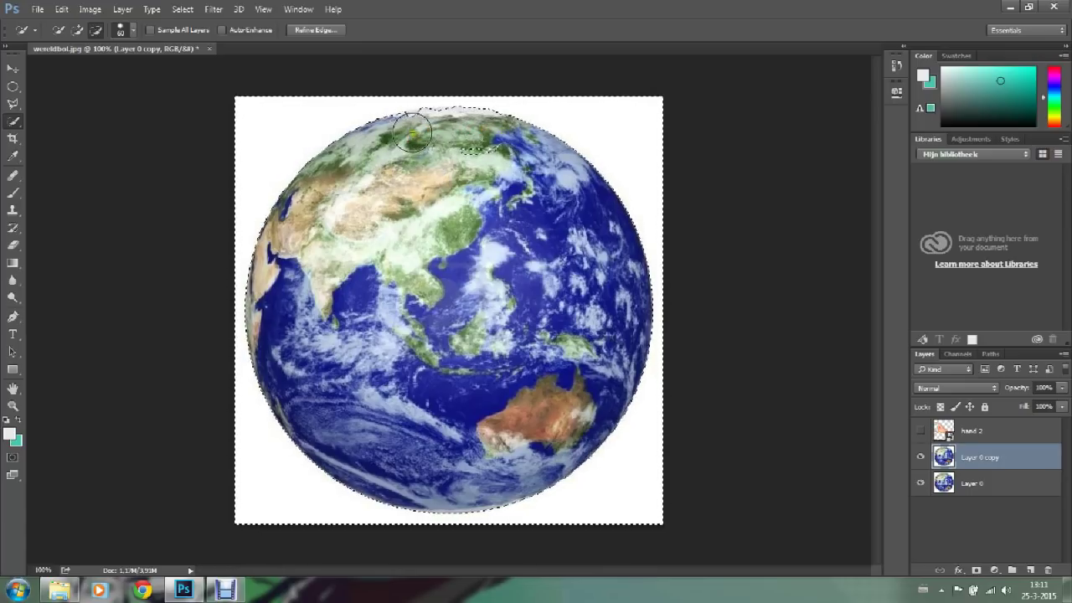
mouse_move(493, 161)
mouse_down()
mouse_move(400, 164)
mouse_move(438, 132)
mouse_up()
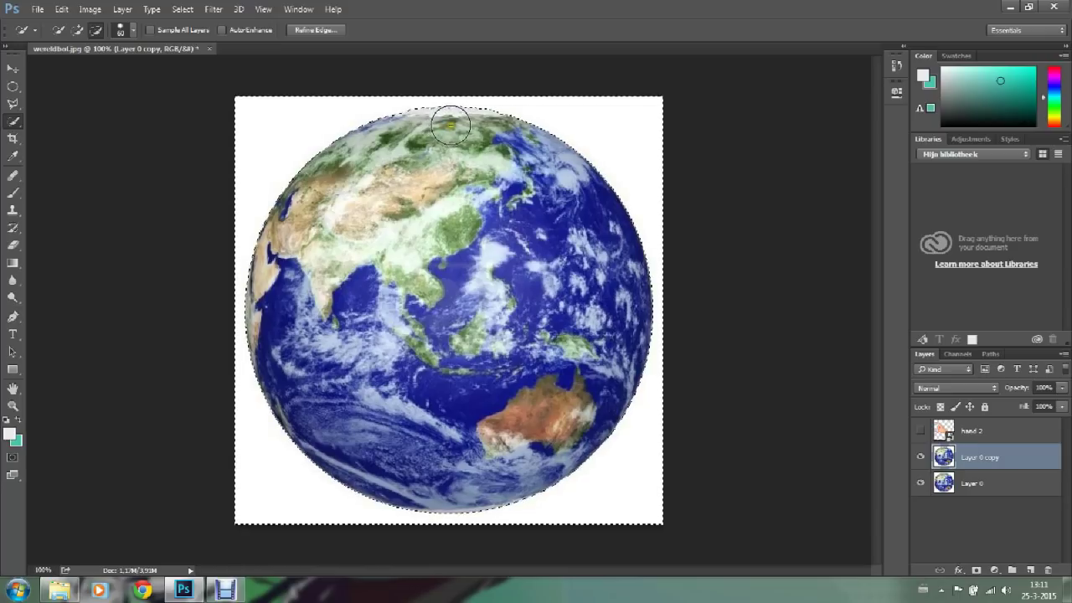
drag(437, 128, 394, 149)
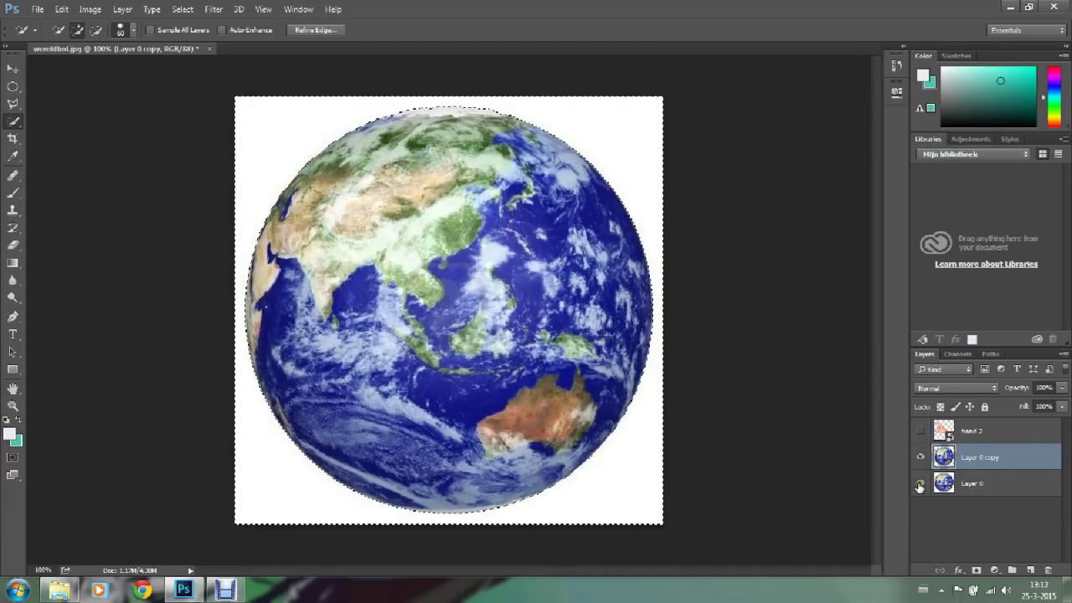
Step: Hide Layer 0 so the cut-out globe shows on transparency
click(919, 486)
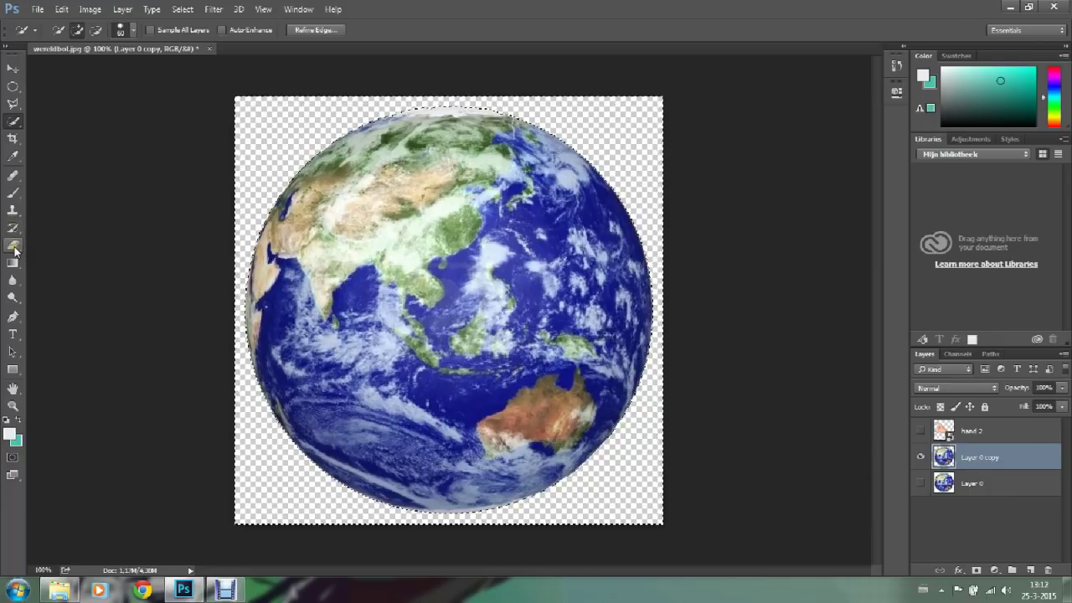
click(17, 69)
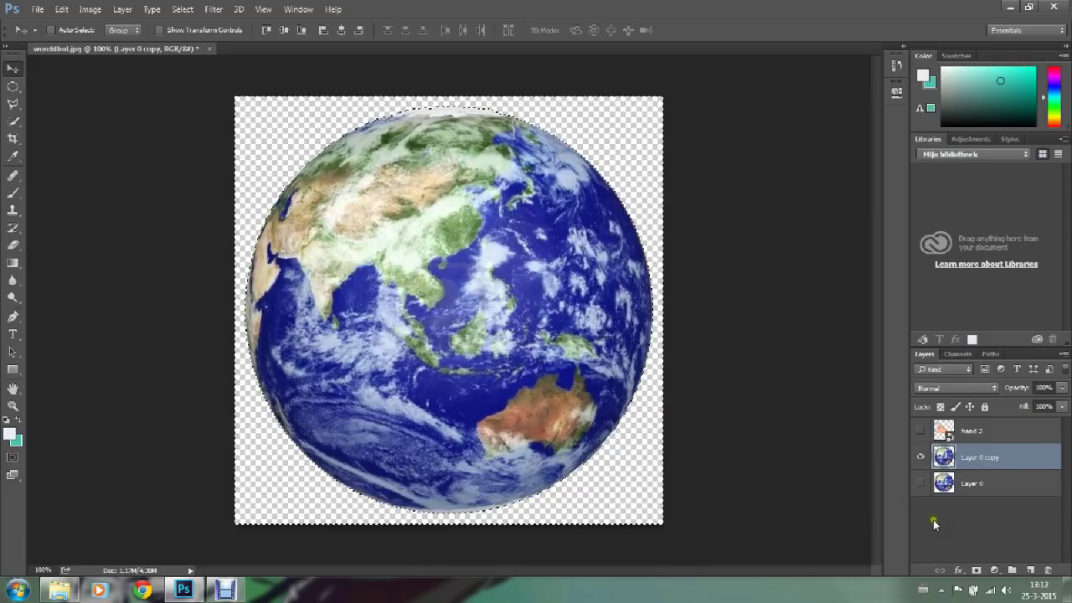
Step: Deselect the globe, then make the hand 2 layer active and visible
click(13, 87)
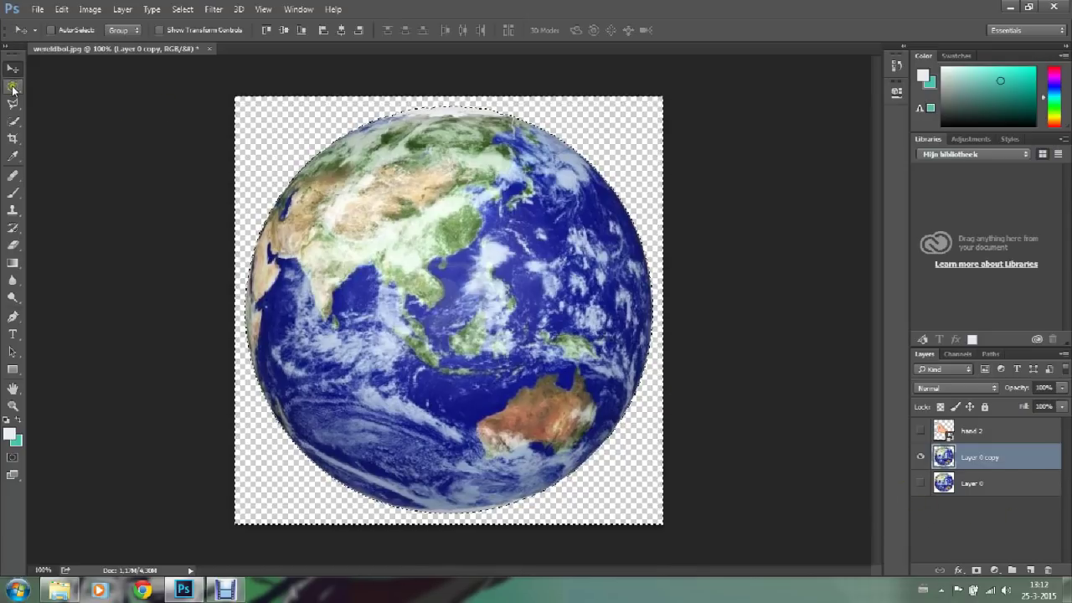
click(123, 104)
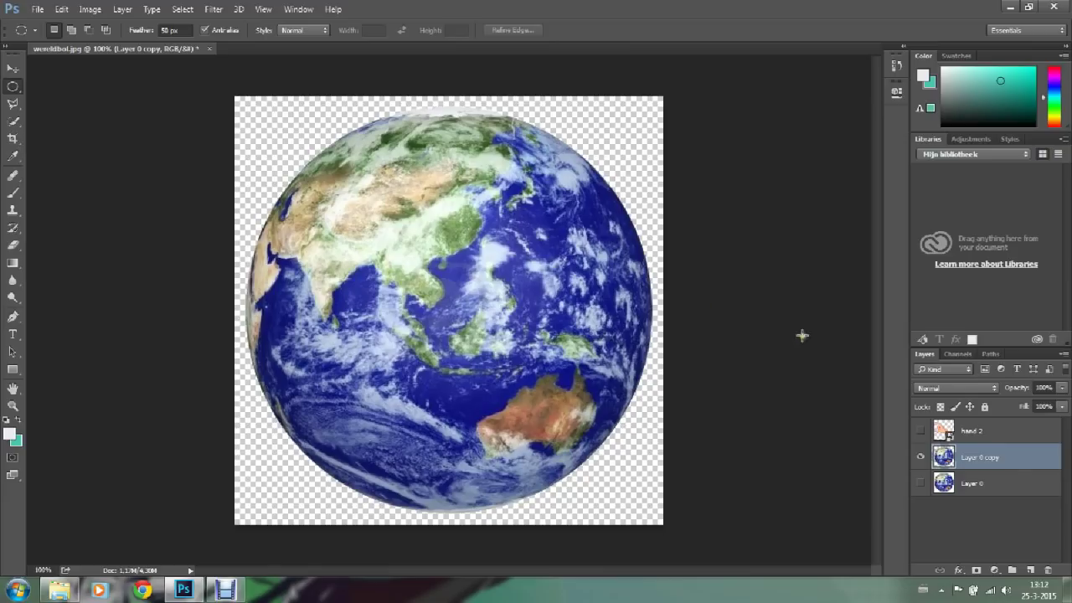
click(984, 434)
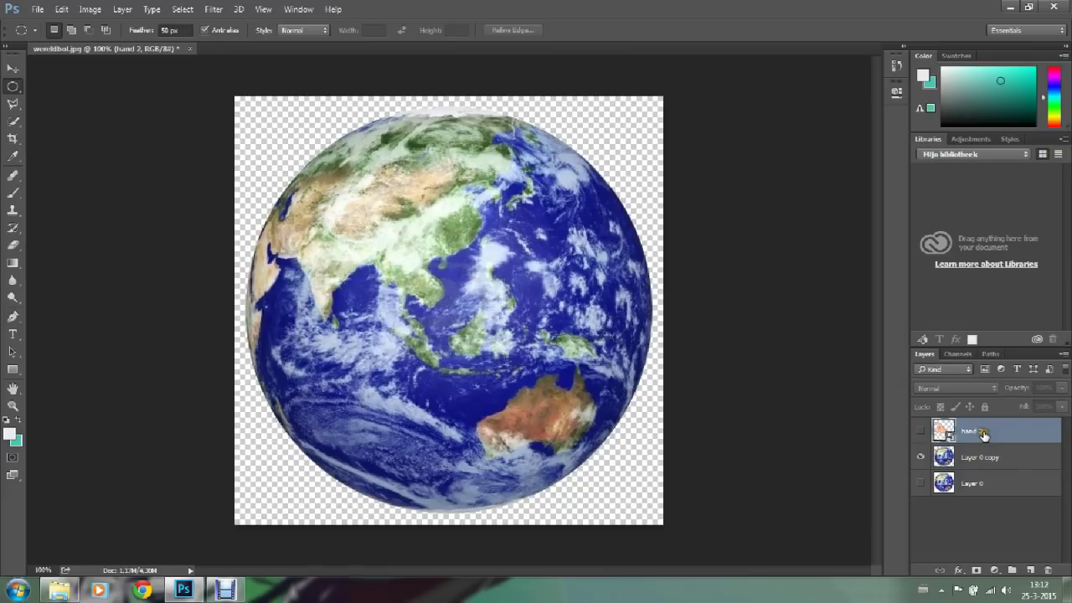
click(920, 431)
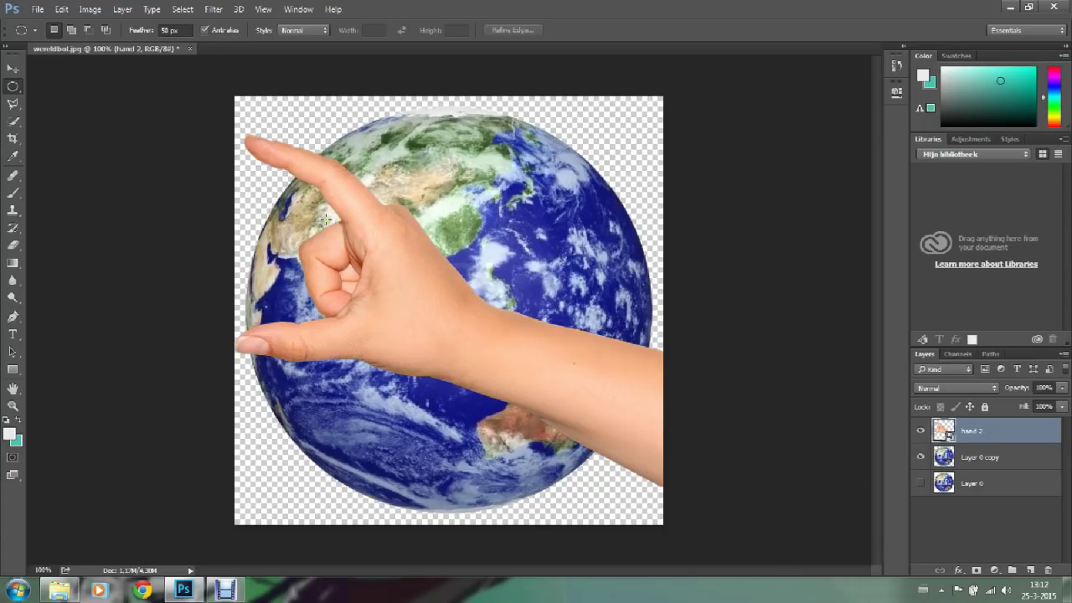
Step: Hide Layer 0 copy and zoom between 100% and 200% to inspect the hand alone
click(921, 458)
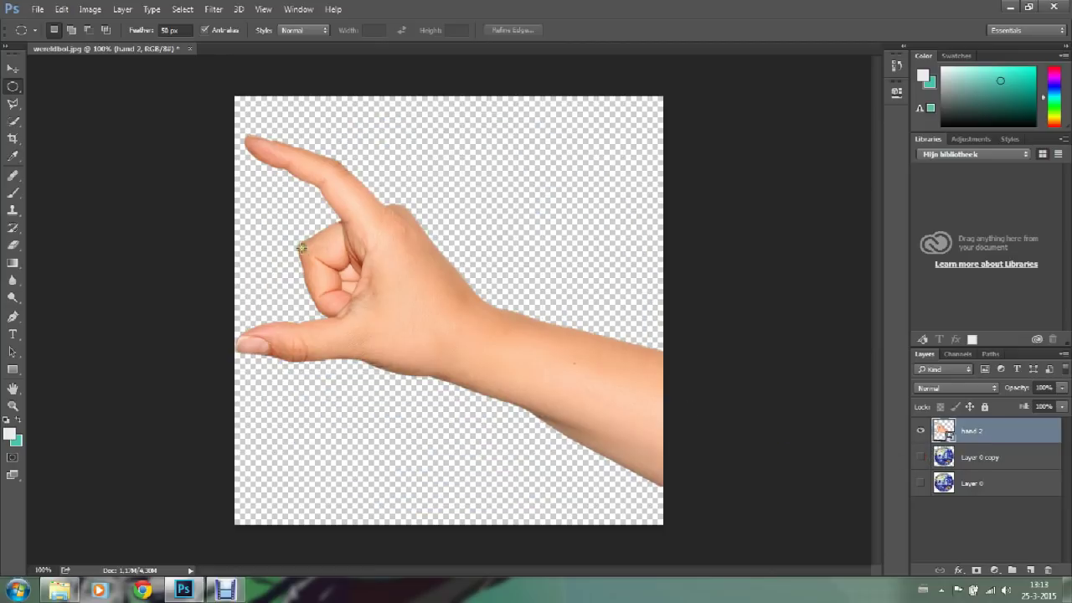
click(13, 407)
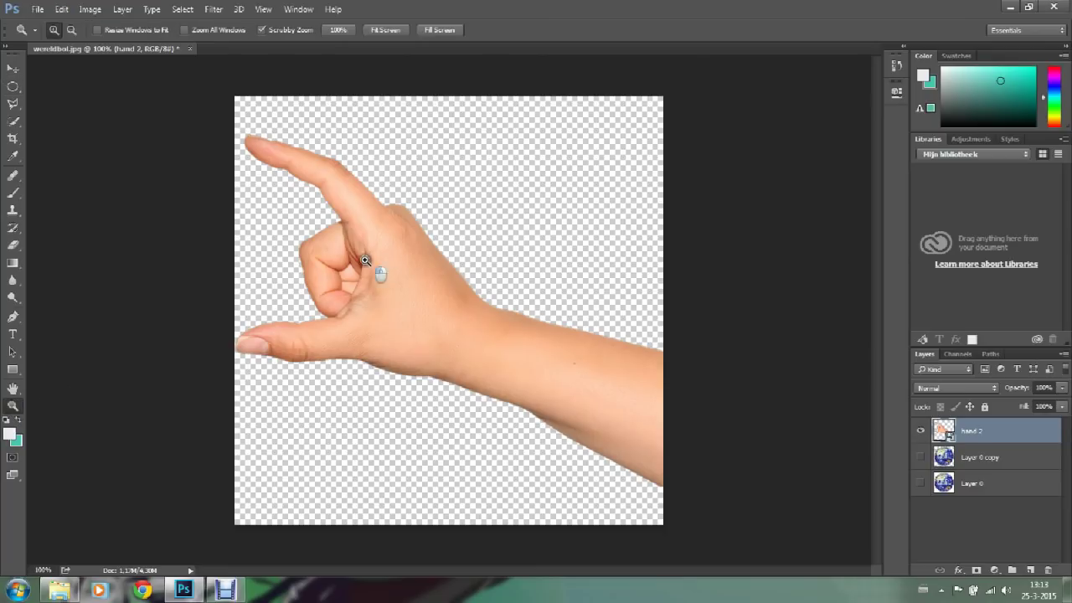
click(365, 261)
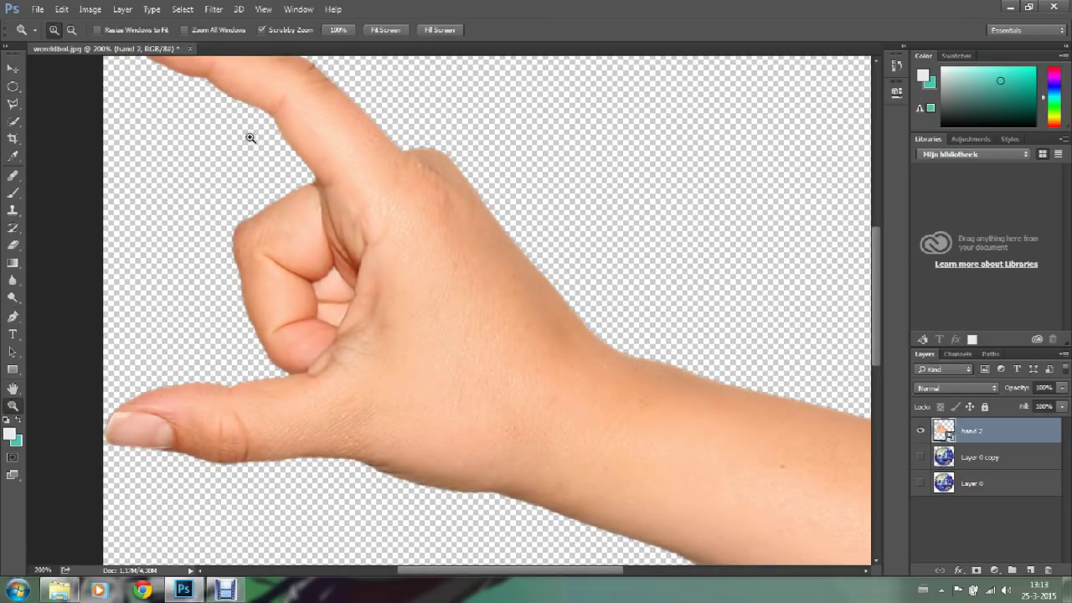
key(alt)
alt+click(225, 130)
click(291, 169)
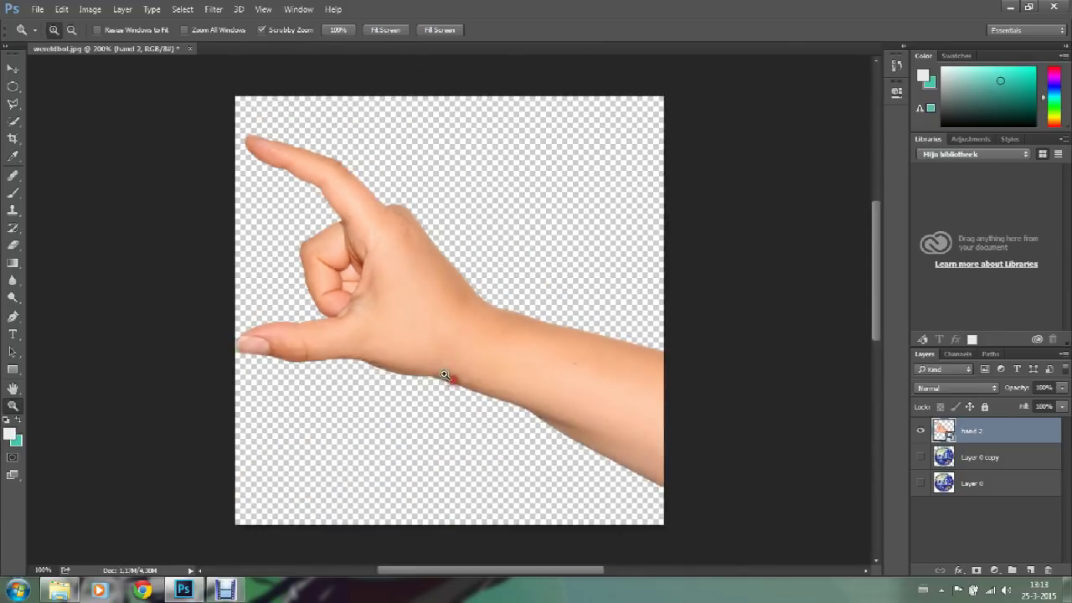
alt+click(454, 386)
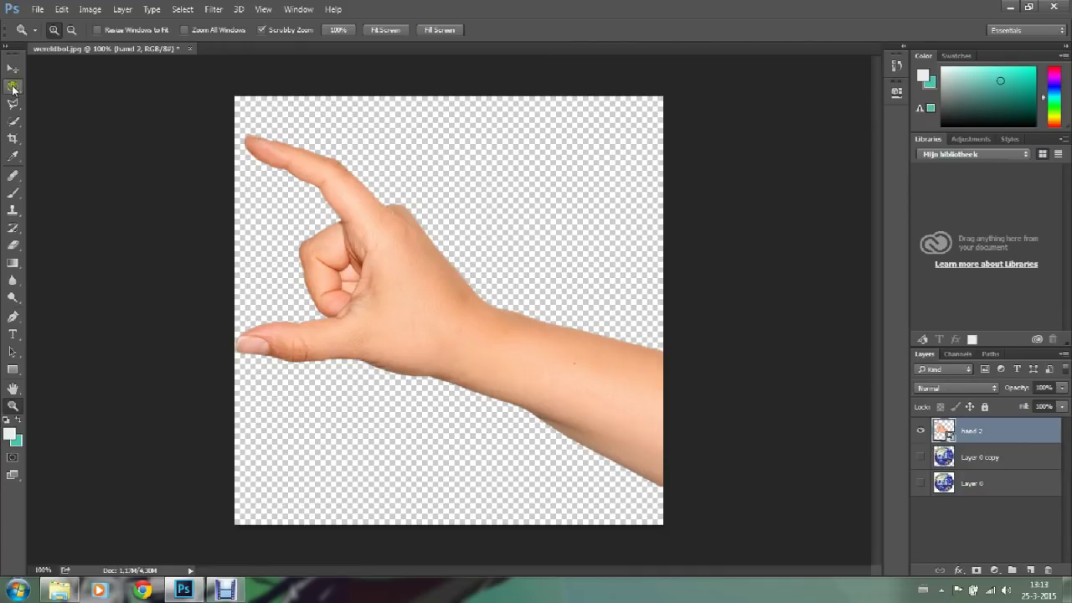
click(14, 110)
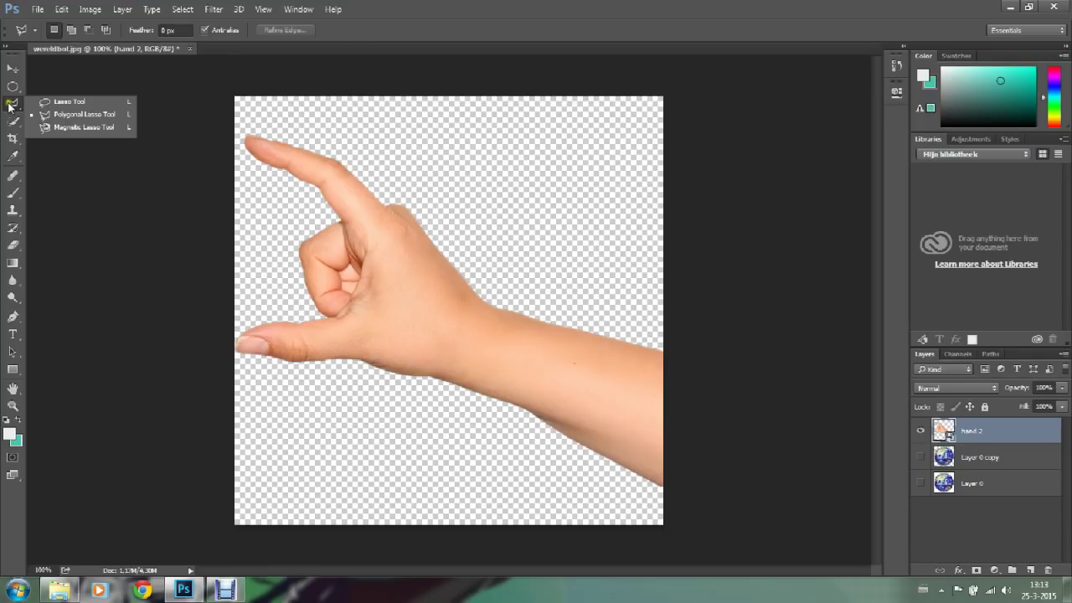
Step: Pick the Polygonal Lasso Tool and zoom to 200% on the fingertip
click(54, 114)
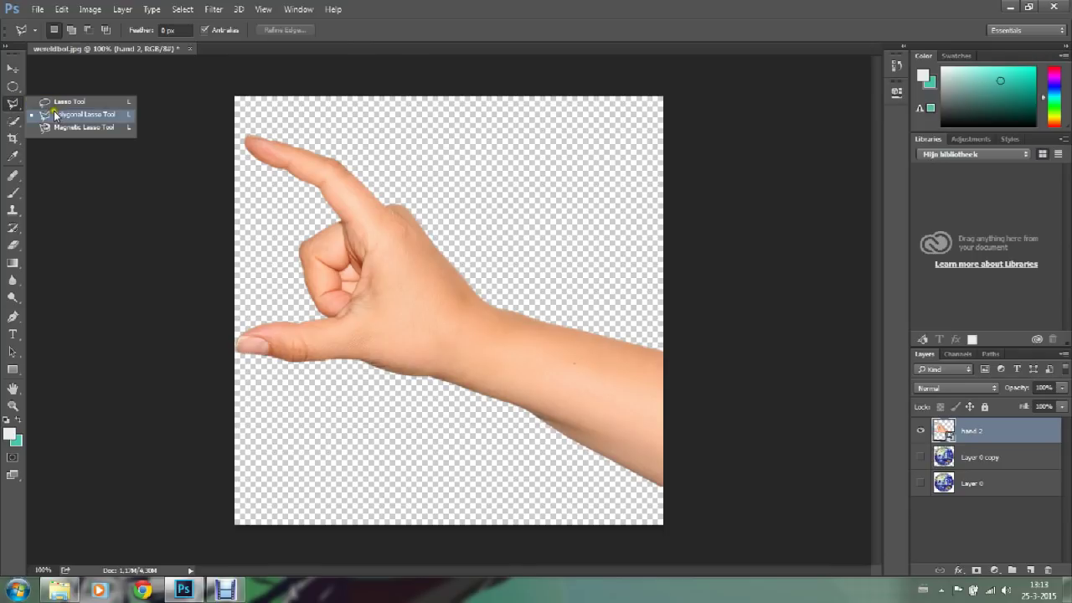
click(115, 122)
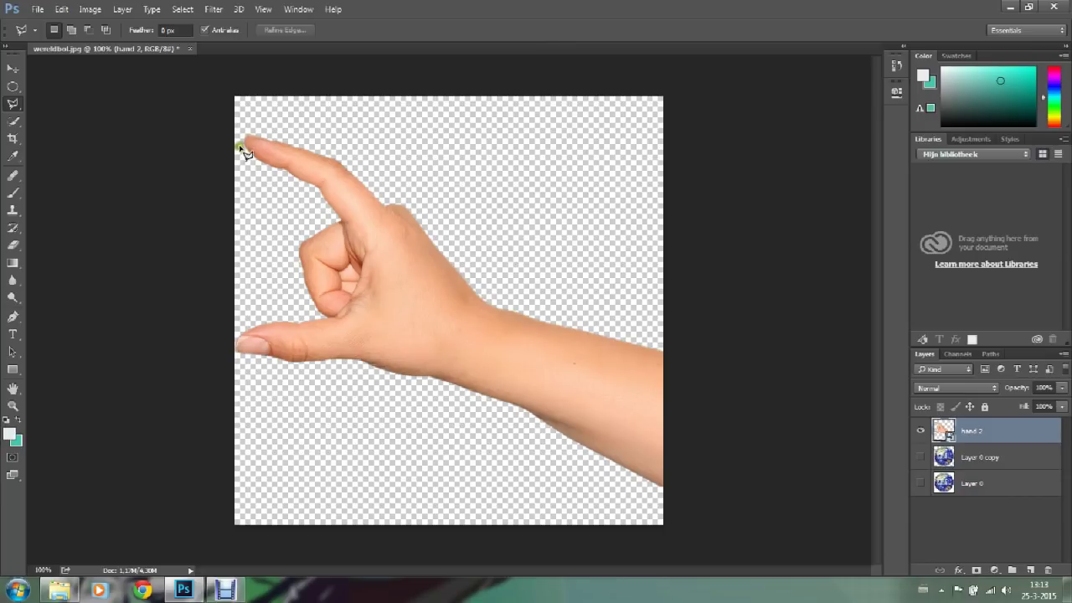
click(13, 407)
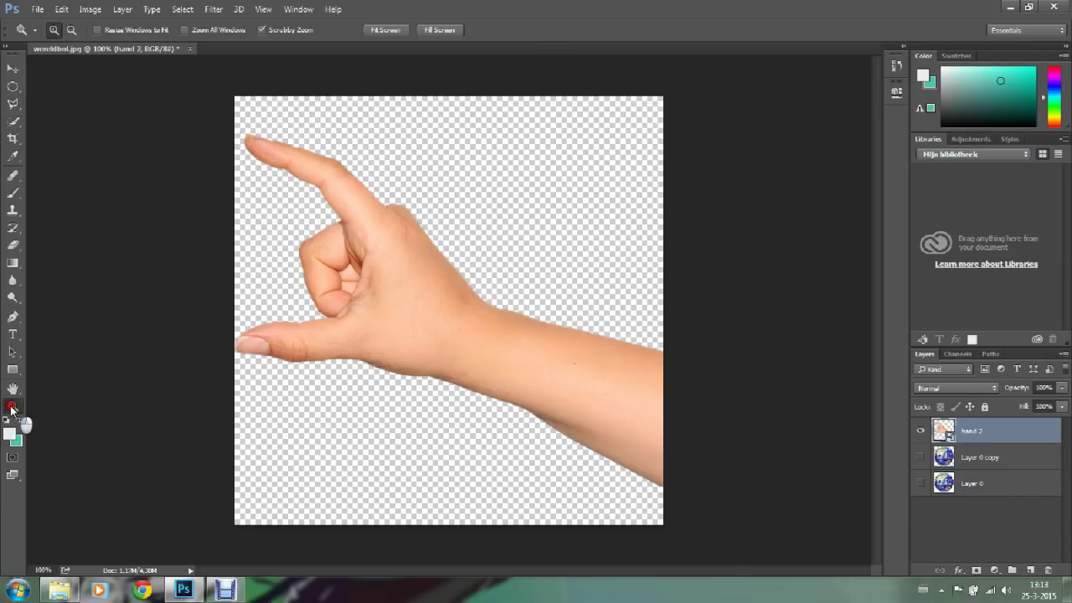
click(324, 153)
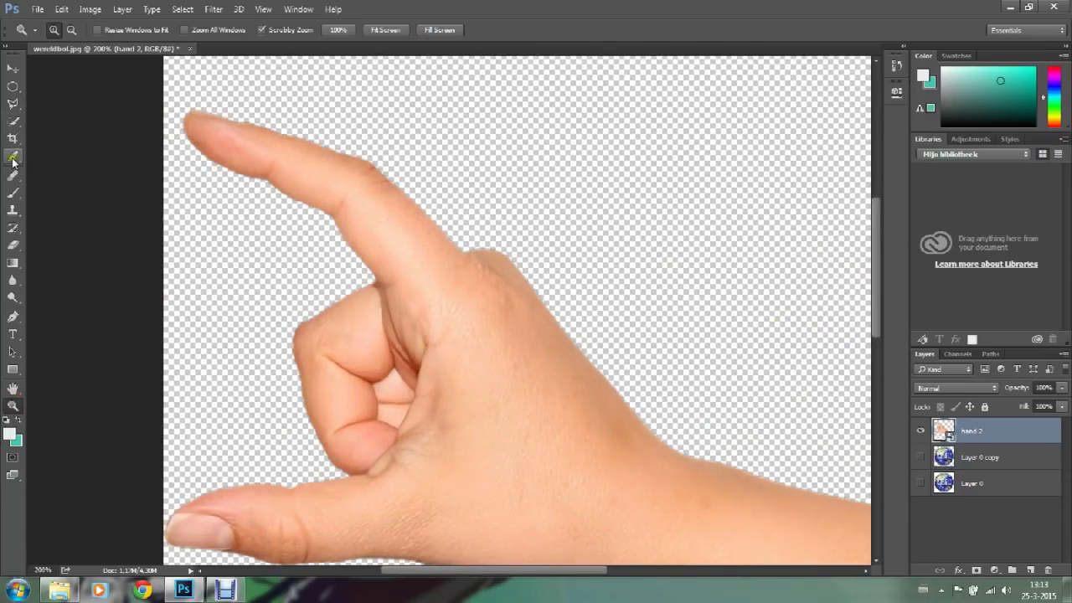
click(12, 104)
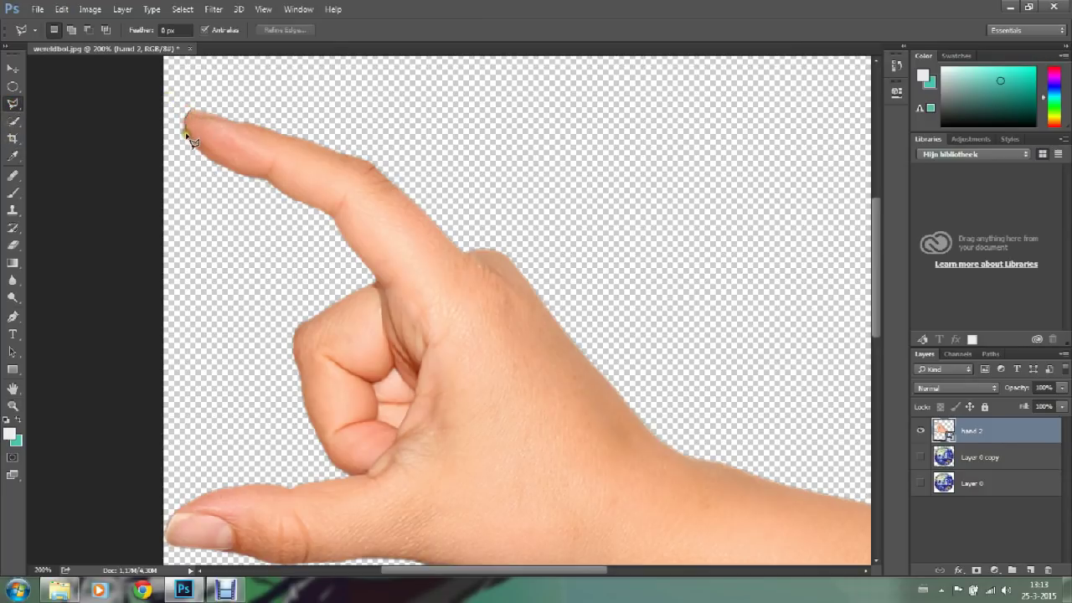
Step: Trace the outline from the fingertip down the inner finger edge toward the thumb
click(186, 134)
click(205, 153)
click(225, 167)
click(279, 188)
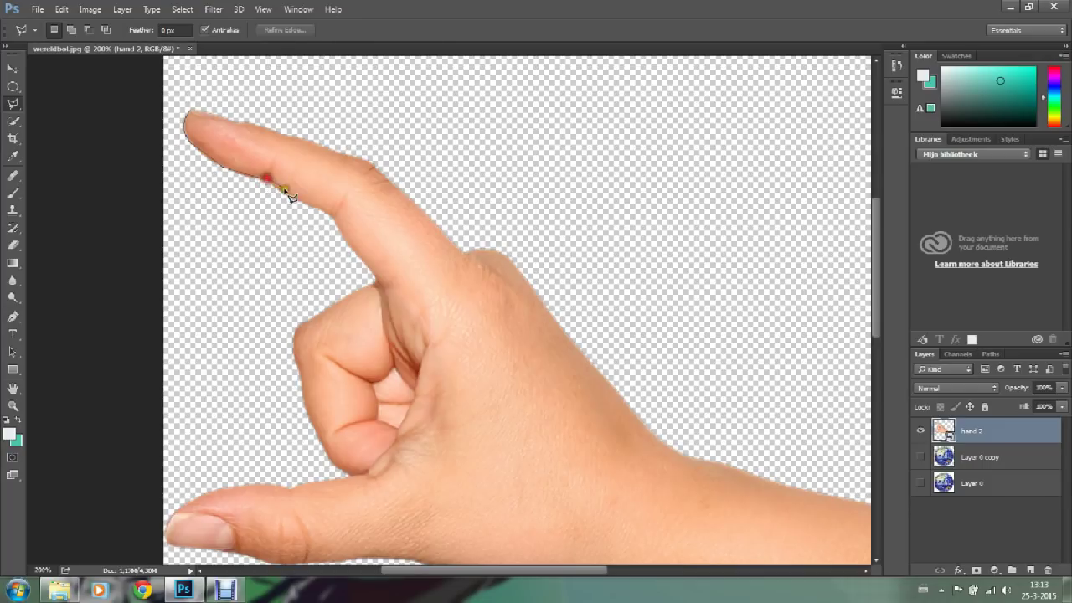
click(346, 244)
click(369, 263)
click(374, 281)
click(376, 343)
click(402, 345)
click(418, 366)
click(404, 416)
Step: Continue the outline over the thumb's top, around its tip and along its underside
click(374, 474)
click(318, 480)
click(292, 484)
click(239, 485)
click(195, 496)
click(175, 509)
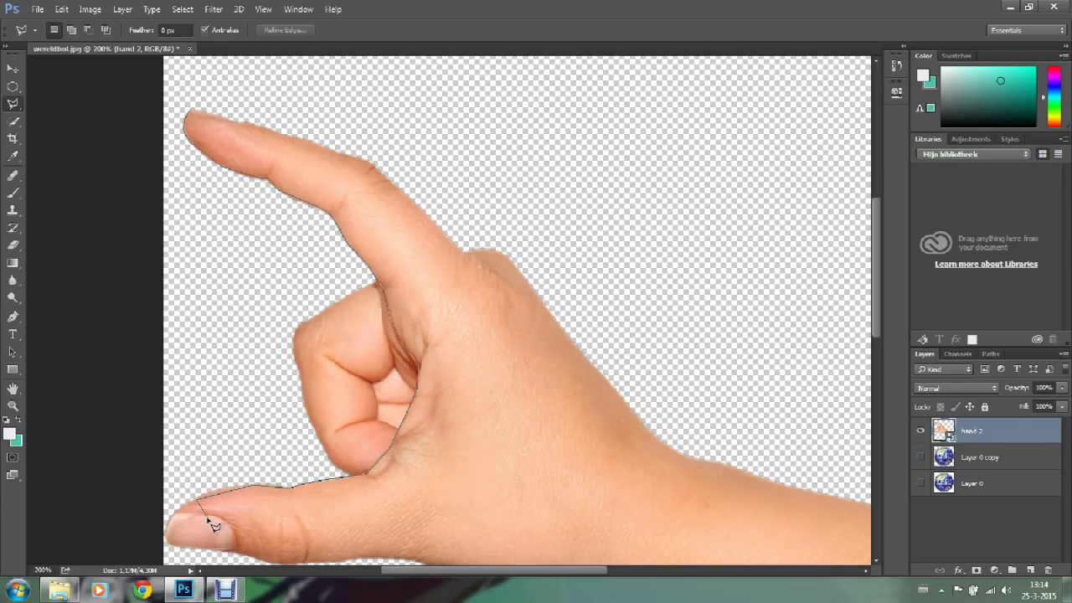
key(BackSpace)
click(207, 493)
click(168, 512)
click(168, 529)
click(227, 550)
click(254, 558)
Step: Extend the outline along the hand's lower edge and down the wrist
drag(310, 537, 328, 315)
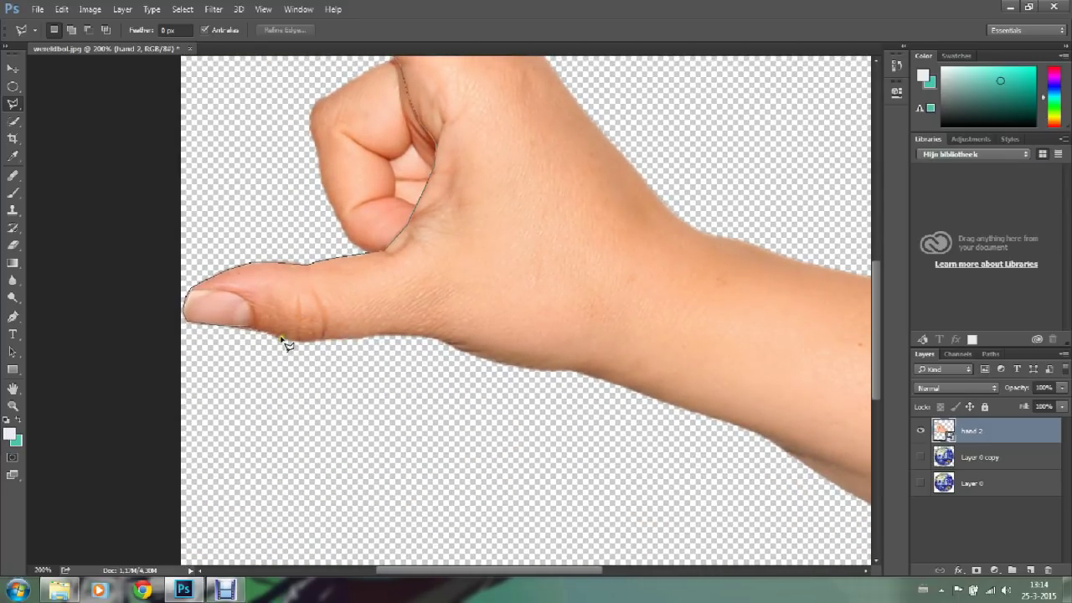
click(308, 341)
click(366, 336)
click(435, 339)
click(478, 357)
click(566, 368)
click(584, 373)
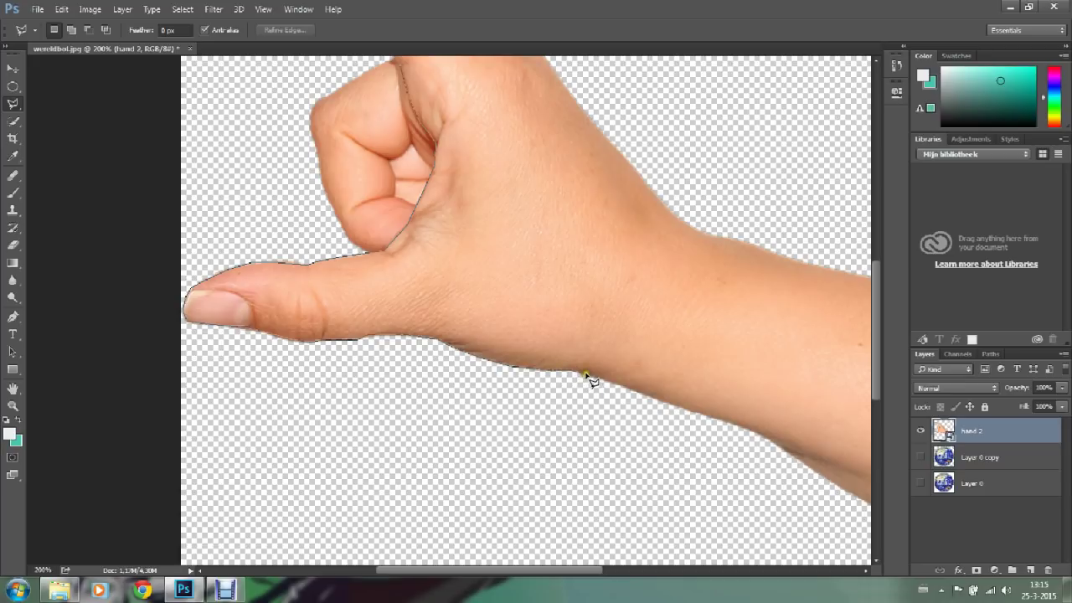
click(645, 394)
click(788, 454)
click(860, 499)
Step: Extend the lasso outline around the wrist, up the image's right edge and back along the arm's upper edge
mouse_move(842, 498)
mouse_down()
mouse_move(416, 463)
mouse_move(351, 366)
mouse_up()
click(471, 414)
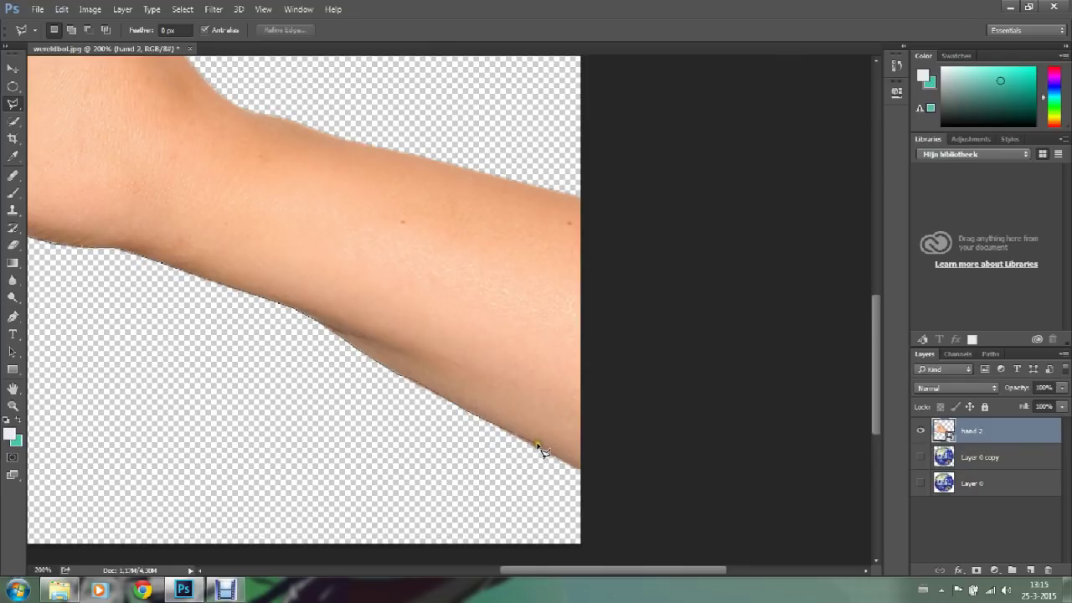
click(577, 465)
click(582, 204)
double_click(581, 199)
drag(551, 227, 683, 388)
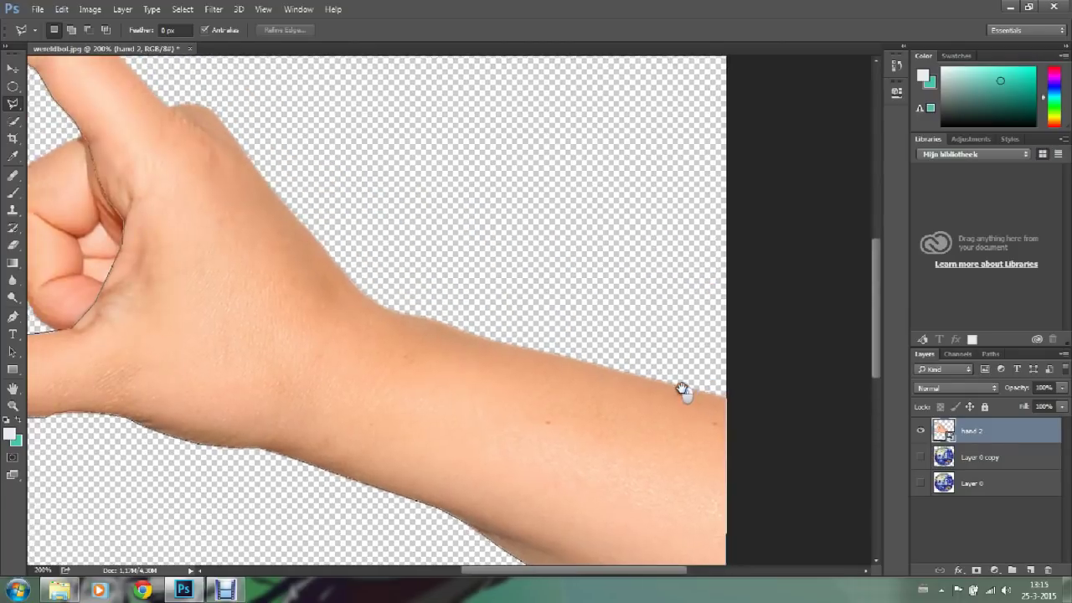
click(683, 389)
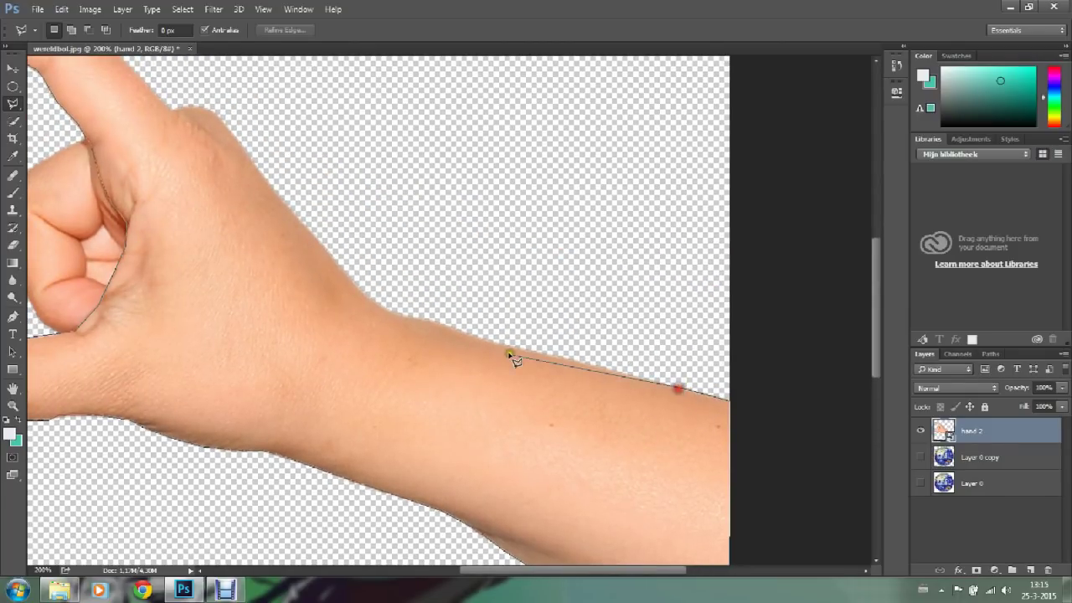
click(588, 363)
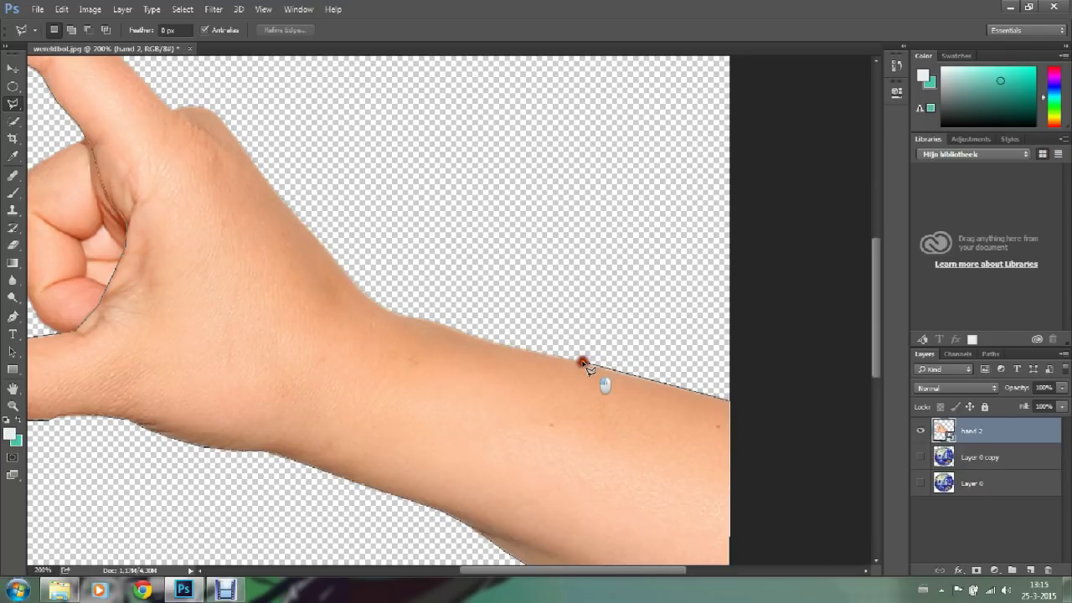
click(450, 326)
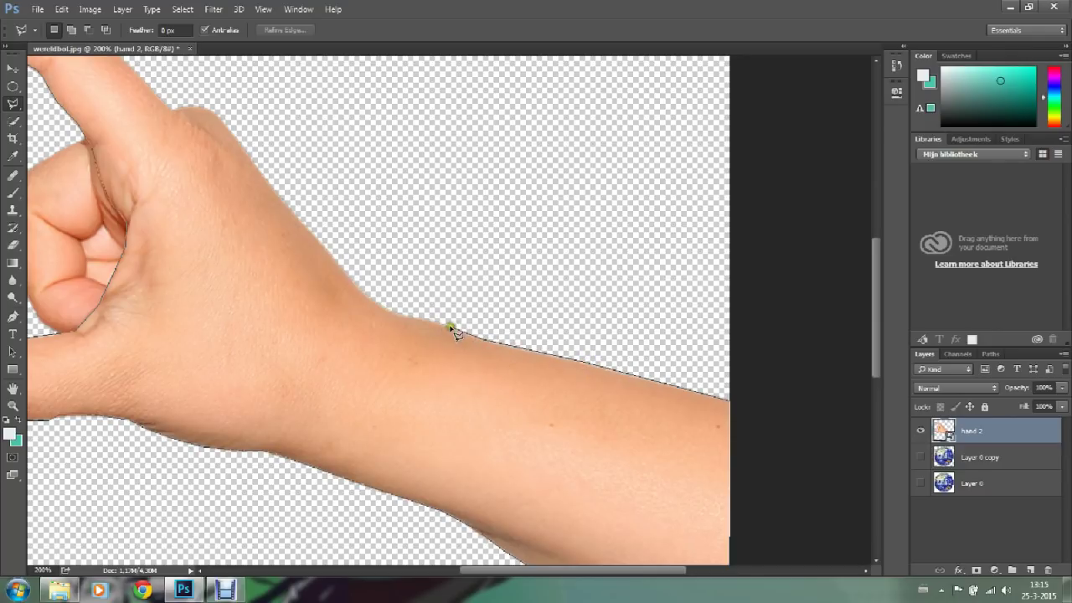
click(402, 311)
click(382, 309)
Step: Continue the outline over the knuckles to the fingertip and close it at the start point
drag(335, 275, 551, 388)
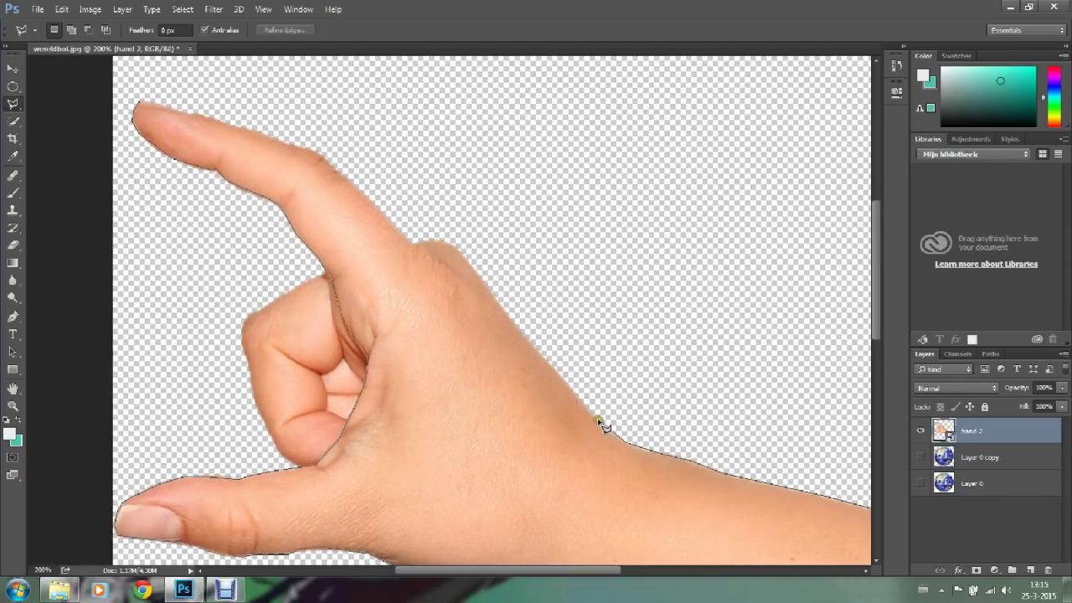
click(520, 326)
click(424, 240)
click(412, 241)
click(372, 203)
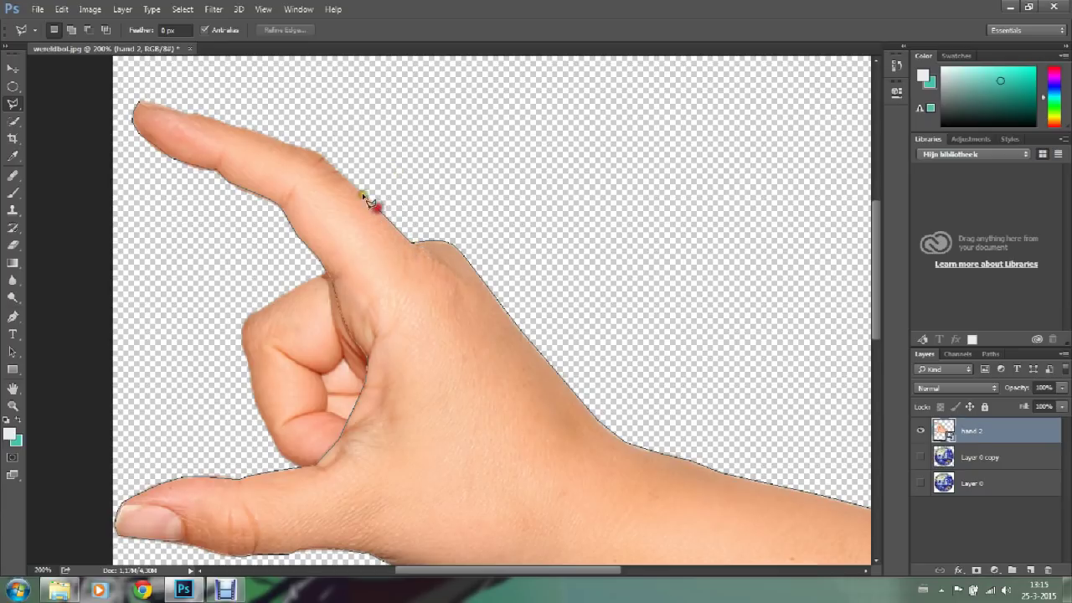
click(309, 149)
click(269, 137)
click(269, 137)
click(241, 128)
click(186, 113)
click(159, 105)
click(140, 103)
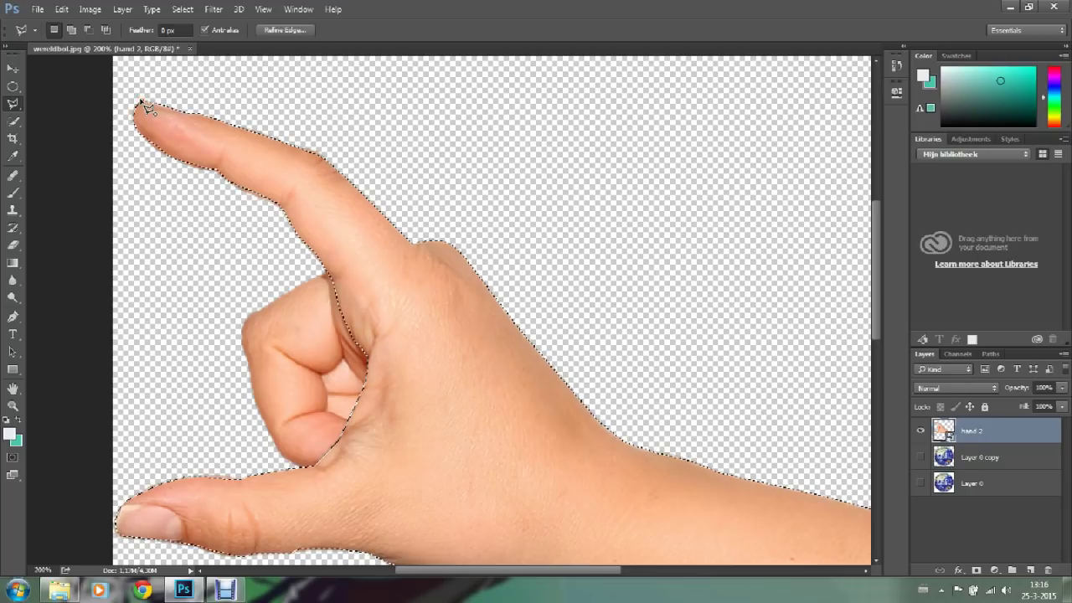
Step: Zoom out to 100%, copy the selected hand onto a new Layer 1, and deselect
click(14, 406)
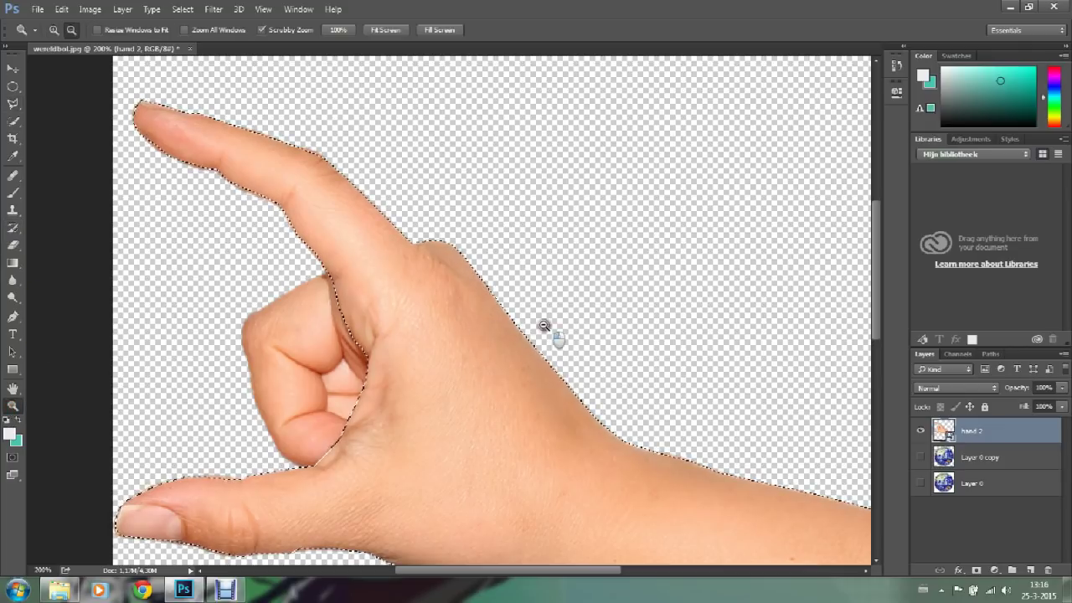
alt+click(552, 333)
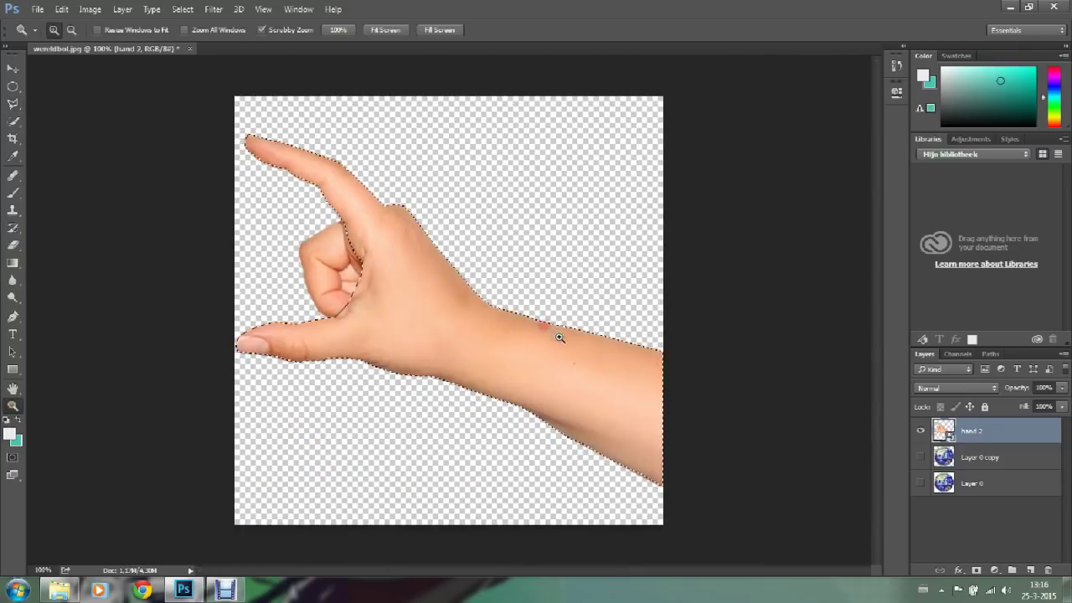
click(12, 68)
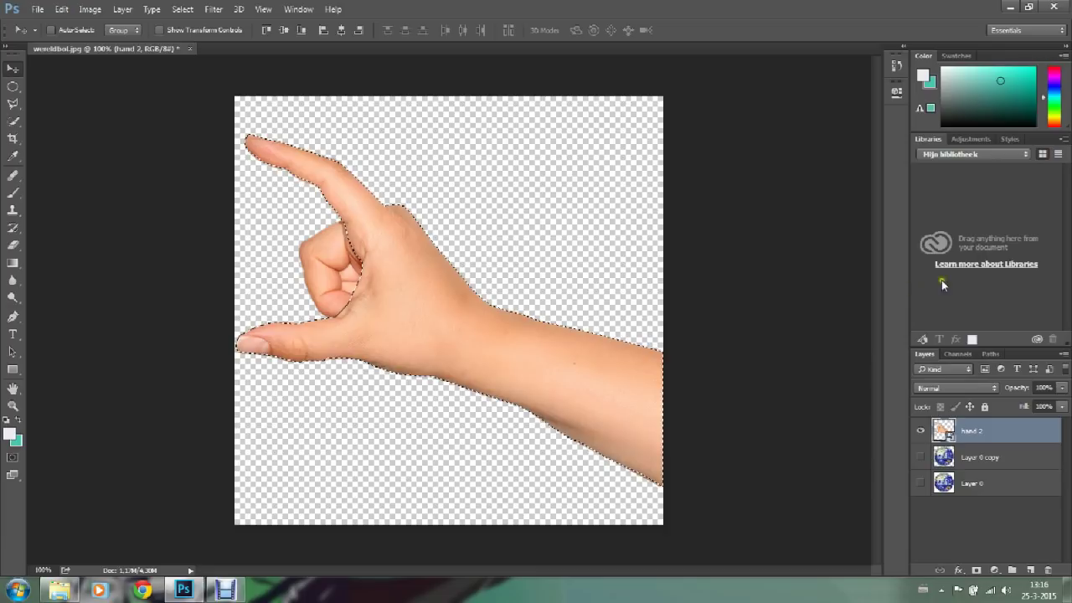
click(1029, 573)
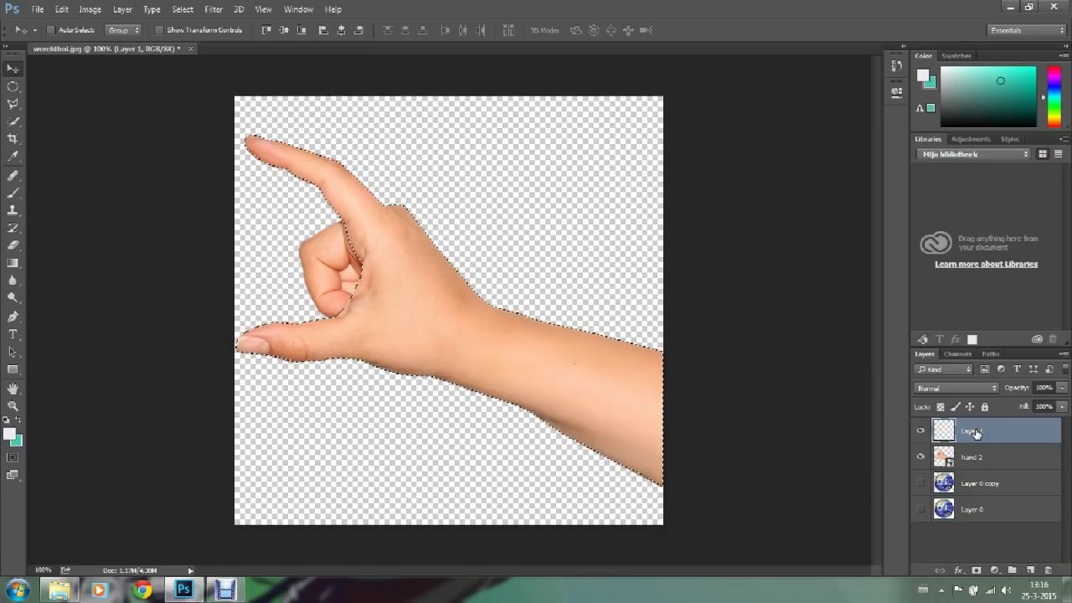
key(ctrl+shift+alt+e)
key(ctrl+d)
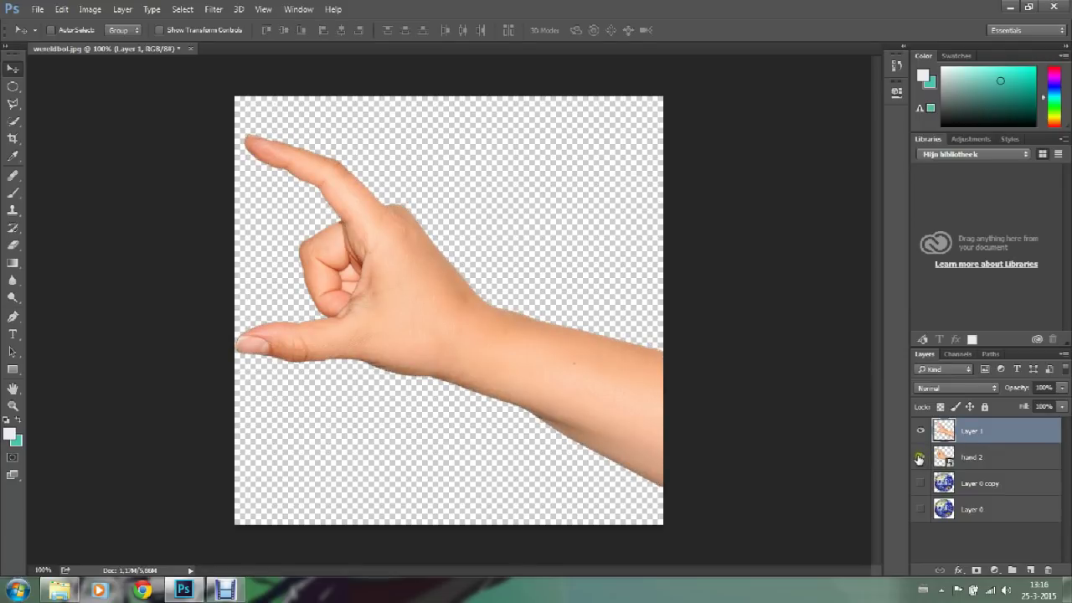
Step: Toggle hand 2's visibility several times to compare it with Layer 1
click(920, 458)
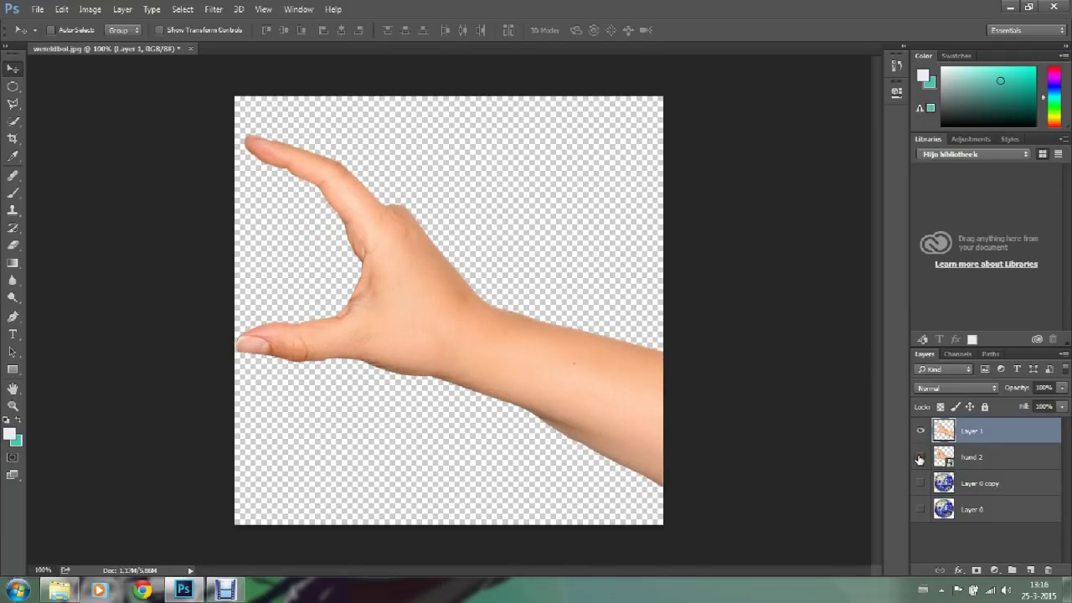
click(919, 458)
click(919, 458)
click(920, 457)
click(919, 458)
click(919, 457)
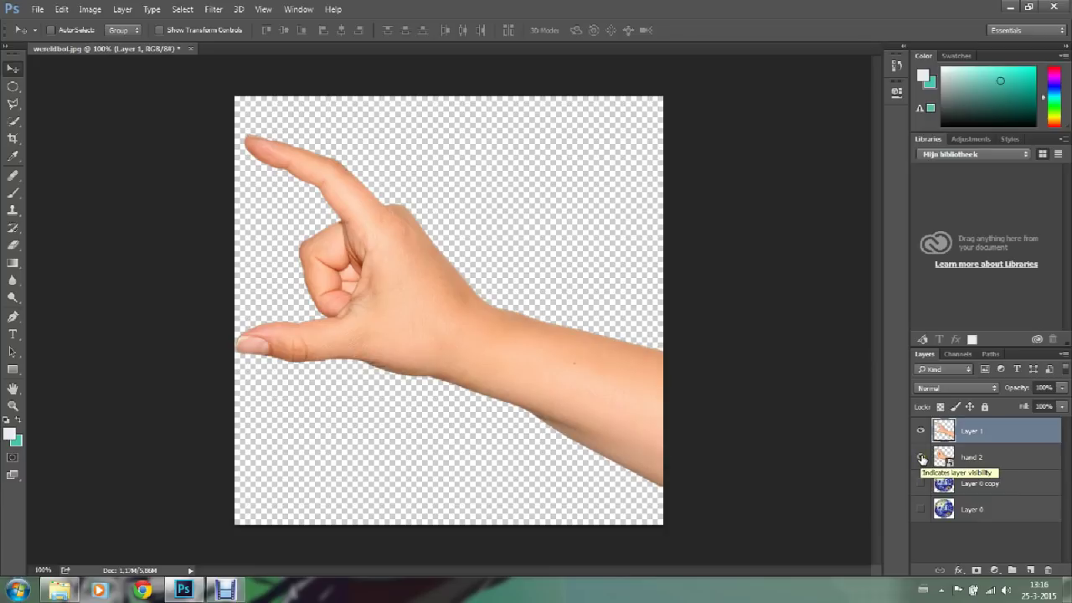
click(921, 458)
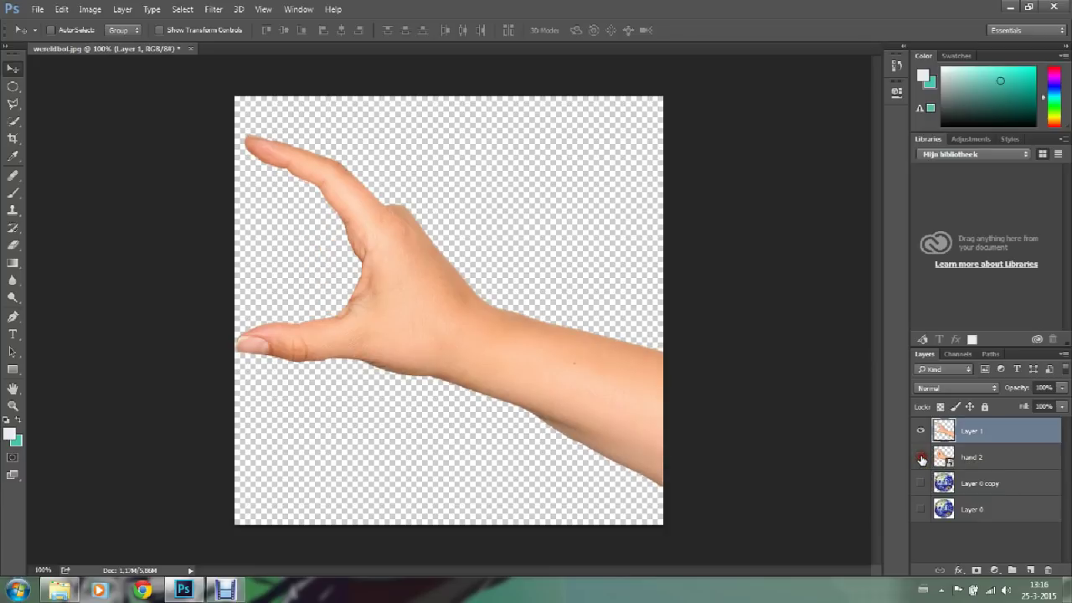
click(921, 458)
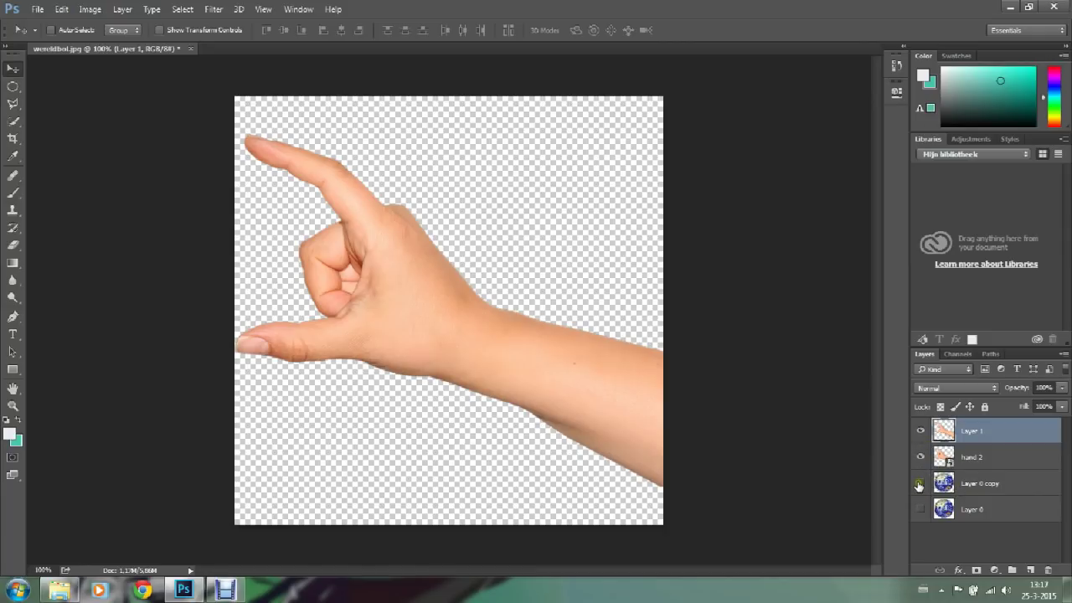
Step: Show the Layer 0 copy globe and move it above Layer 1 and hand 2
click(920, 484)
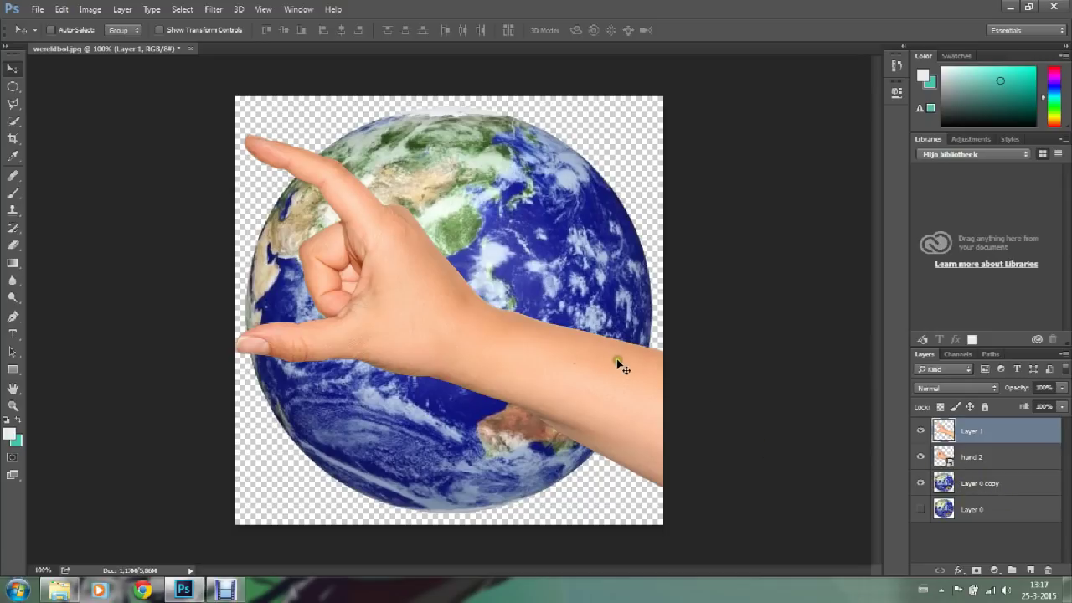
drag(968, 483, 977, 424)
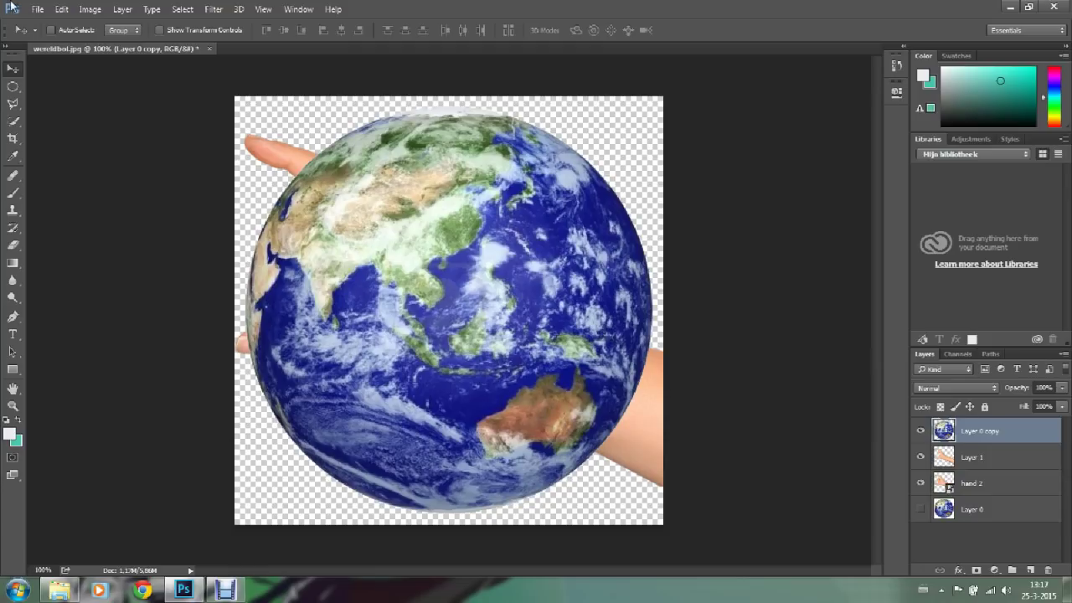
click(63, 9)
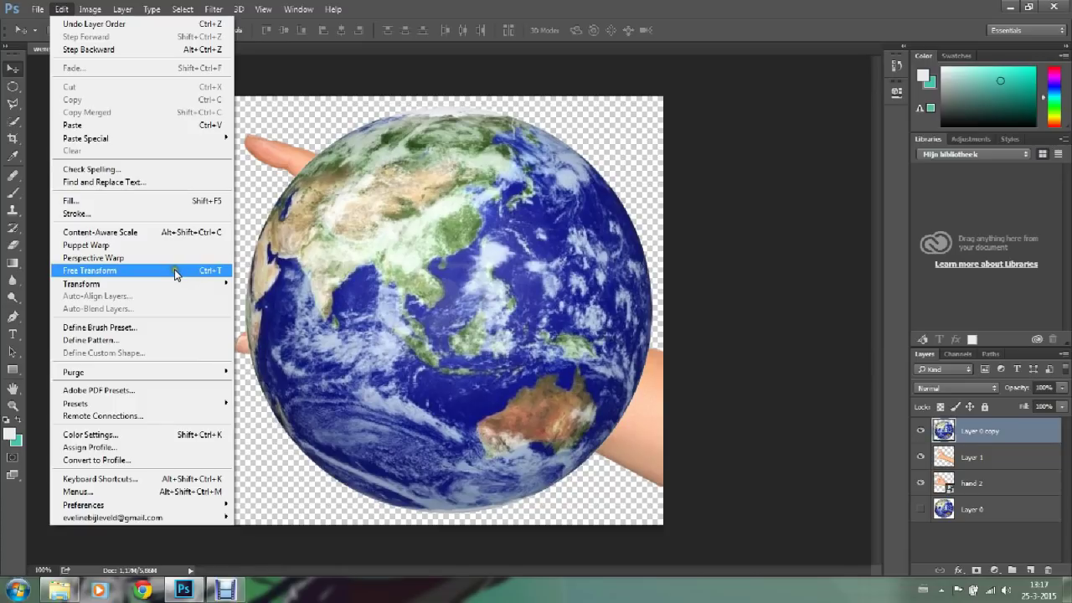
Step: Free Transform the globe down to about 39% toward the lower left and apply it
click(174, 268)
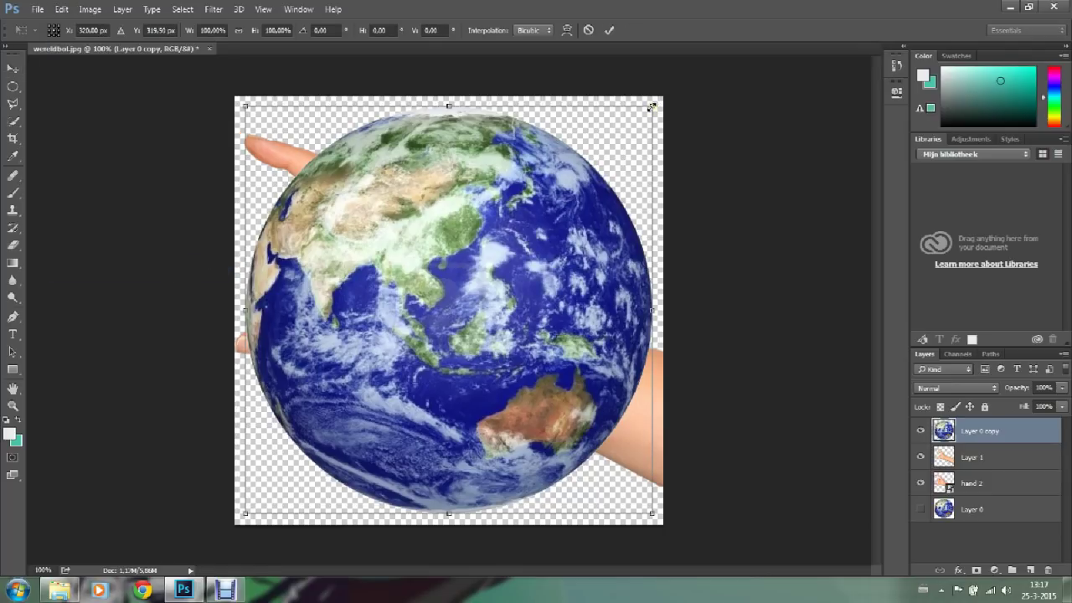
mouse_move(652, 108)
mouse_down()
mouse_move(393, 262)
mouse_move(326, 365)
mouse_up()
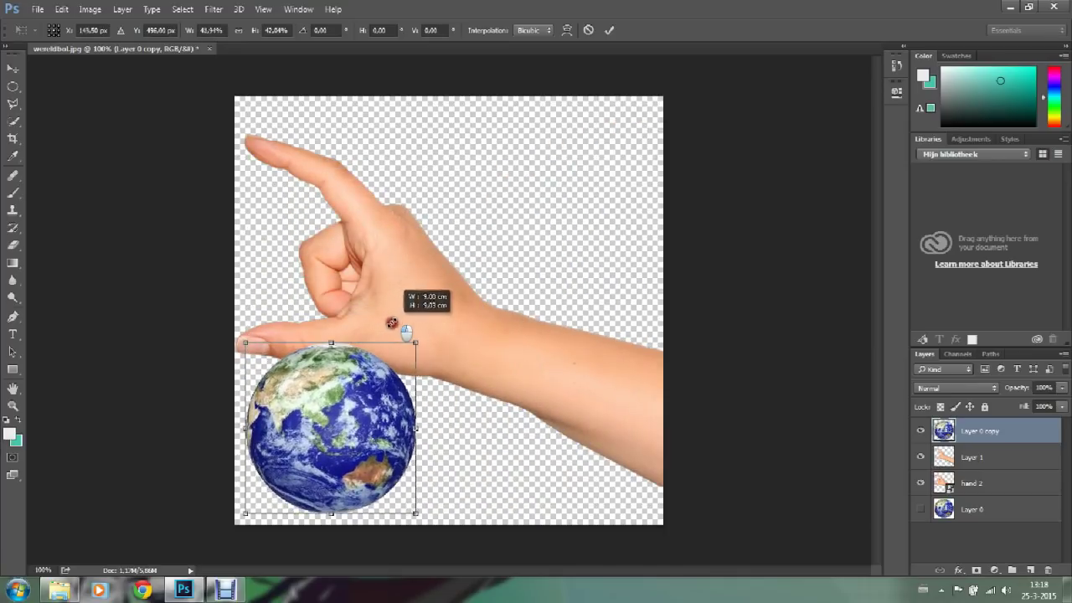
drag(327, 365, 380, 330)
drag(325, 434, 288, 303)
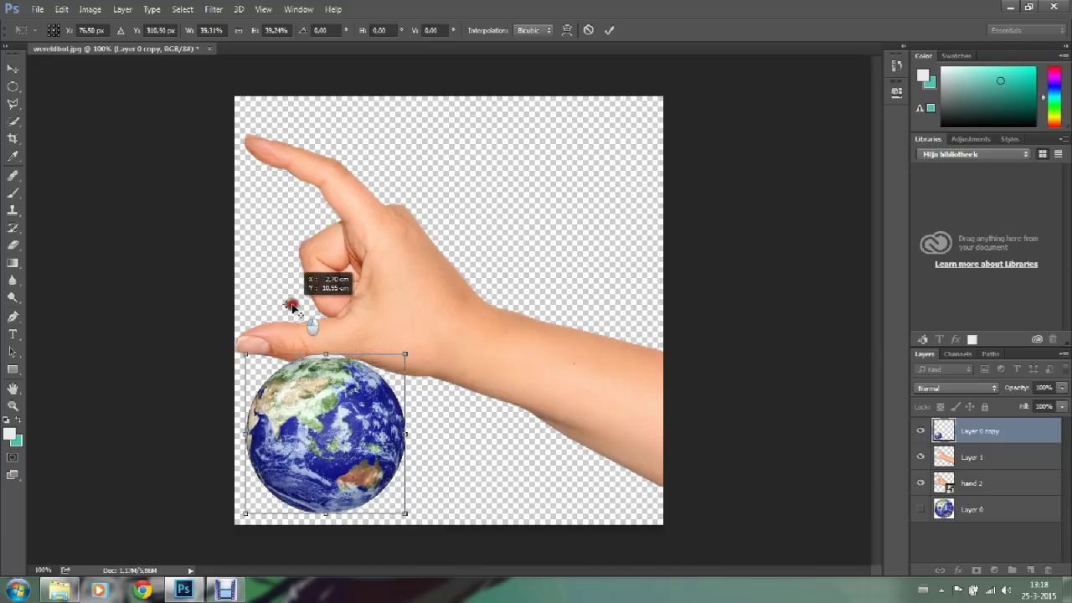
click(13, 87)
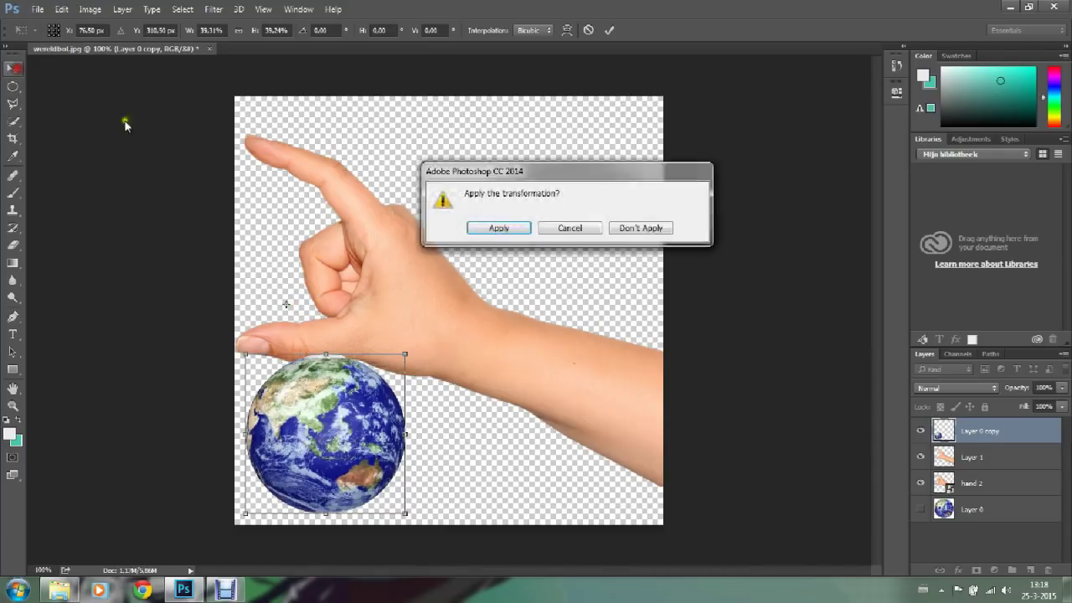
click(497, 228)
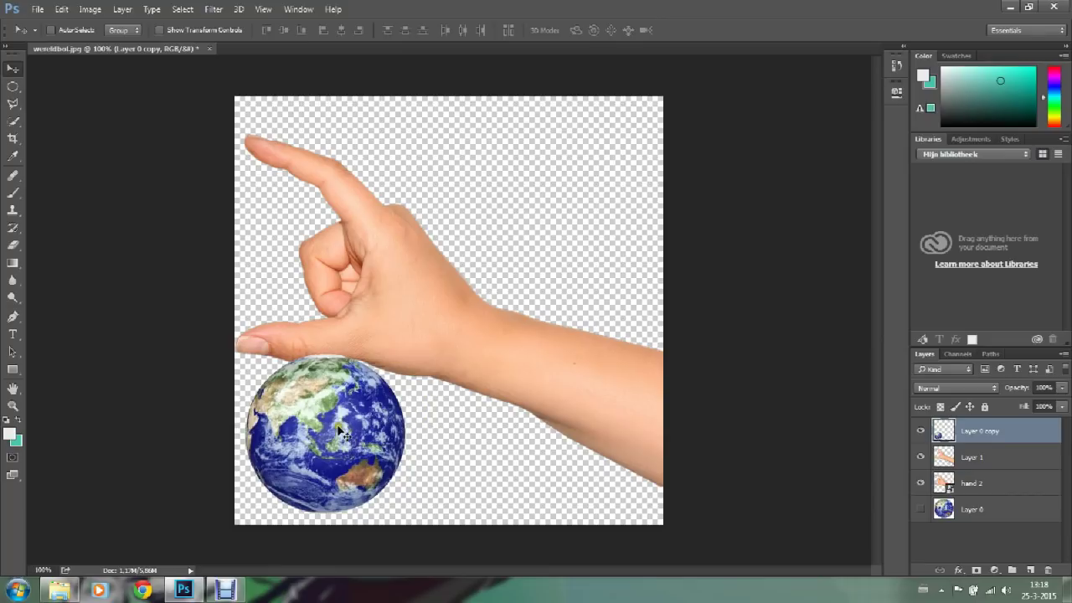
Step: Move the globe up beside the thumb, then shift Layer 1 and hand 2 right and down
drag(323, 459, 243, 269)
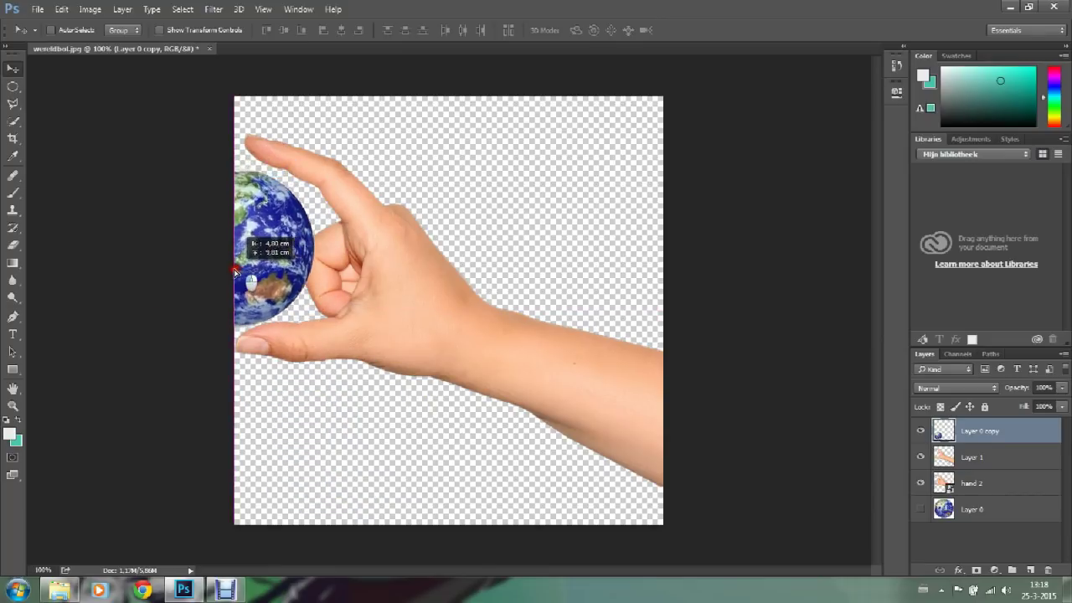
drag(242, 269, 238, 264)
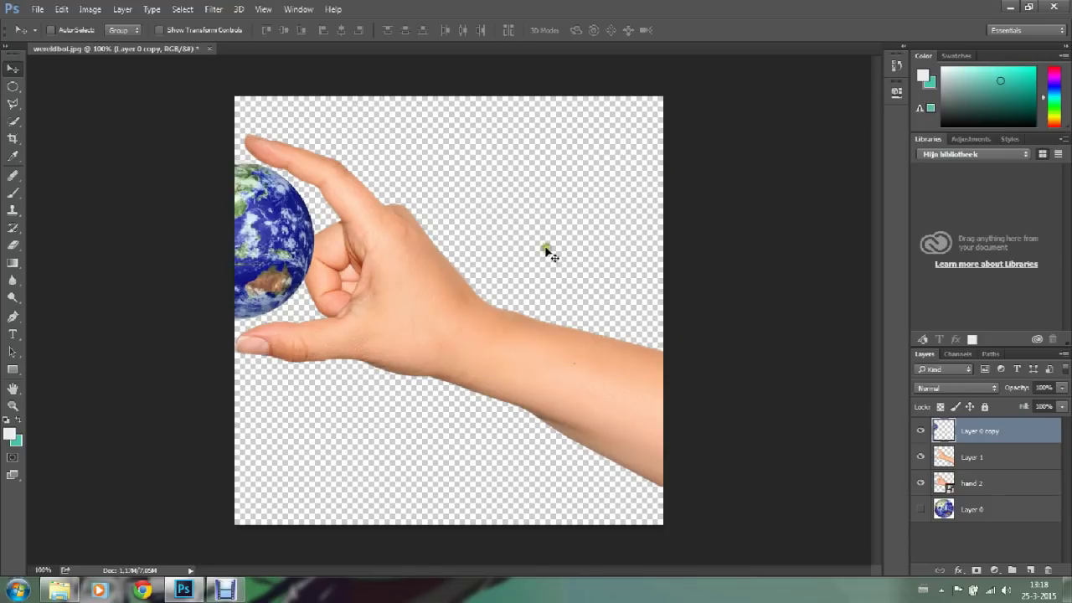
click(971, 459)
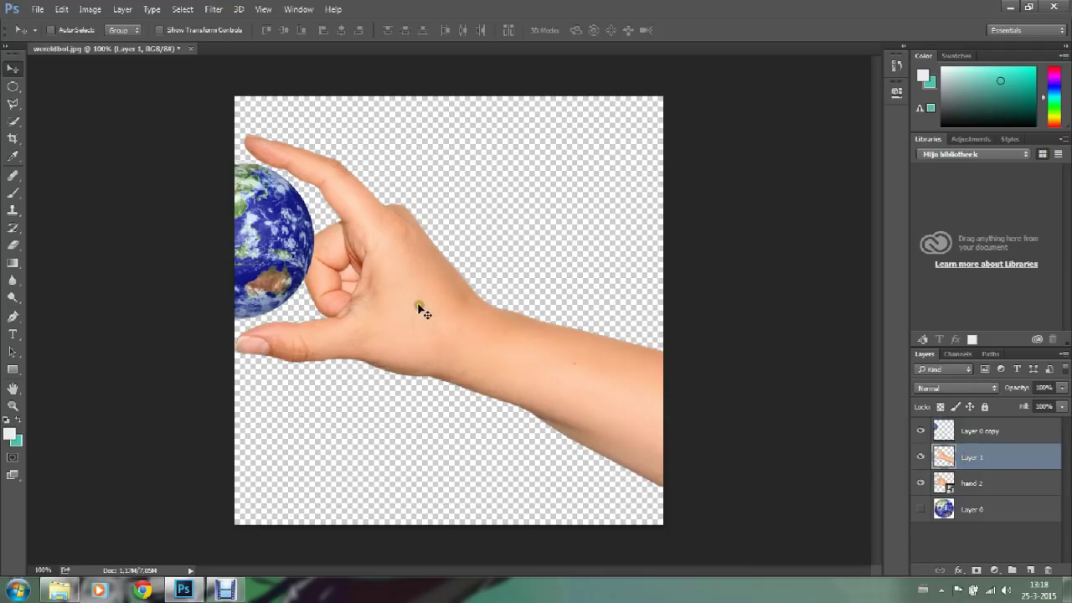
drag(402, 303, 513, 337)
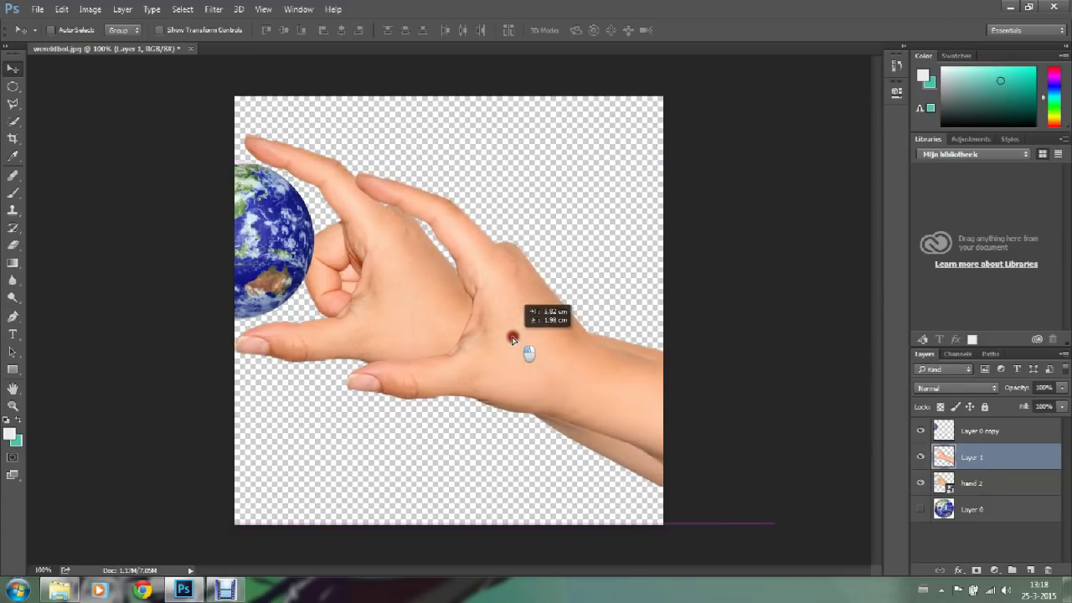
drag(514, 337, 523, 341)
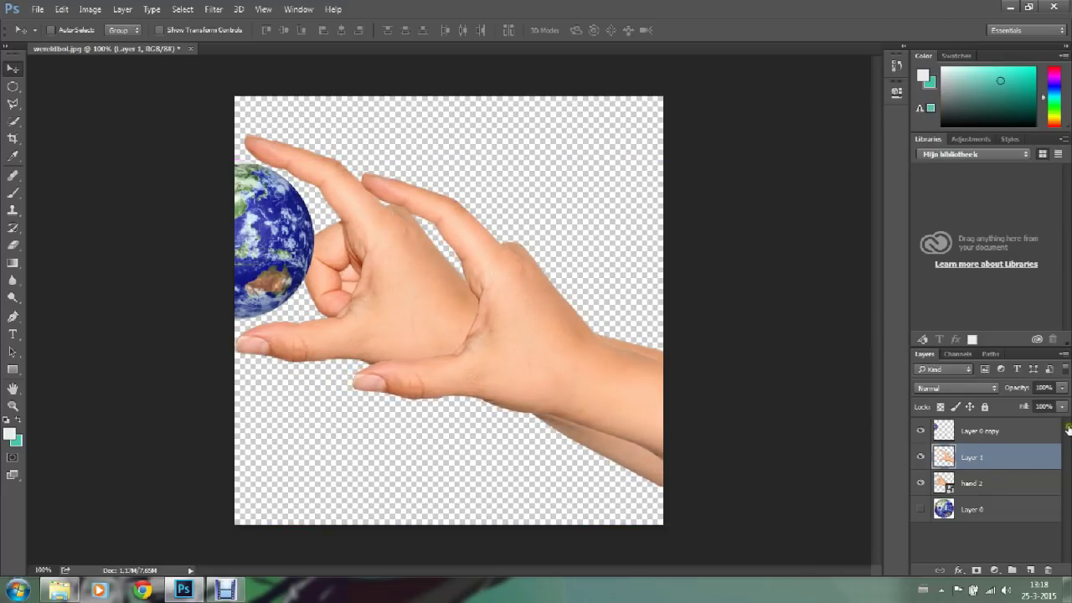
click(978, 485)
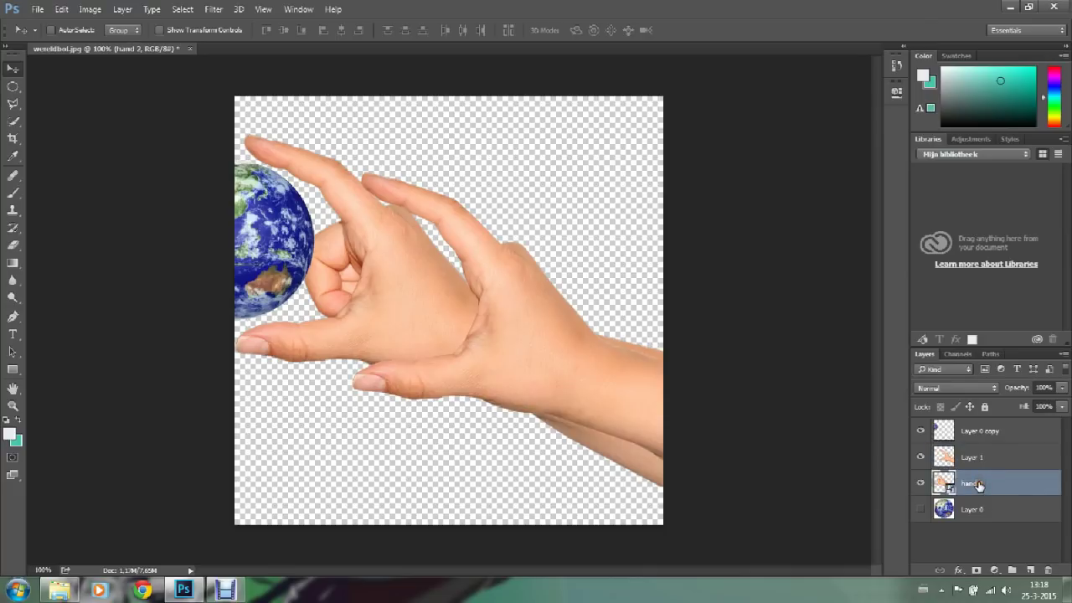
mouse_move(370, 265)
mouse_down()
mouse_move(474, 315)
mouse_move(486, 307)
mouse_up()
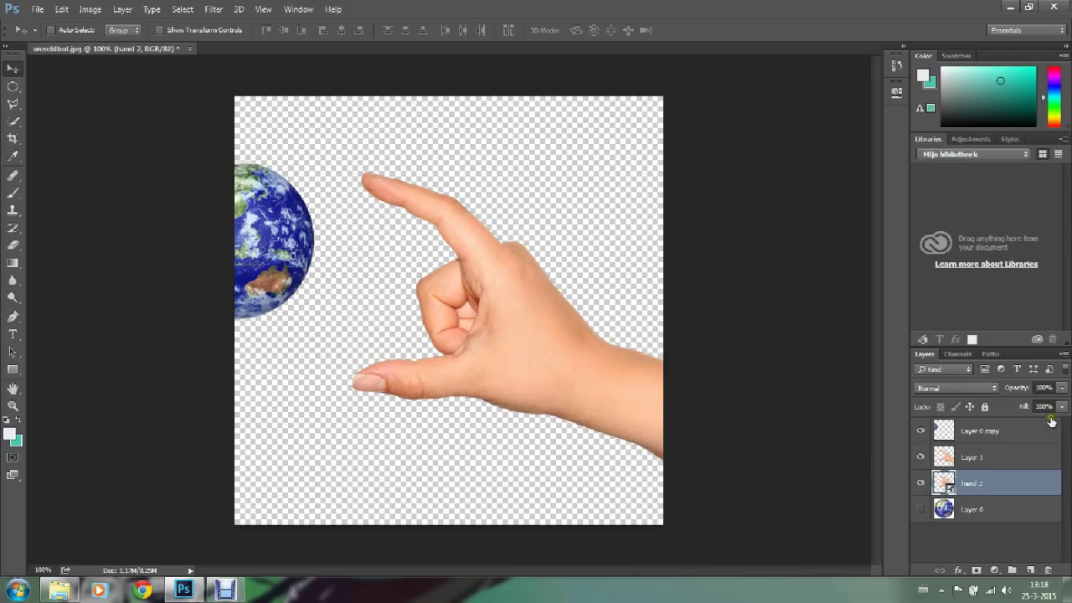
Step: Position the Layer 0 copy globe between thumb and finger, enlarged to about 108%
click(981, 431)
drag(256, 256, 380, 306)
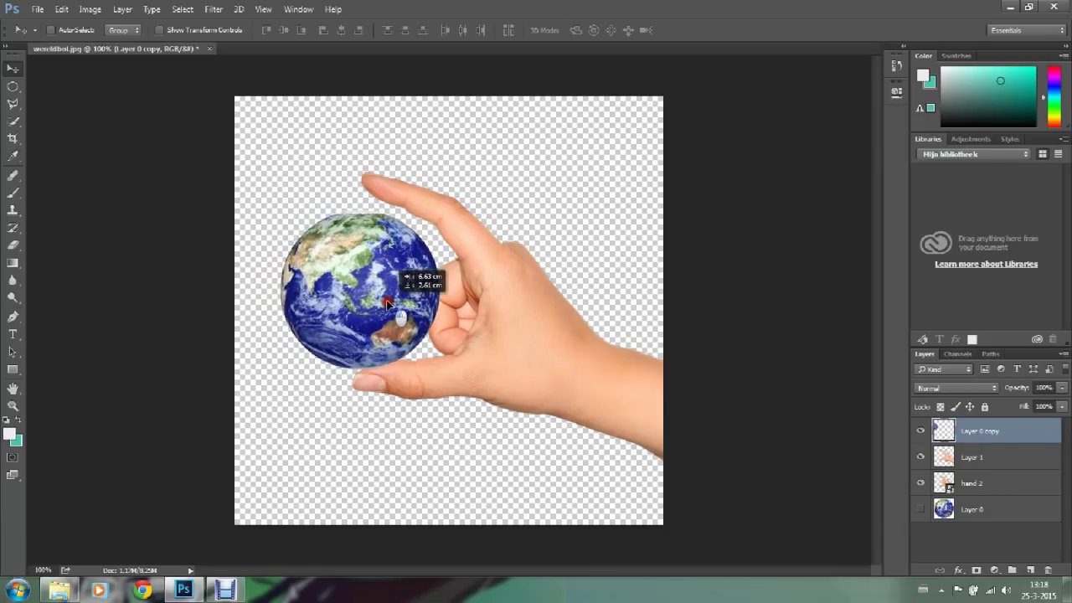
drag(380, 305, 386, 304)
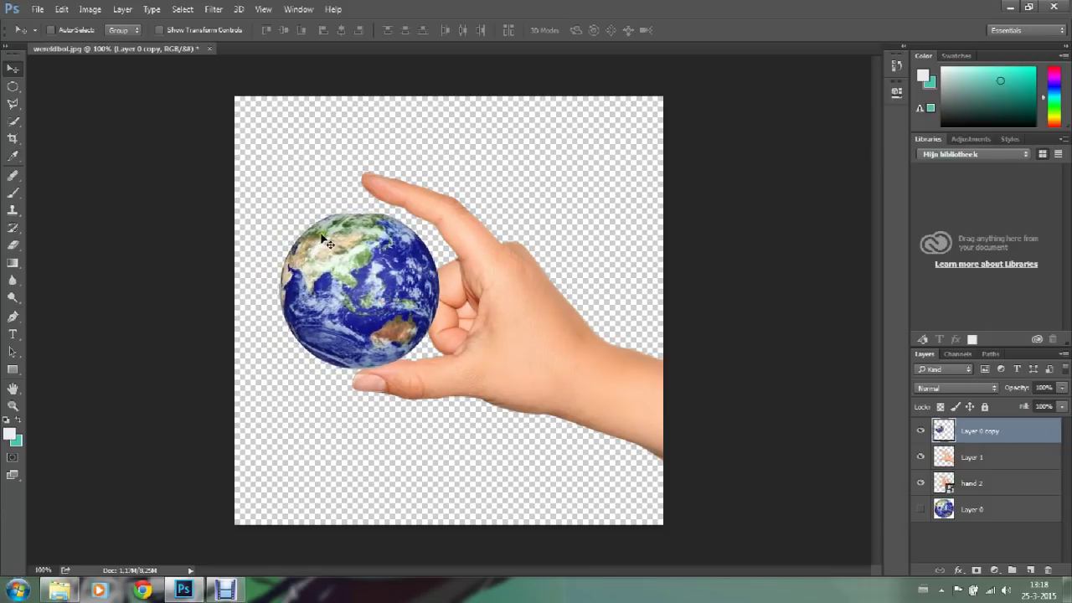
key(ctrl+t)
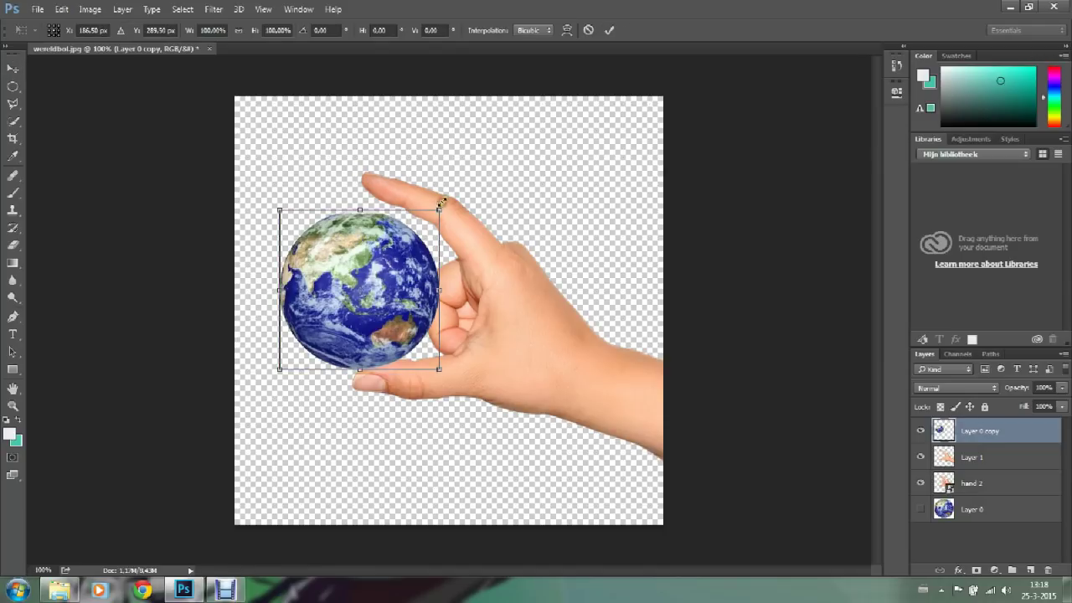
drag(438, 208, 454, 195)
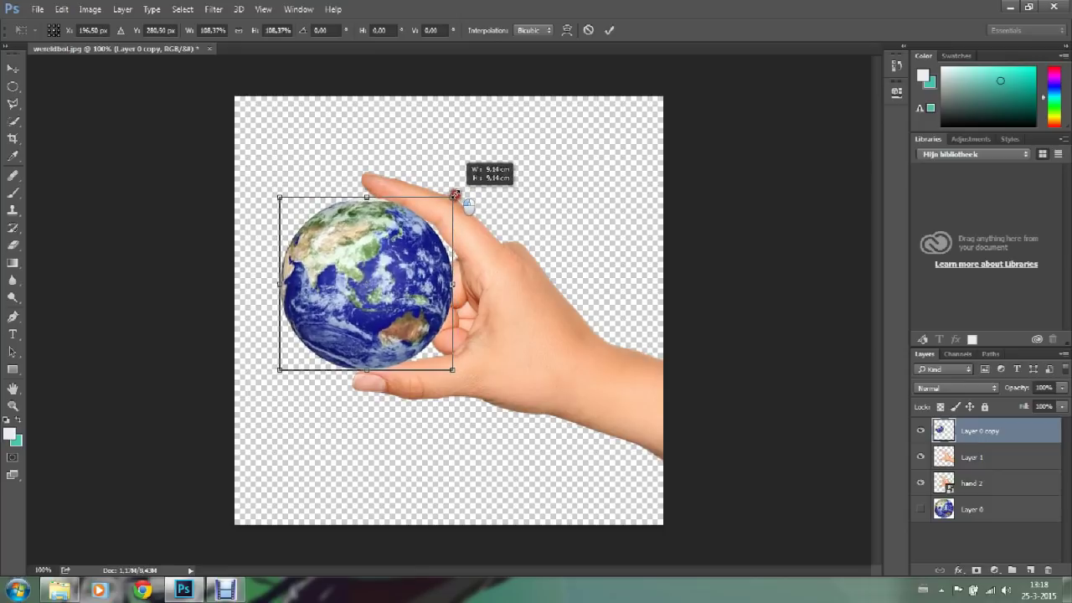
drag(362, 257, 358, 252)
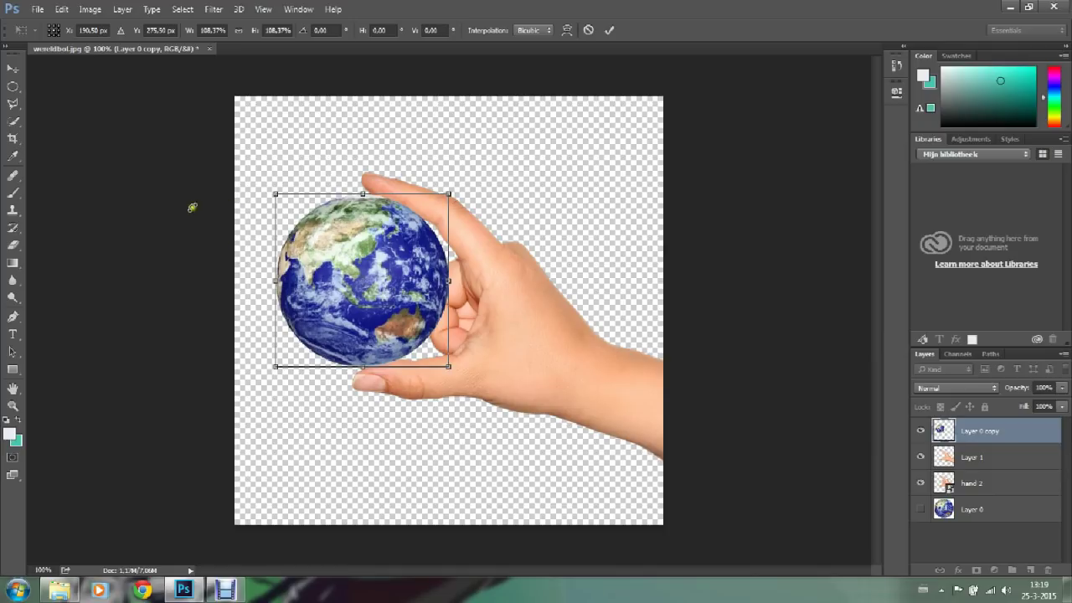
click(13, 70)
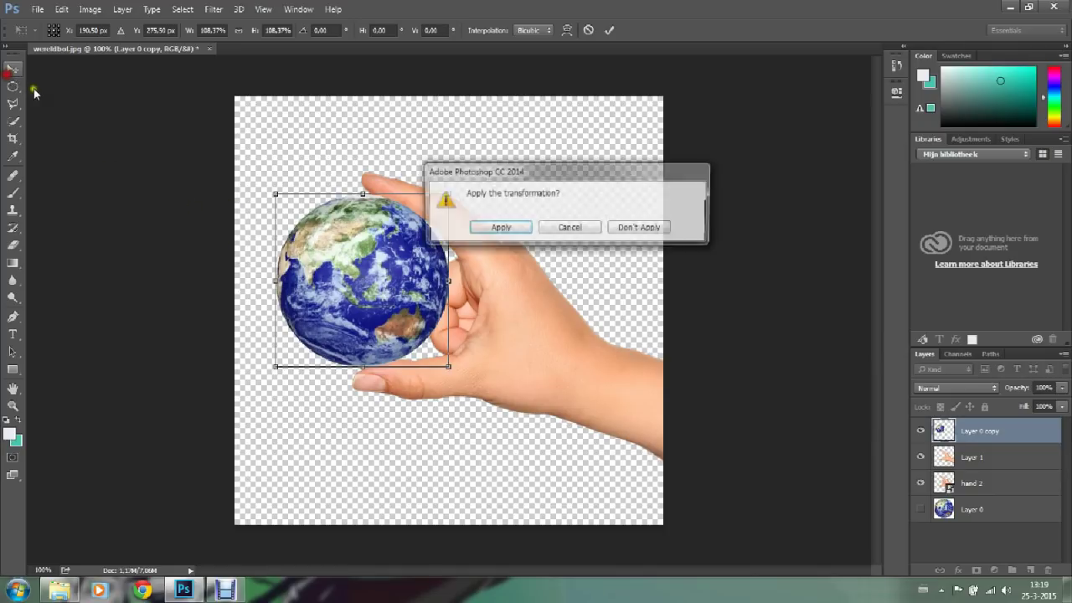
click(488, 228)
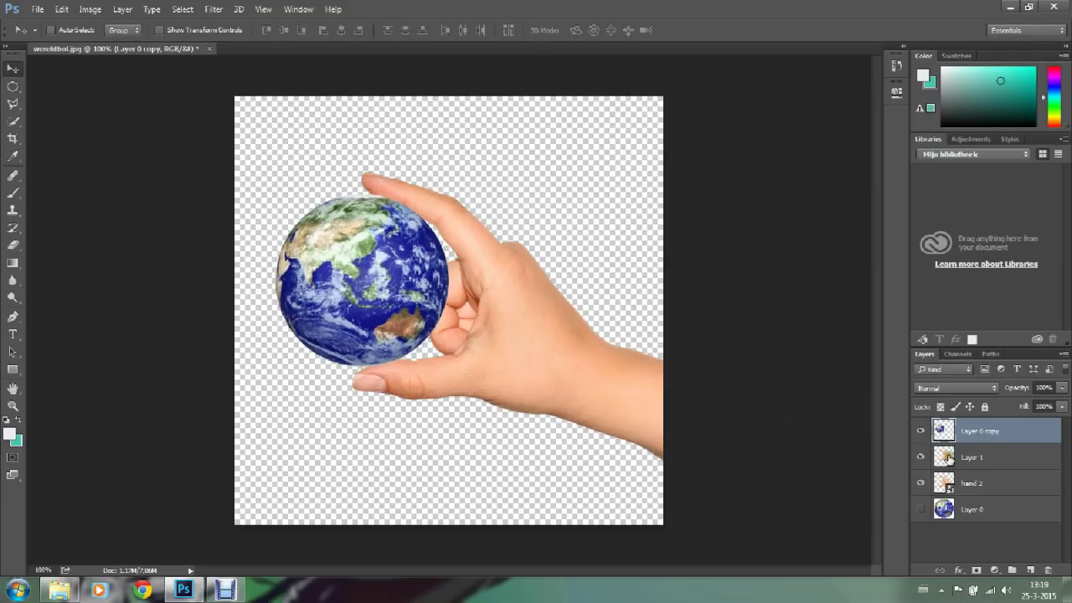
Step: Move Layer 1 above Layer 0 copy in the Layers panel
click(971, 460)
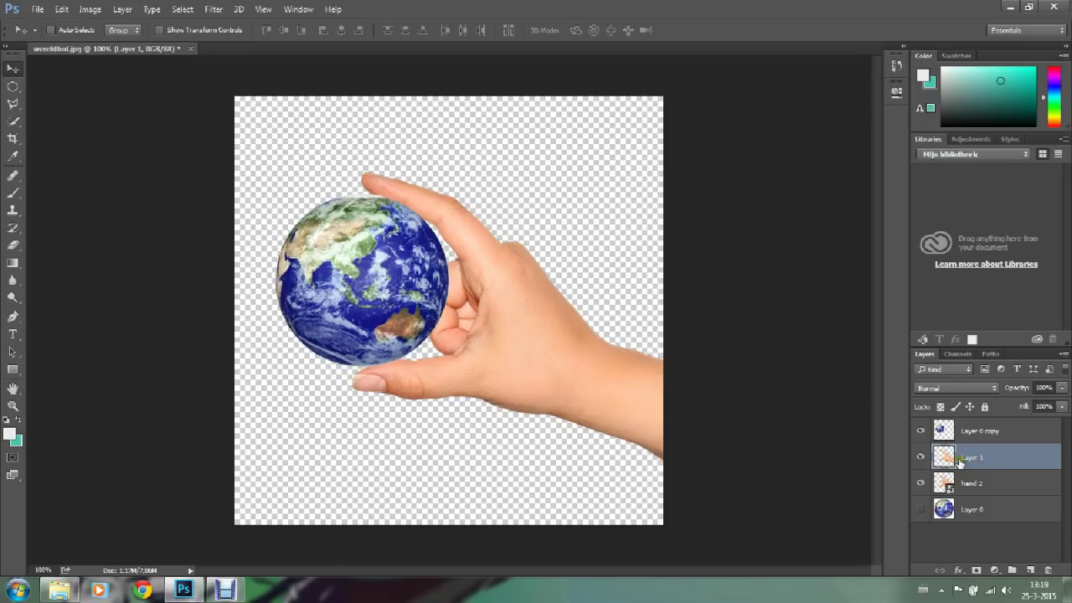
drag(974, 459, 970, 427)
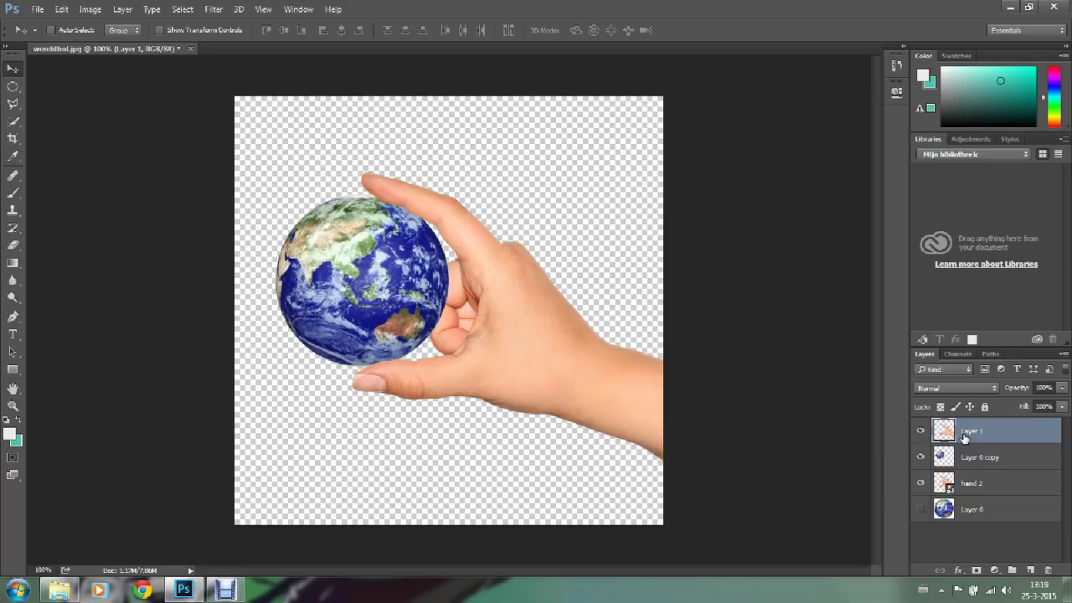
click(13, 406)
Step: Zoom to 200% on the hand and globe and switch to the Brush tool's preset picker
click(381, 195)
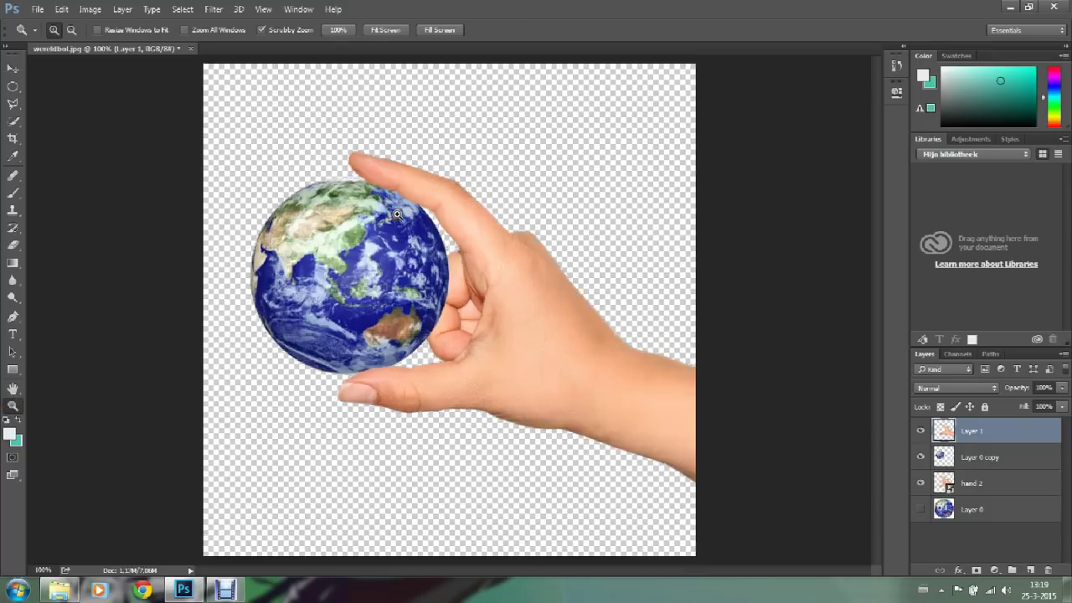
click(12, 68)
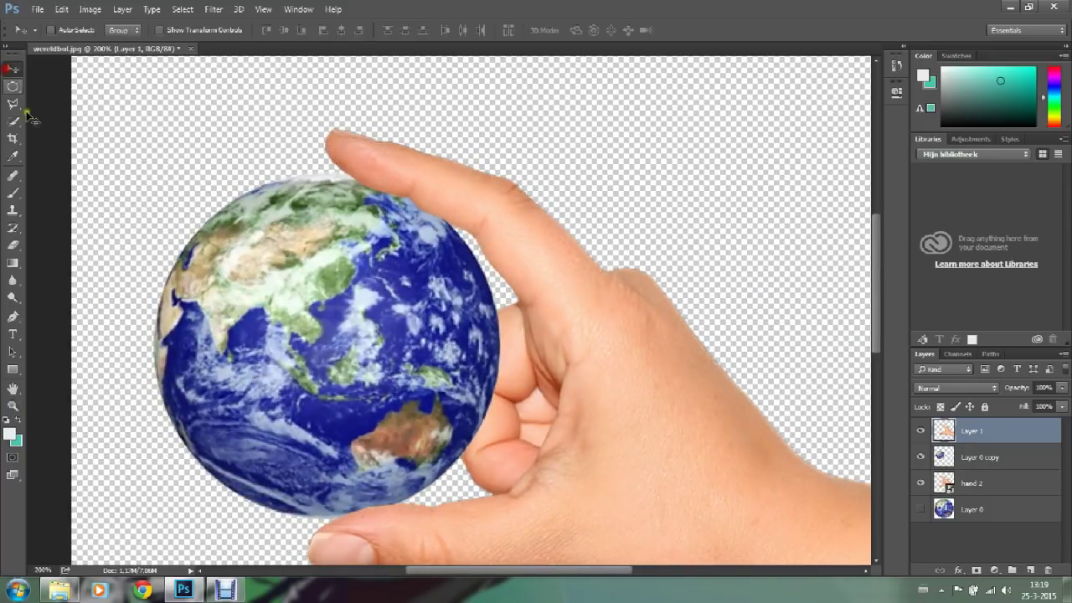
click(13, 195)
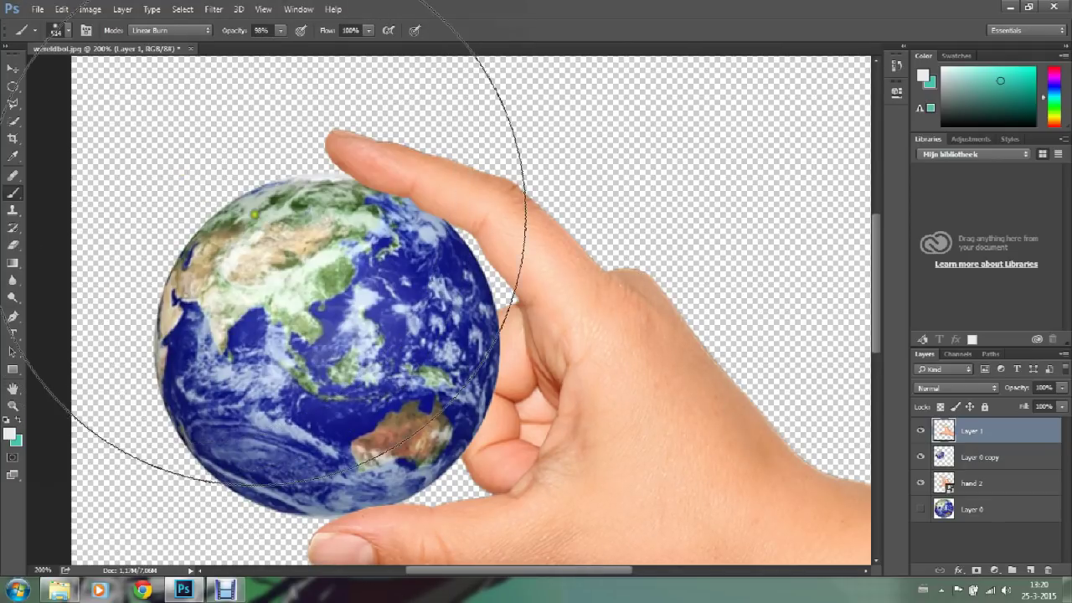
click(70, 31)
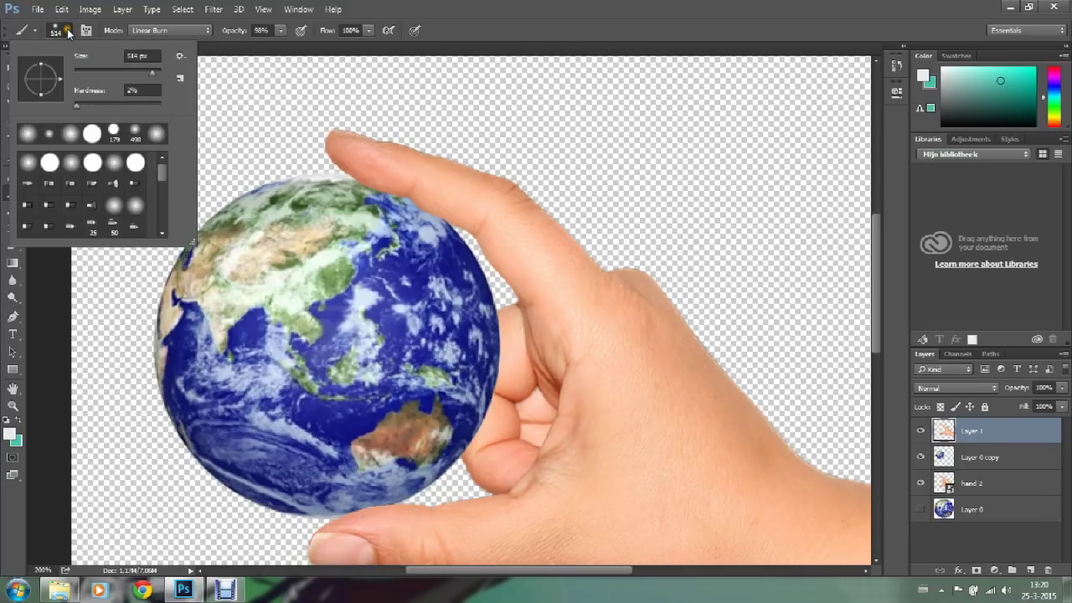
click(70, 32)
click(69, 32)
click(69, 31)
click(69, 32)
click(69, 32)
click(69, 32)
click(69, 31)
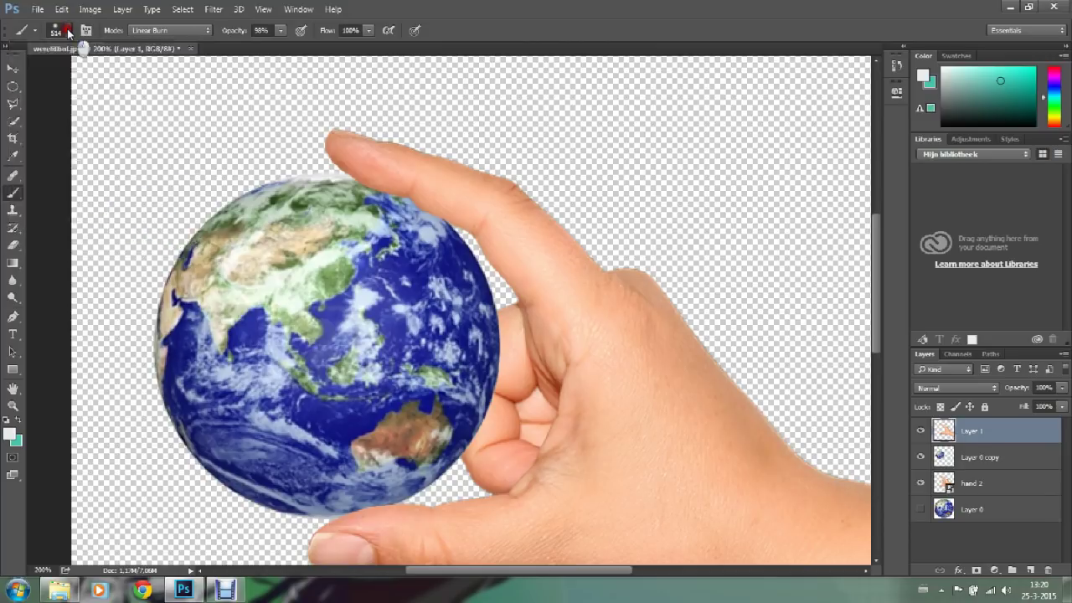
click(69, 32)
click(69, 32)
click(70, 32)
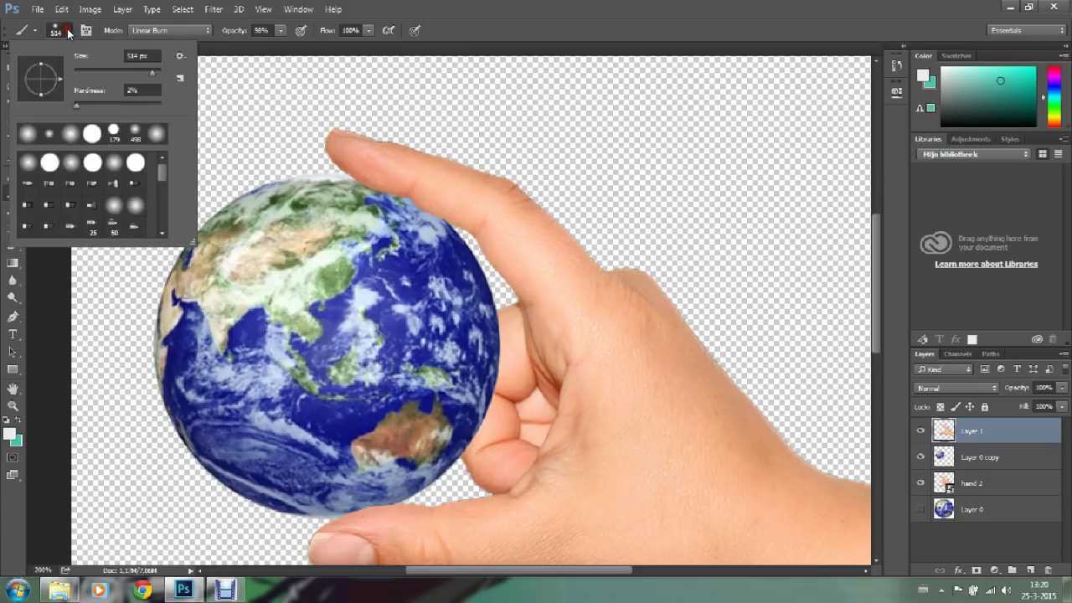
Step: Set the brush to 30 px size and about 50% hardness with the first round preset
drag(127, 73, 88, 72)
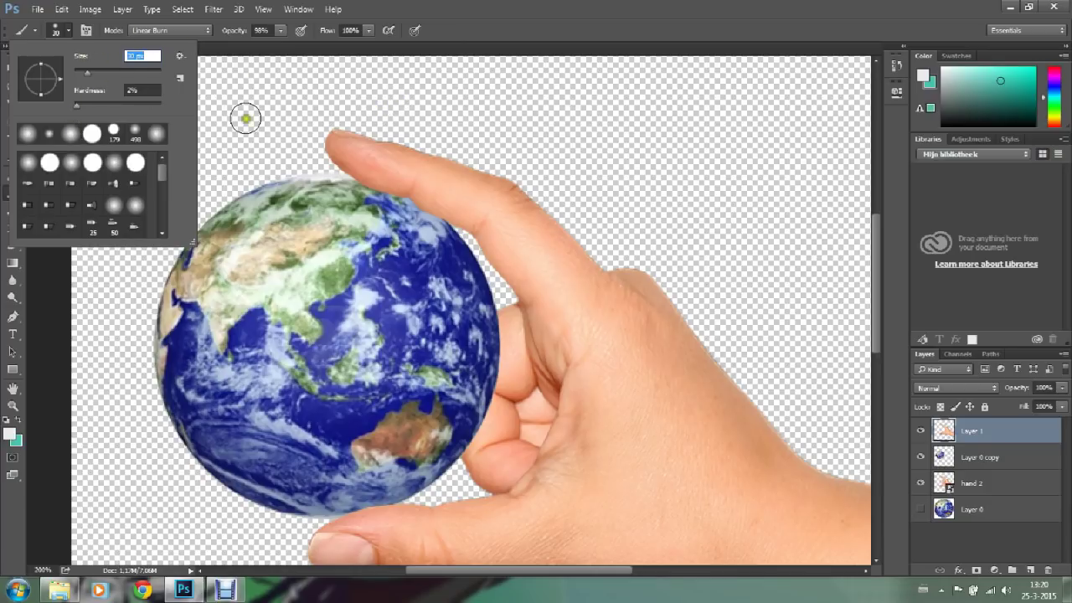
mouse_move(73, 108)
mouse_down()
mouse_move(113, 108)
mouse_move(61, 103)
mouse_up()
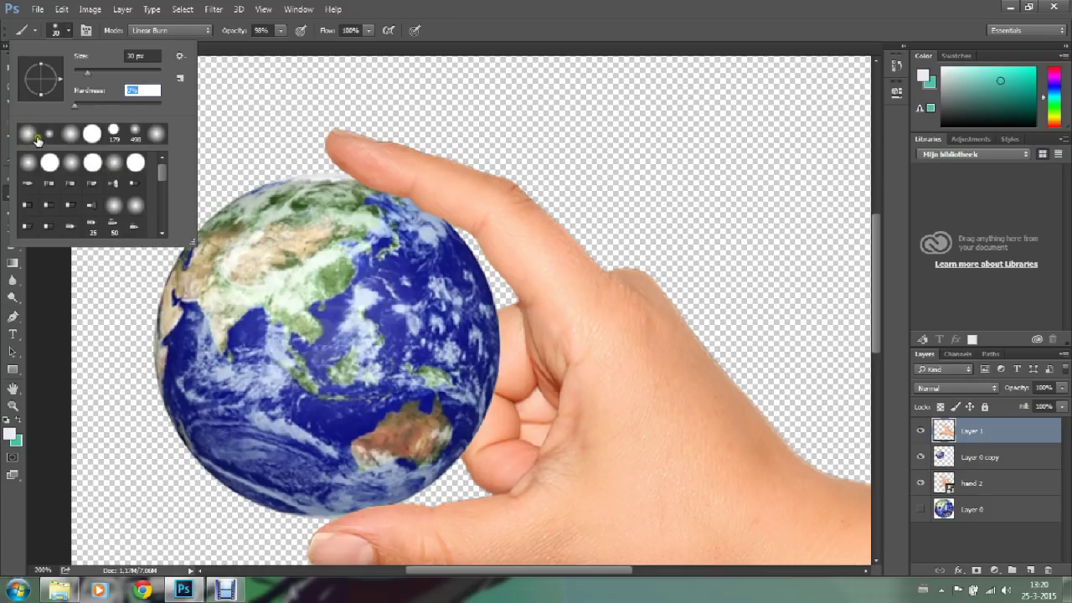
mouse_move(159, 181)
mouse_down()
mouse_move(164, 233)
mouse_move(168, 169)
mouse_up()
click(35, 134)
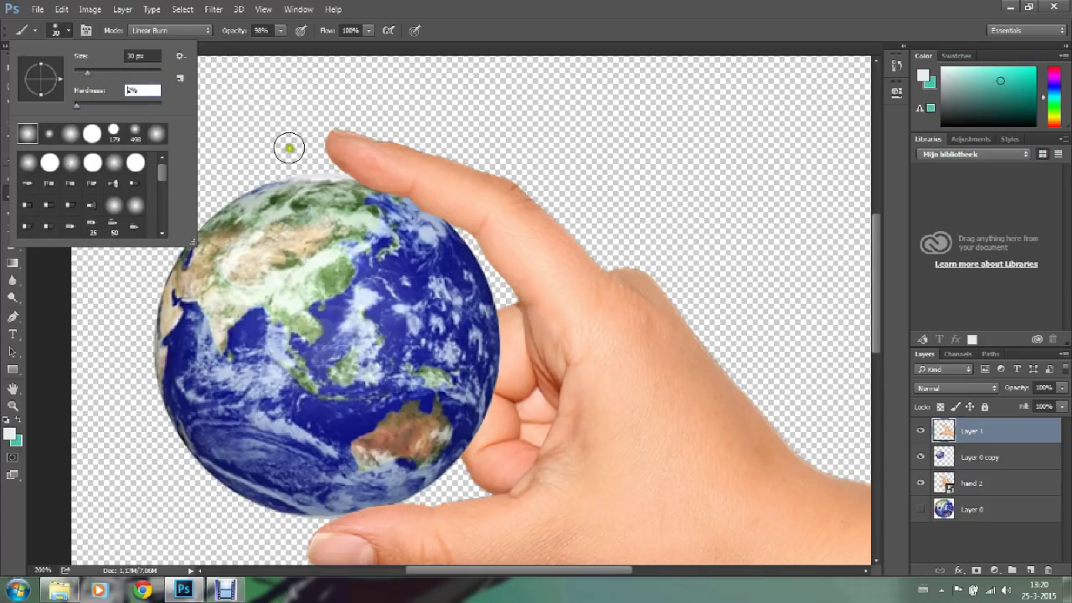
click(204, 101)
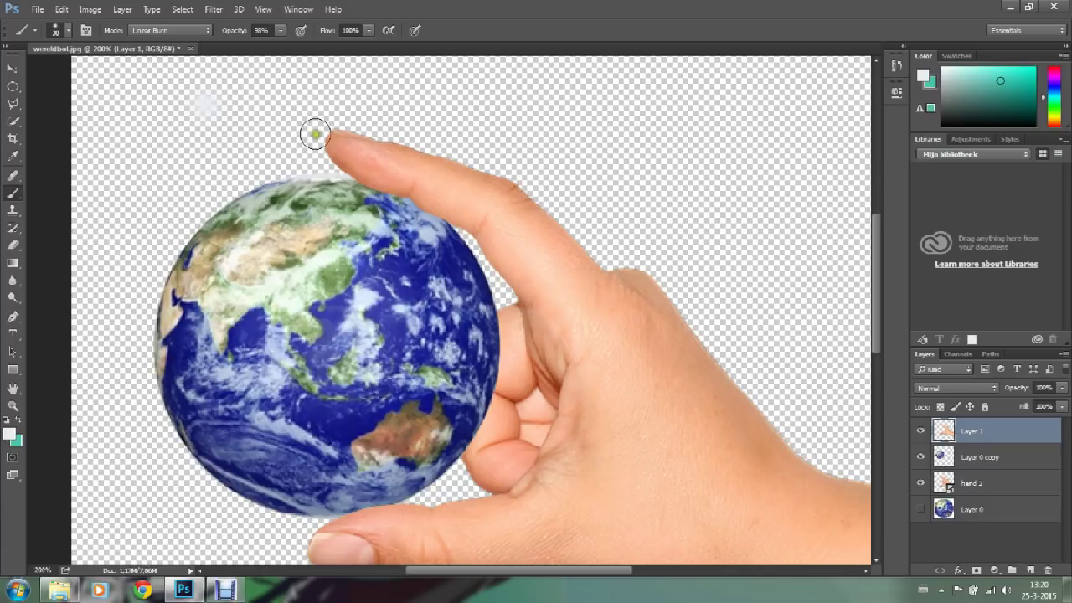
Step: Step History back to the Layer Order state, removing the stray test dab
click(897, 67)
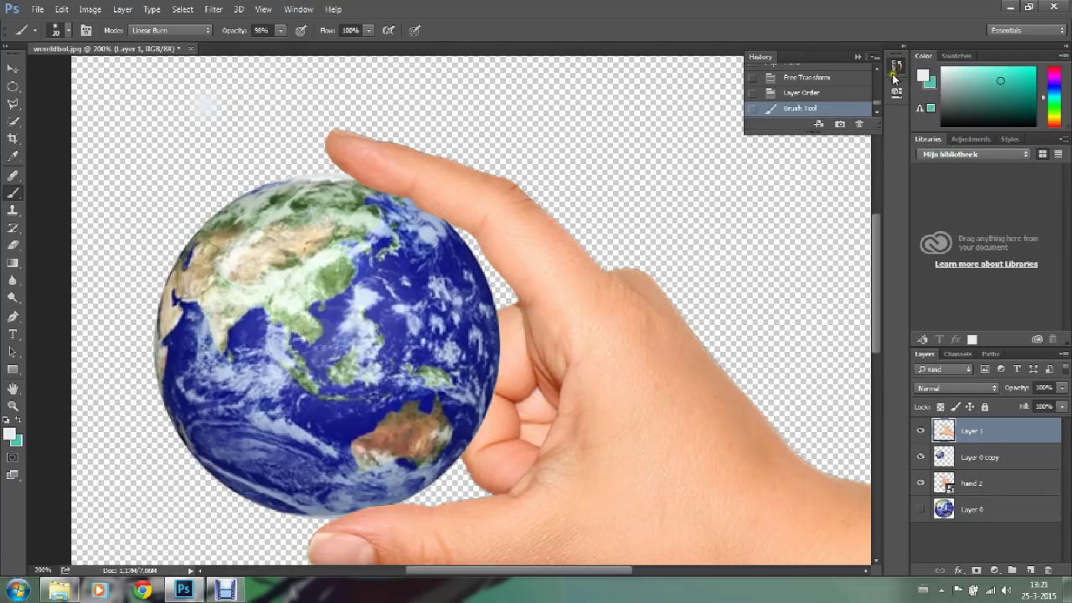
drag(791, 134, 796, 280)
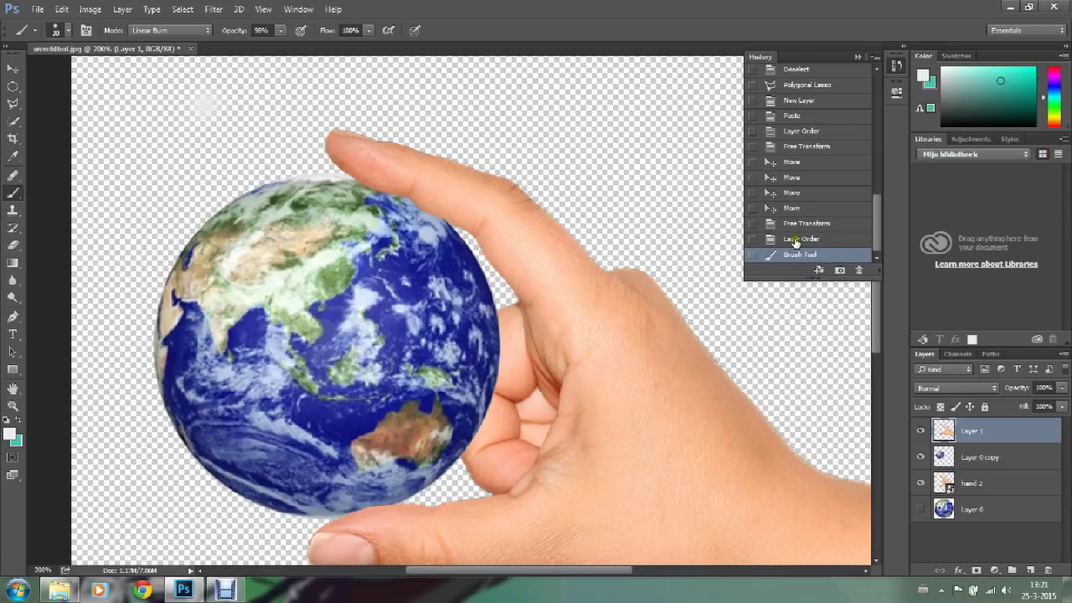
click(798, 242)
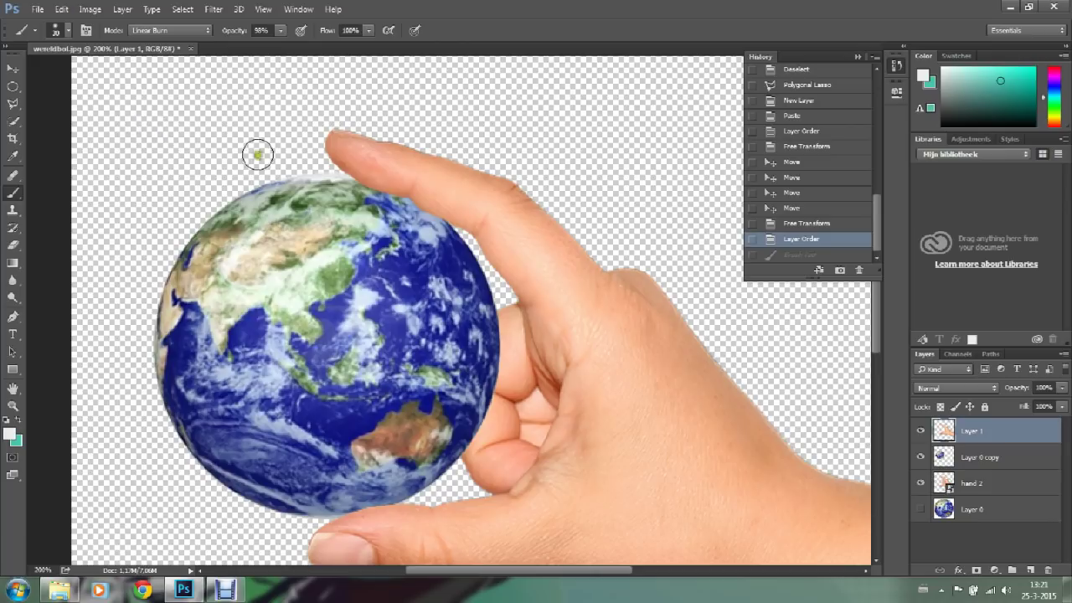
click(859, 57)
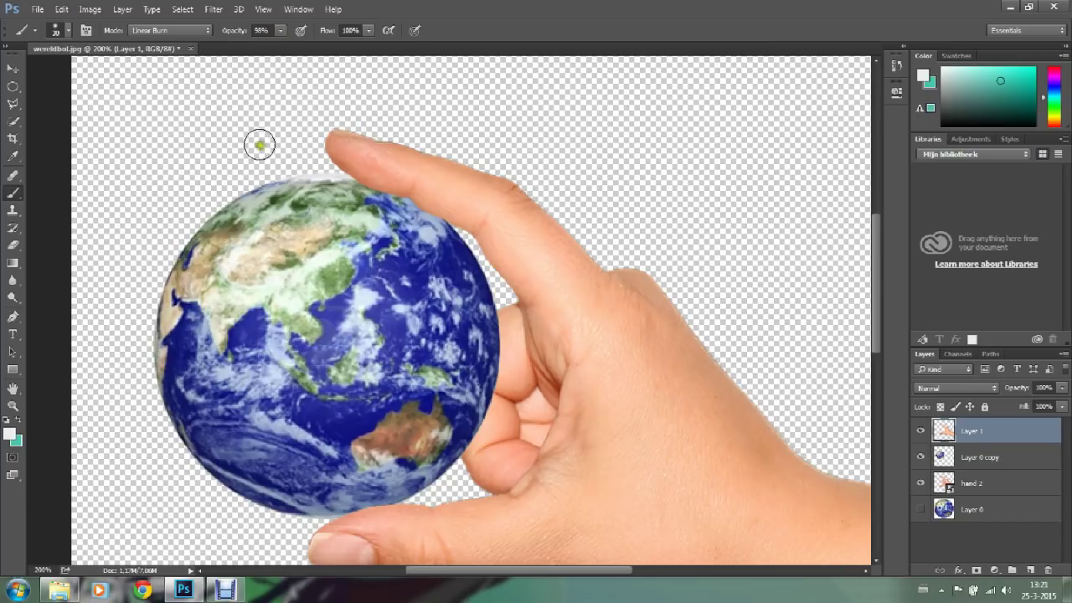
Step: Set the brush opacity to 10% and change its blend mode from Linear Burn to Normal
click(281, 31)
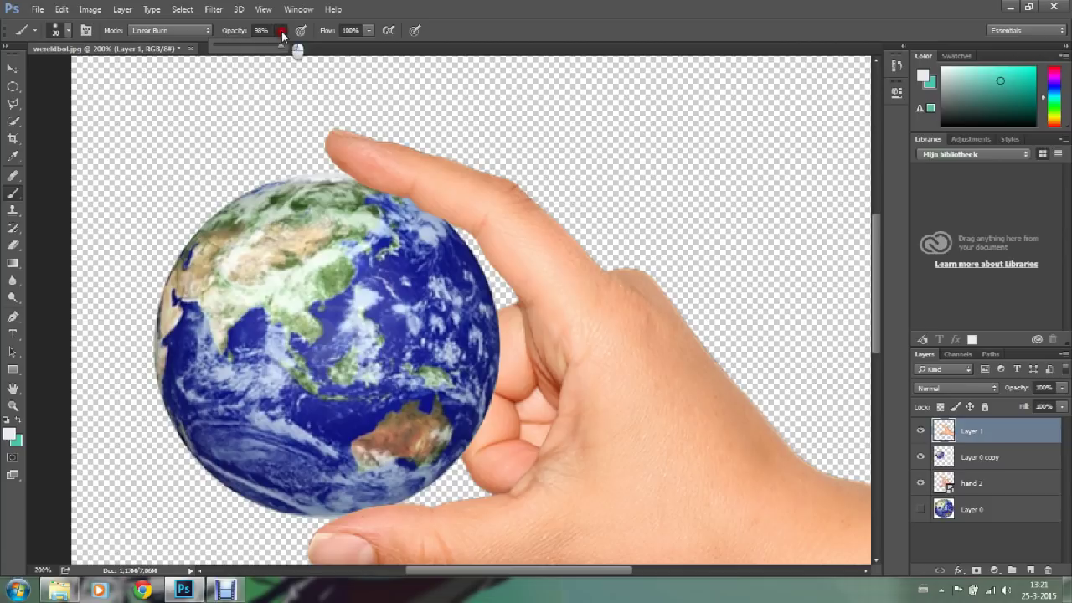
drag(280, 48, 285, 49)
click(277, 56)
drag(282, 44, 222, 47)
drag(222, 47, 221, 49)
click(260, 31)
click(261, 30)
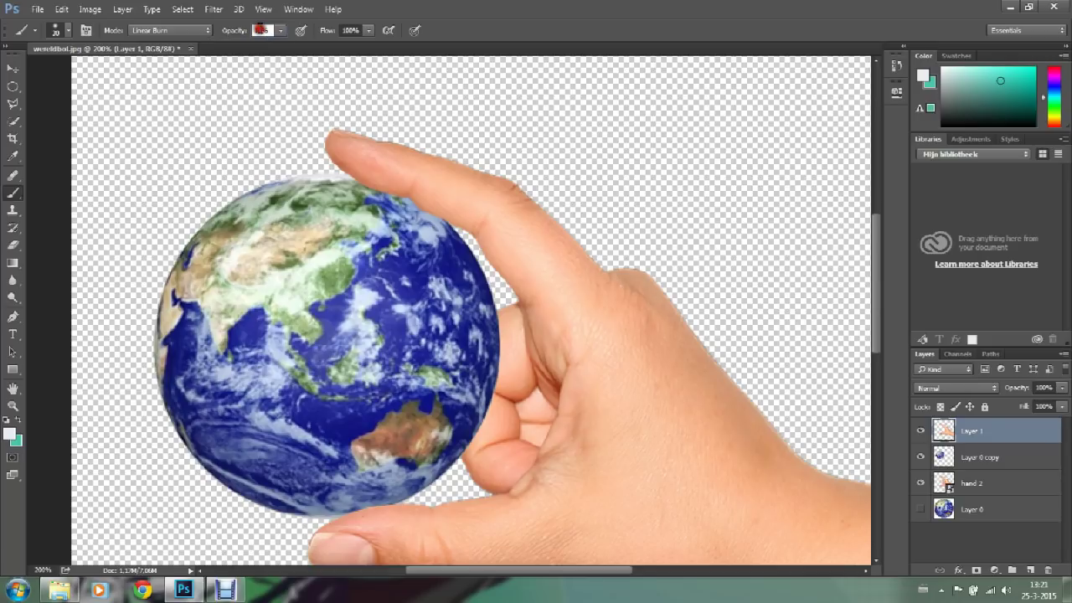
click(209, 31)
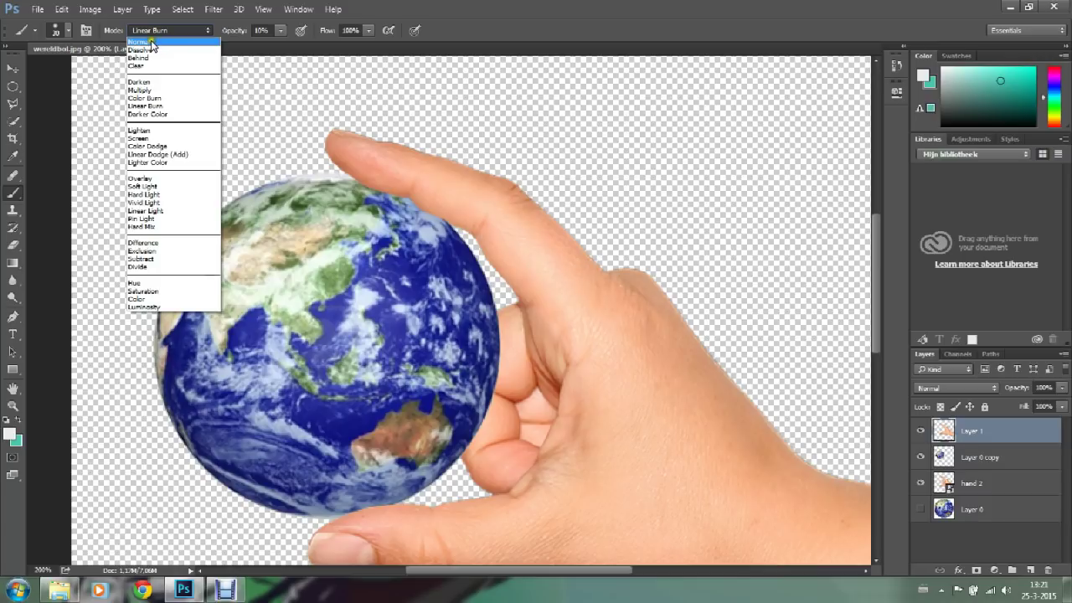
click(152, 41)
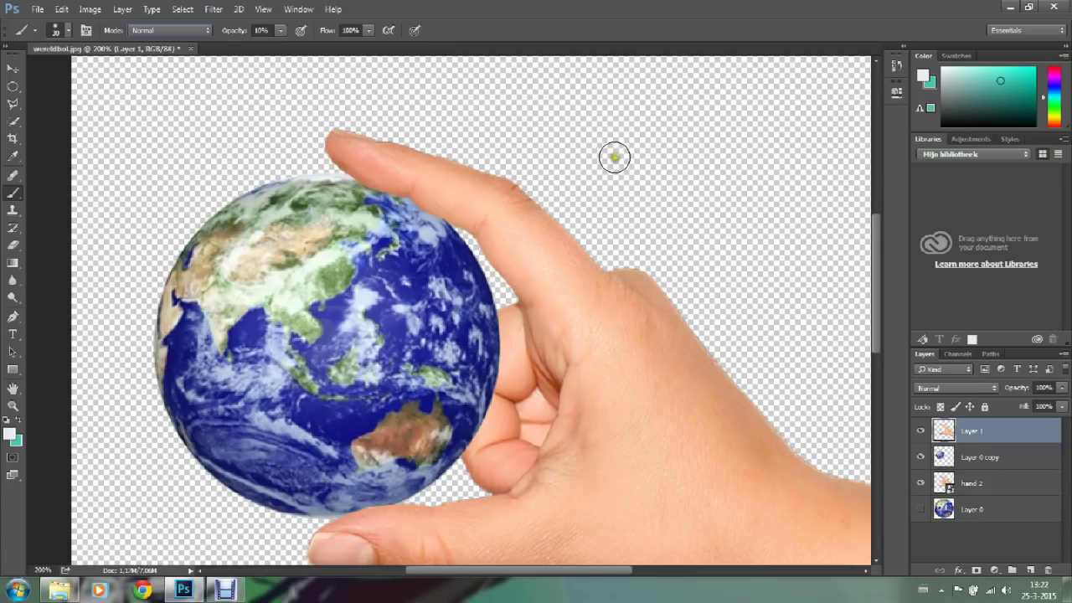
Step: Paint faint near-black shading on the Layer 0 copy globe under the fingertip
click(948, 120)
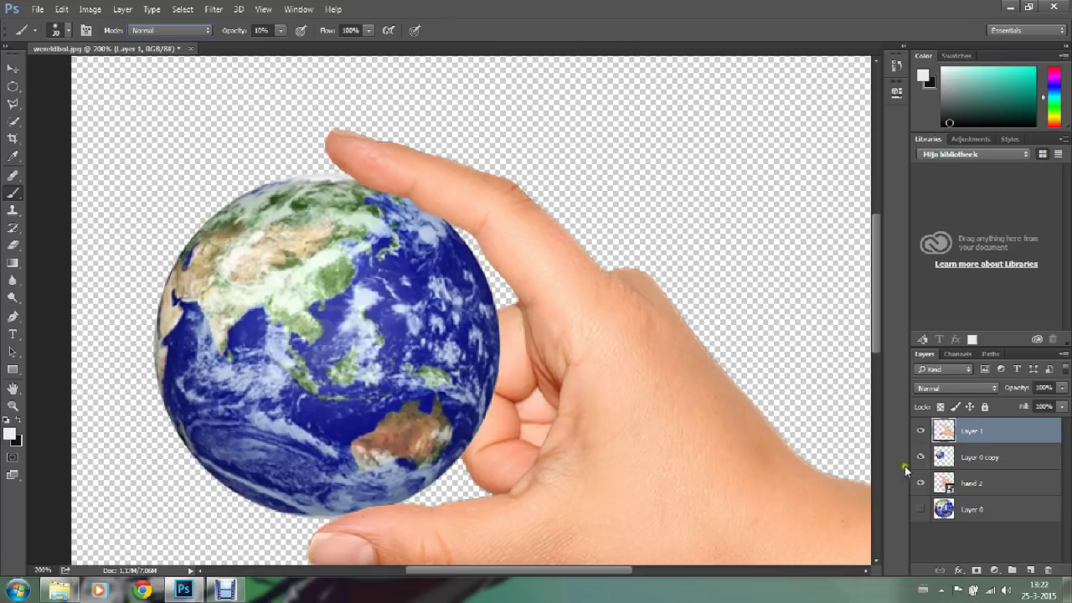
click(970, 458)
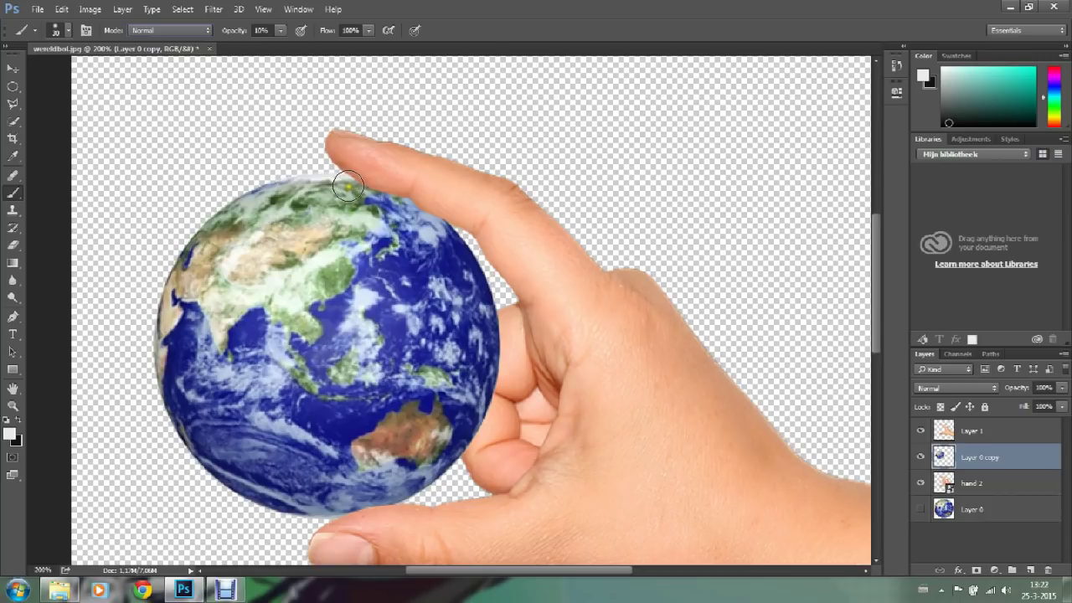
drag(355, 181, 356, 180)
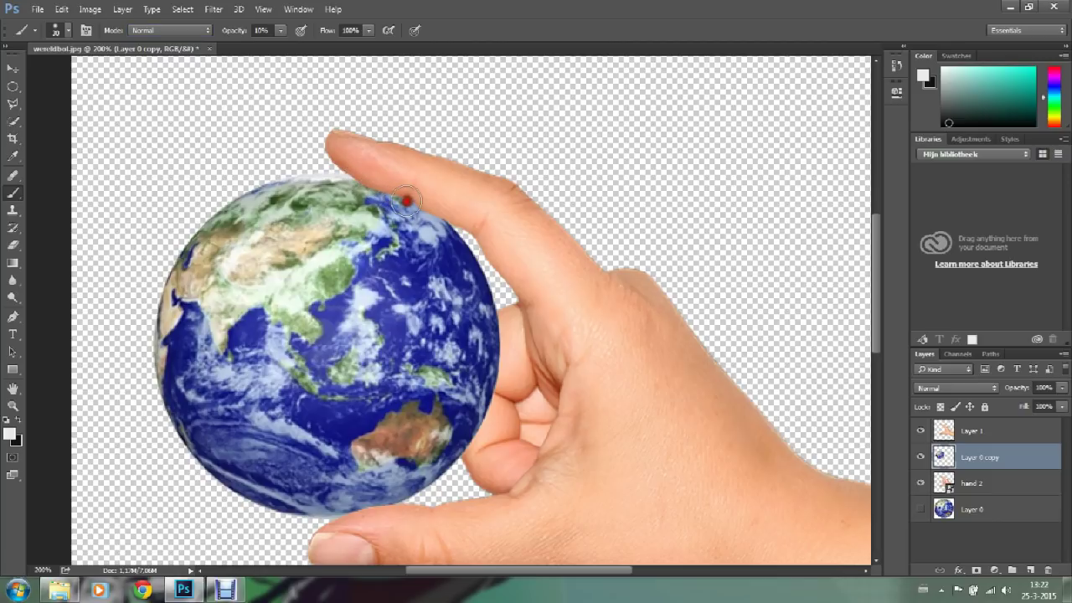
mouse_move(359, 172)
mouse_down()
mouse_move(353, 180)
mouse_move(435, 209)
mouse_up()
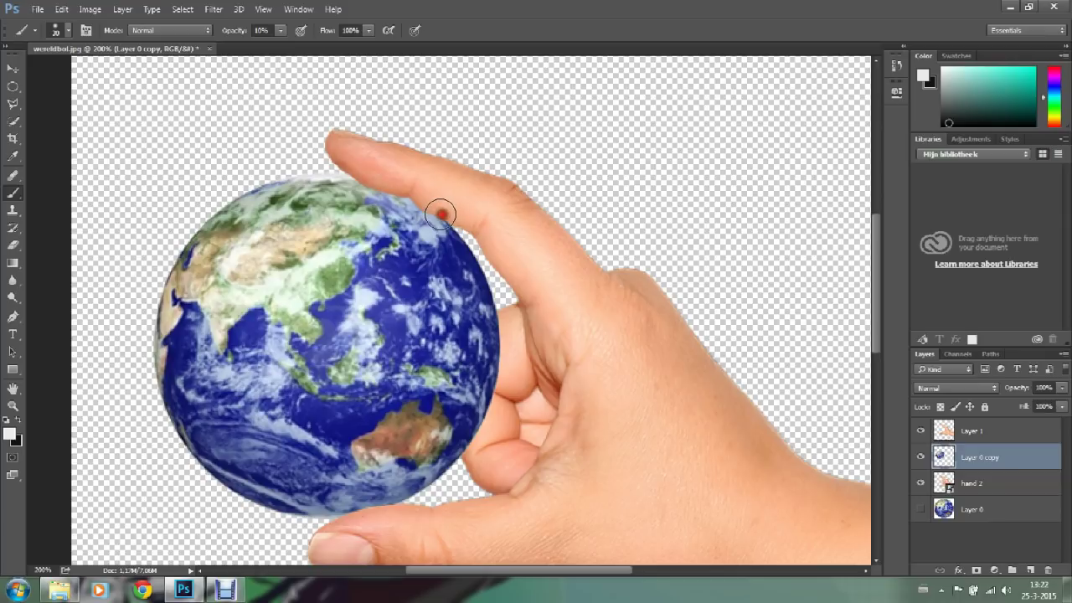
Step: Set the foreground colour to black, leaving the background colour unchanged
click(928, 83)
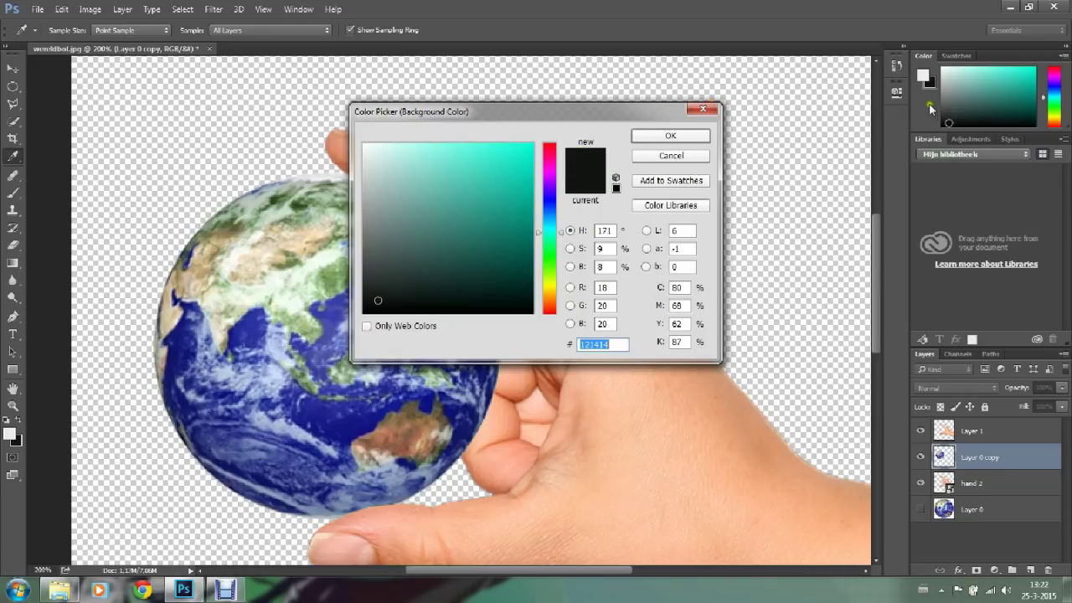
click(676, 158)
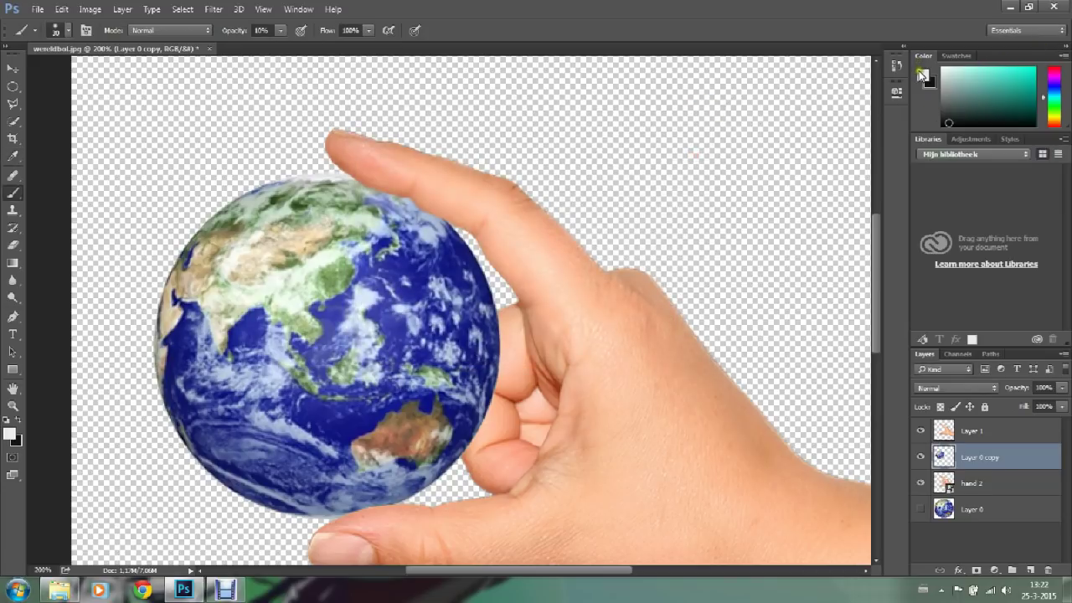
click(922, 74)
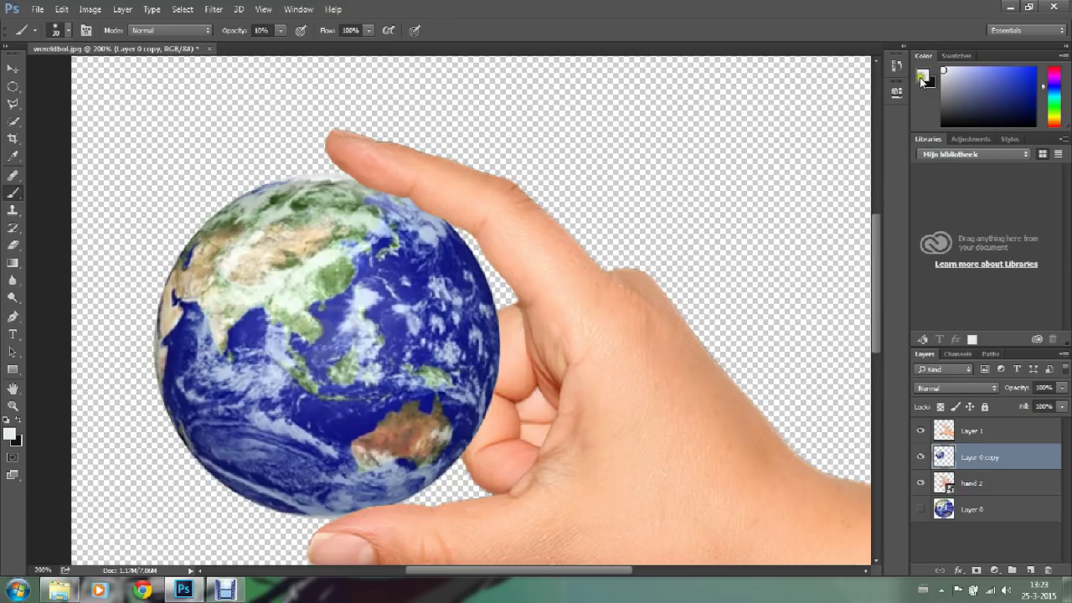
click(945, 120)
Step: Undo the shading strokes in History back to the Layer Order state
click(896, 66)
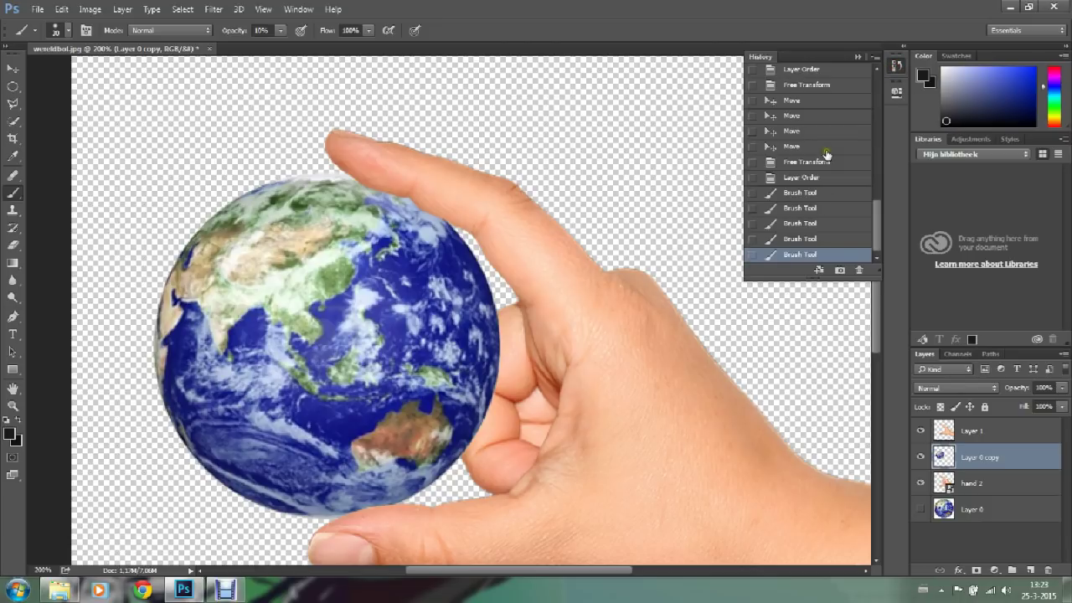
click(808, 239)
click(807, 222)
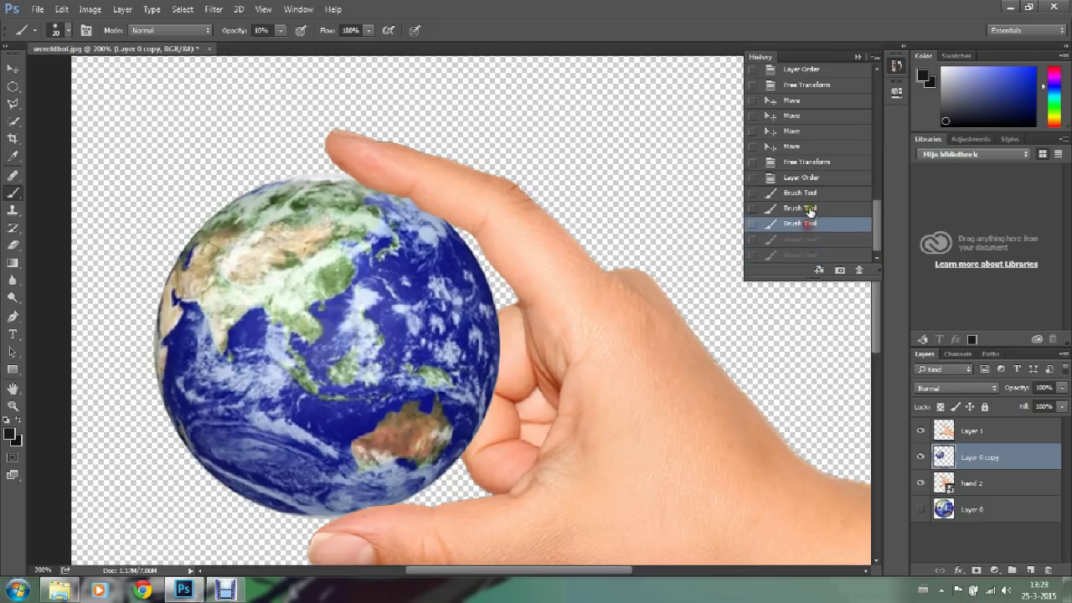
click(811, 192)
click(809, 178)
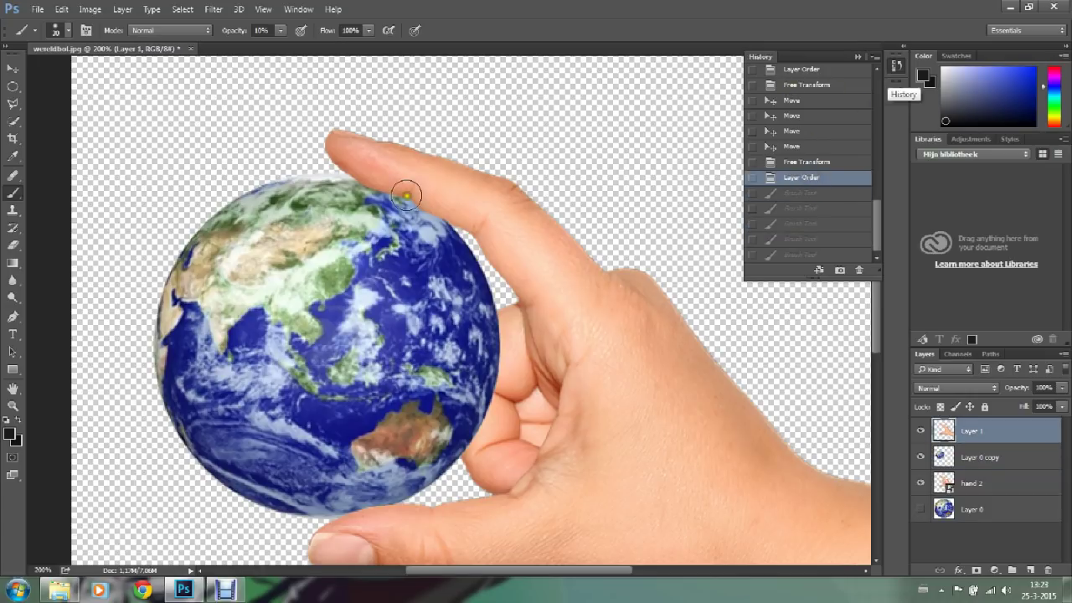
click(897, 66)
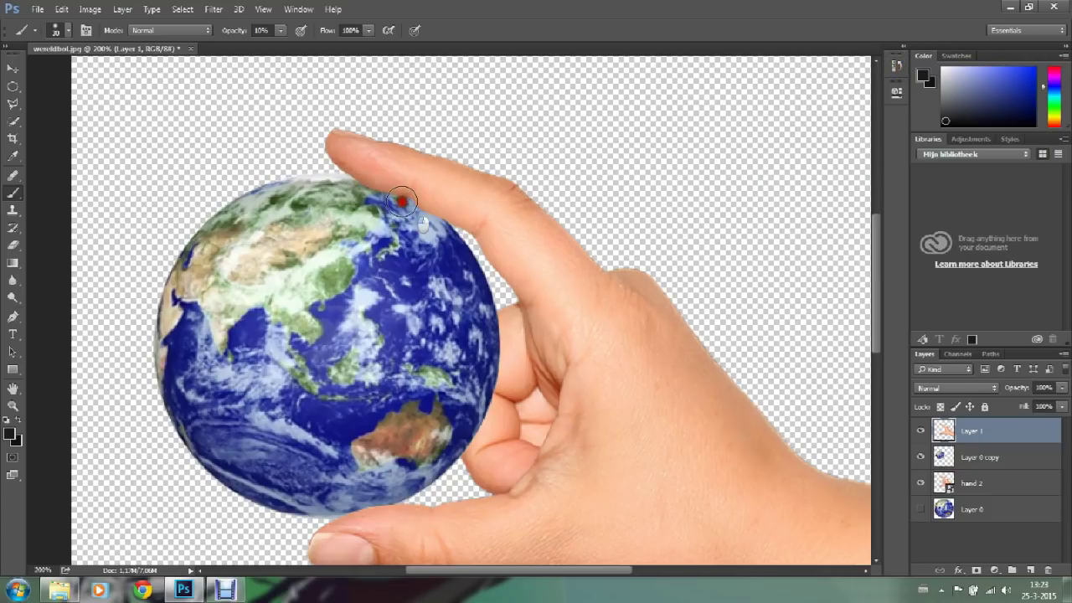
Step: Brush shading along the globe's top edge, revert it in History, and select Layer 0 copy
click(346, 187)
drag(347, 187, 368, 195)
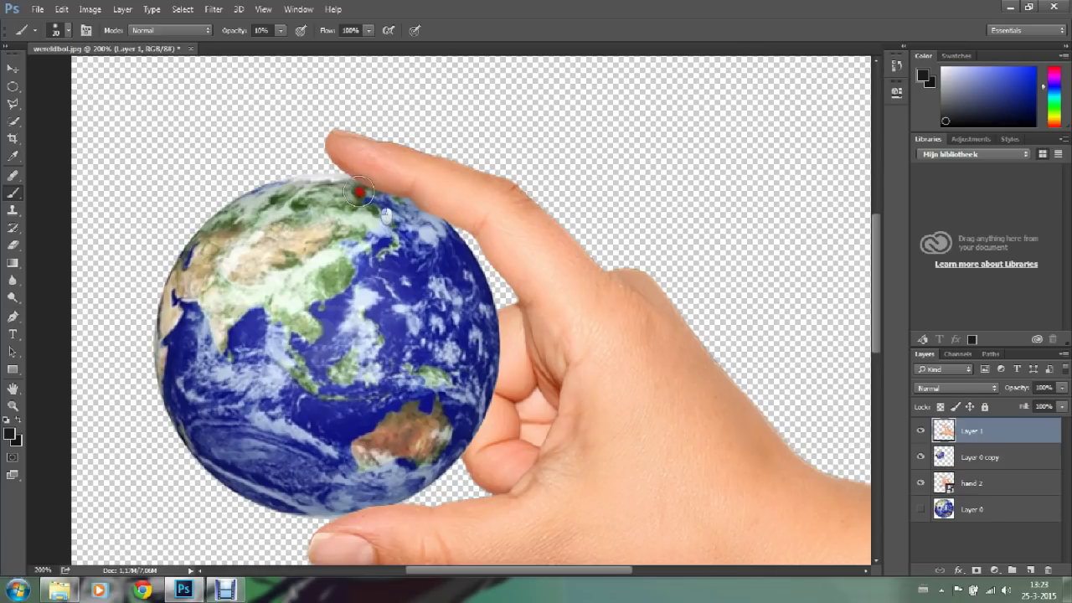
drag(369, 195, 387, 203)
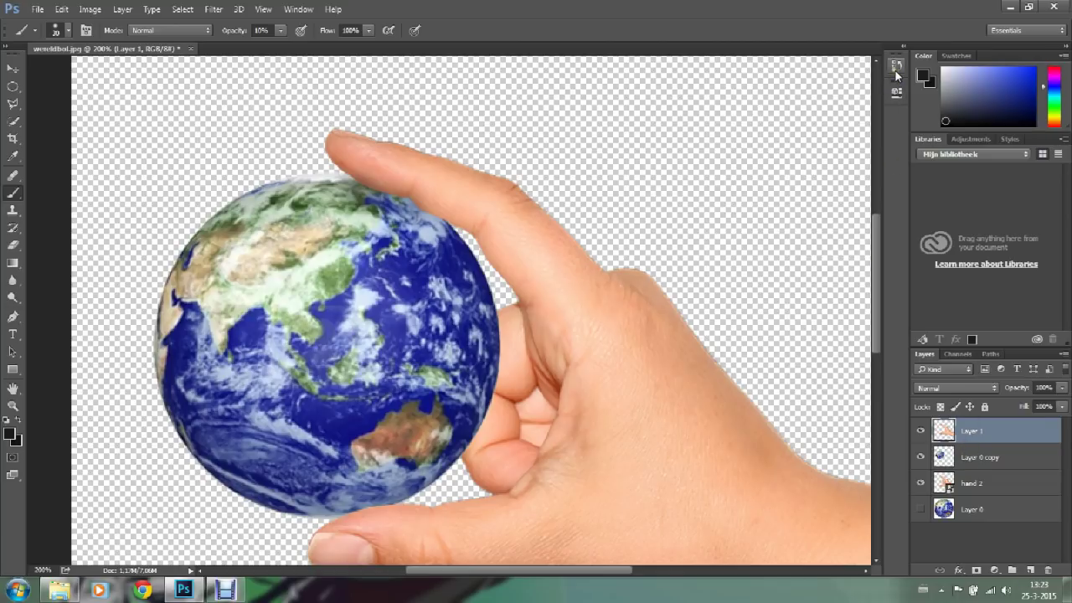
click(895, 72)
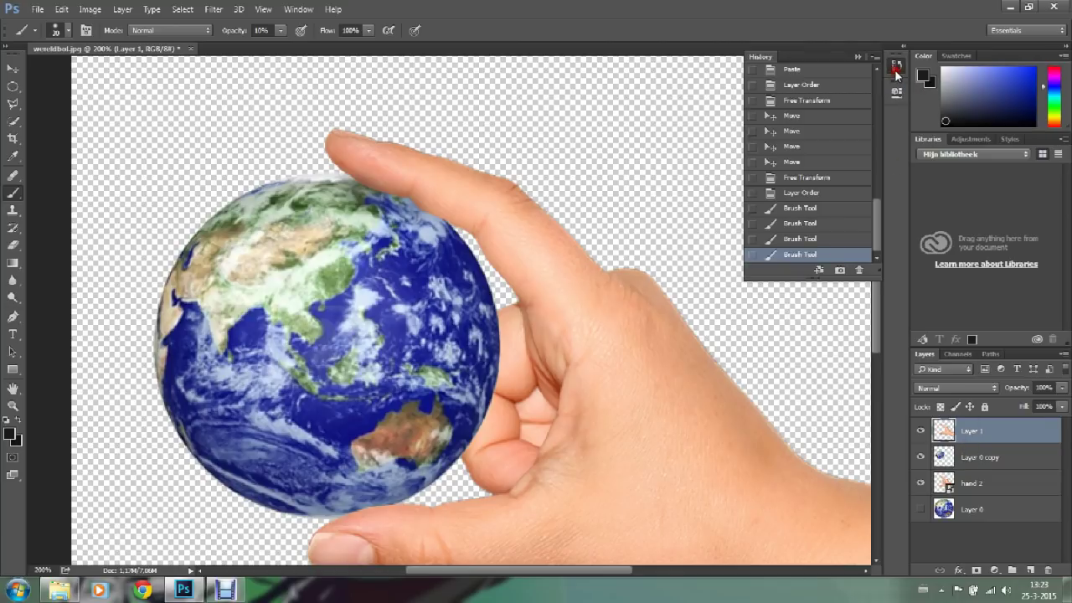
click(810, 194)
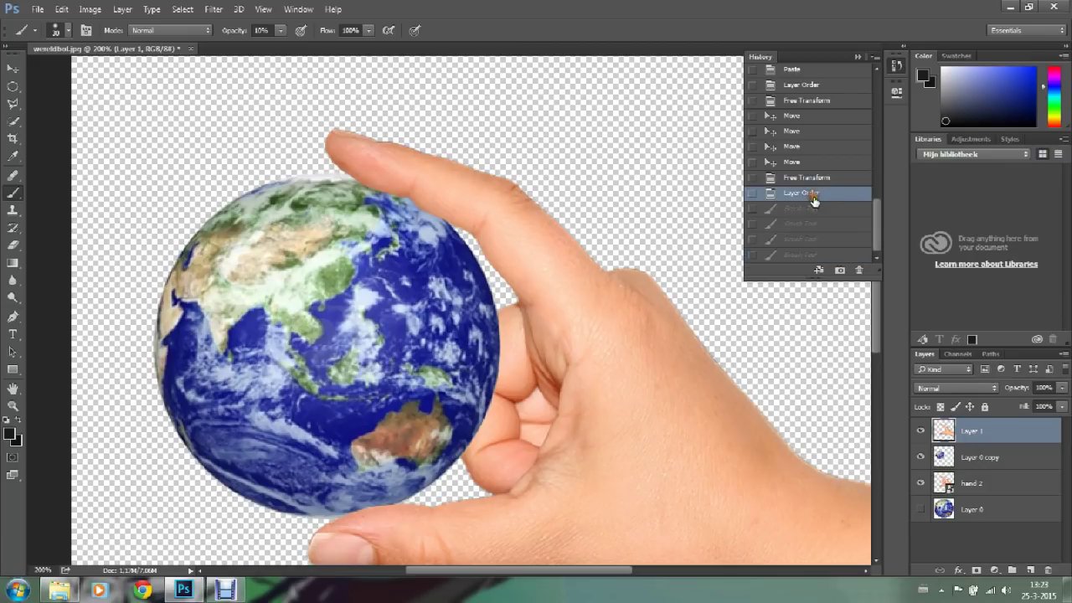
click(982, 466)
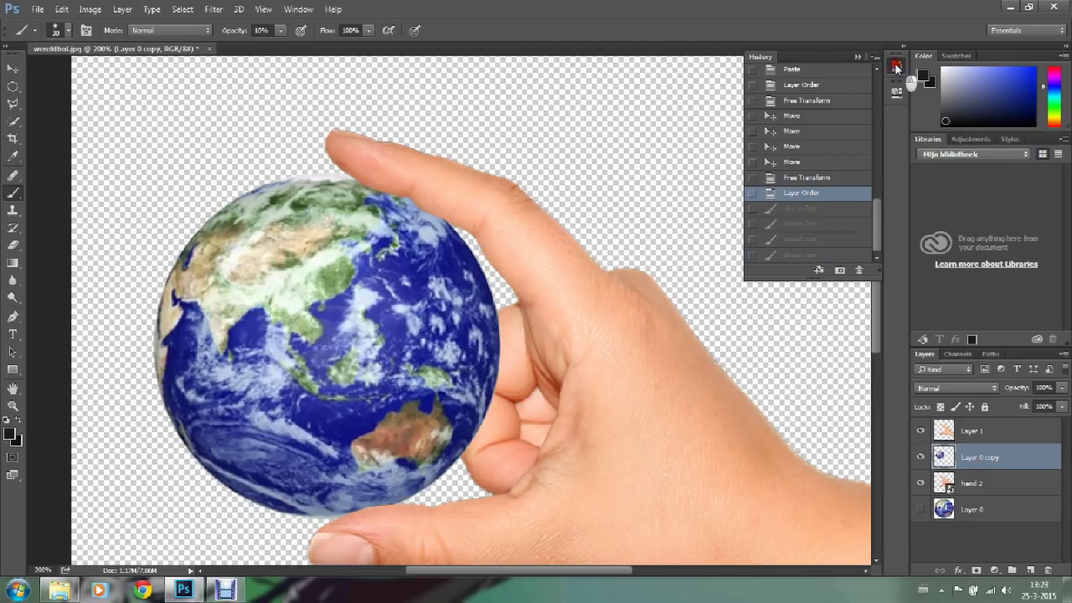
Step: Brush soft shading on the globe's top edge where the fingertip touches it
click(895, 65)
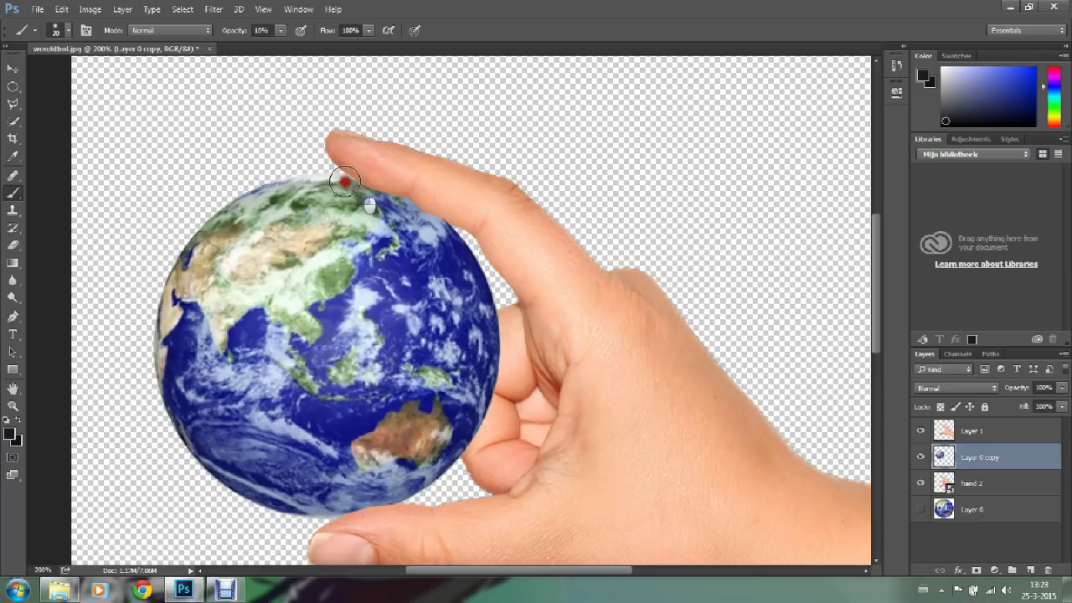
drag(419, 221, 346, 183)
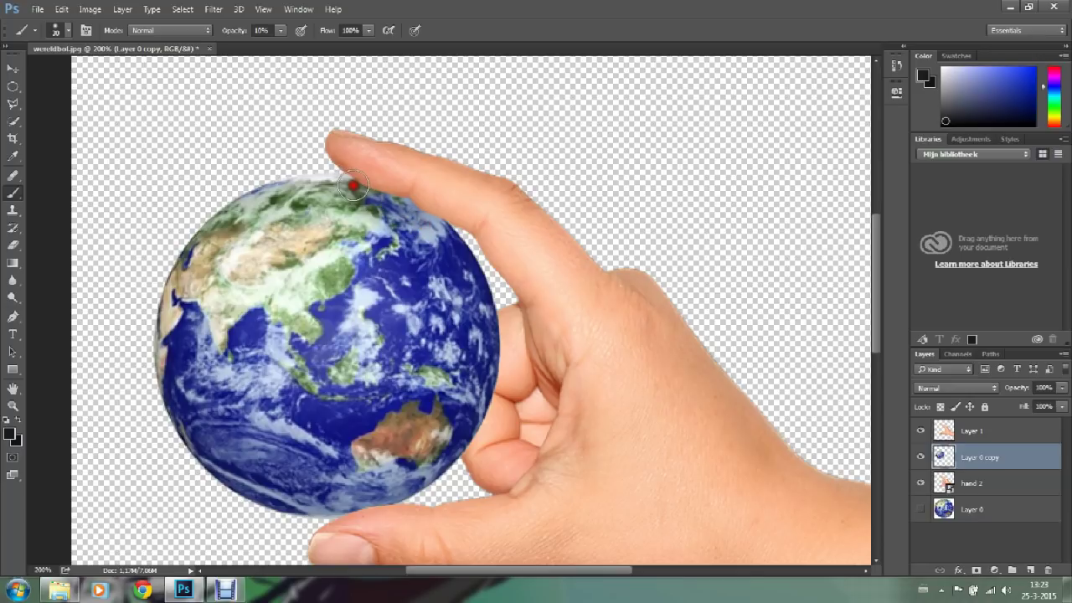
mouse_move(347, 507)
mouse_down()
mouse_move(360, 499)
mouse_move(360, 521)
mouse_move(382, 510)
mouse_move(342, 507)
mouse_move(371, 510)
mouse_up()
mouse_move(394, 175)
mouse_down()
mouse_move(360, 180)
mouse_move(361, 168)
mouse_move(385, 177)
mouse_move(359, 173)
mouse_move(379, 188)
mouse_up()
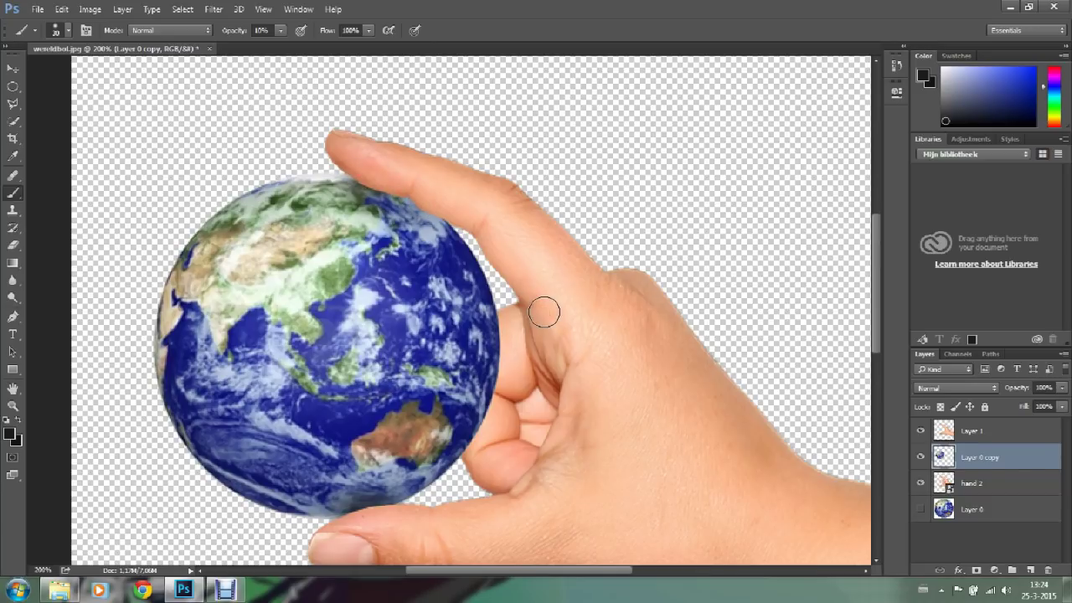
click(545, 312)
click(332, 185)
click(537, 323)
click(405, 170)
click(506, 226)
click(569, 281)
click(391, 221)
Step: On Layer 1, paint blue shading at 5% opacity along the globe's edge near the thumb
click(1026, 74)
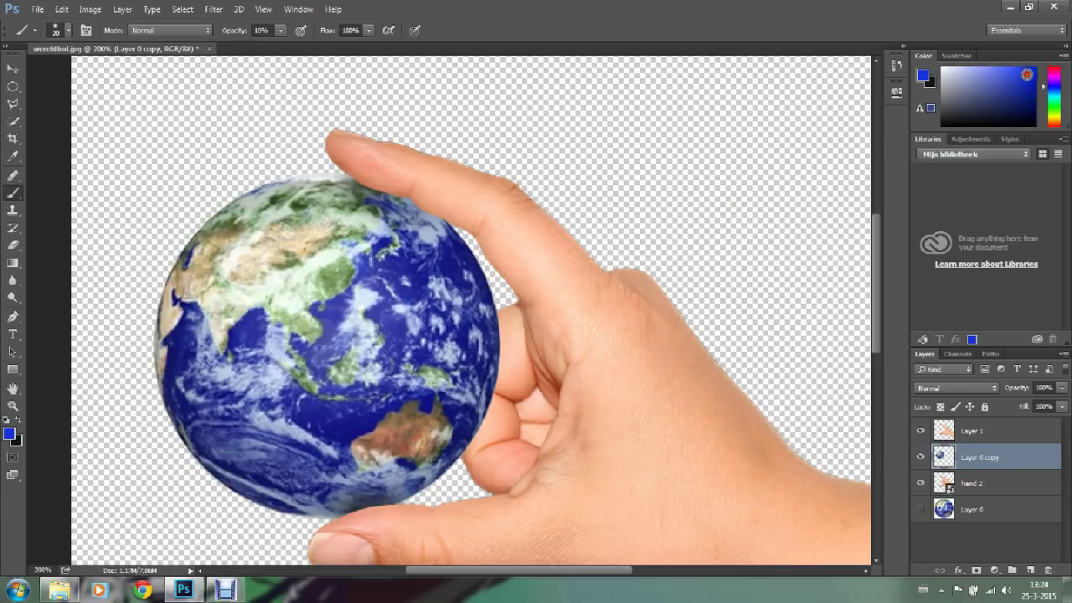
click(978, 433)
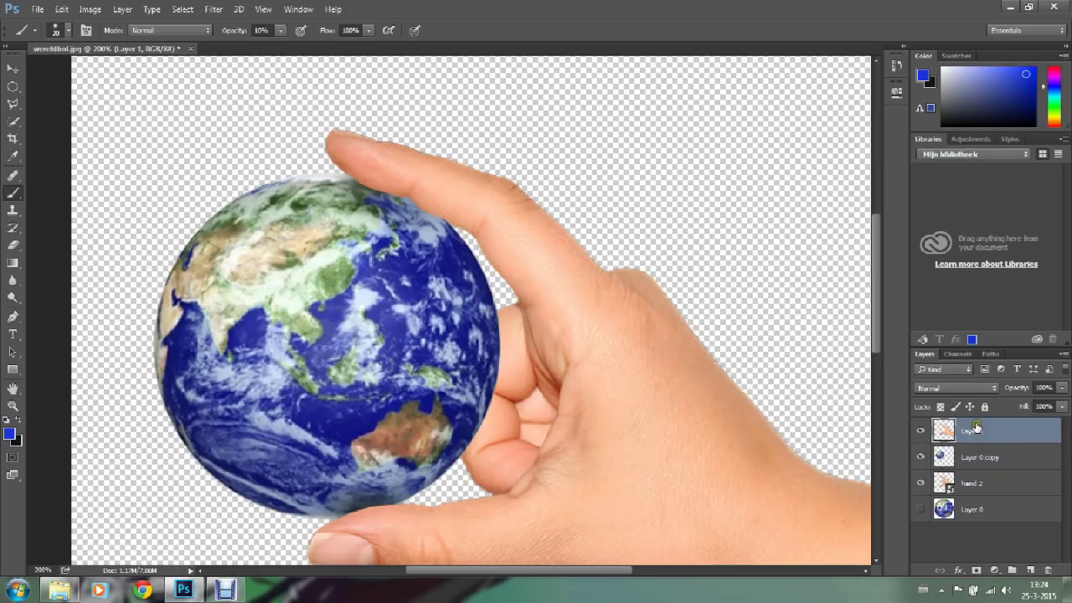
click(283, 31)
click(279, 46)
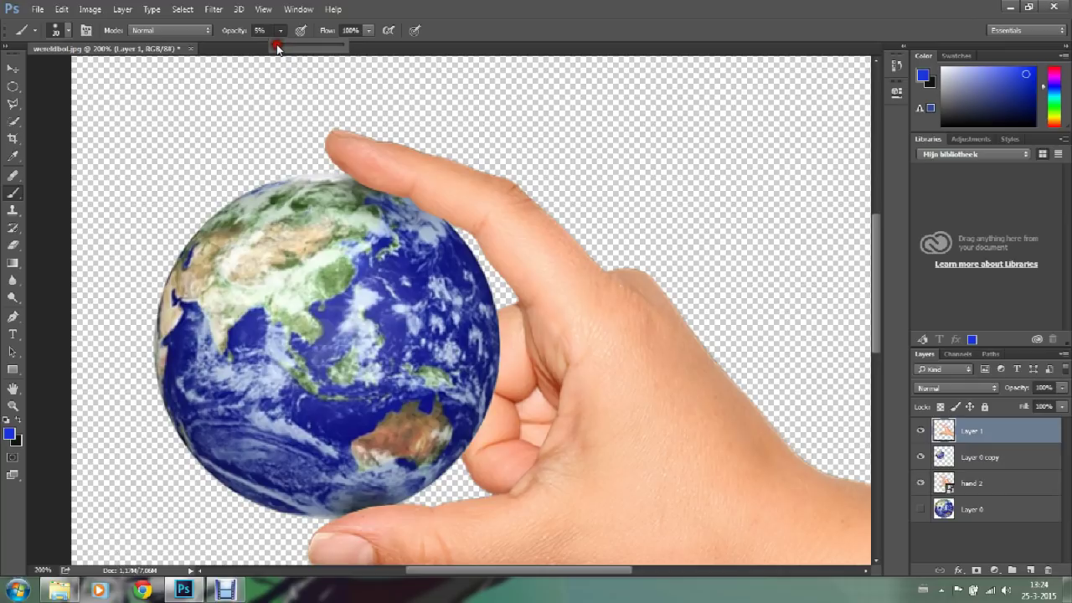
click(350, 177)
mouse_move(373, 538)
mouse_down()
mouse_move(383, 511)
mouse_move(354, 507)
mouse_move(411, 491)
mouse_move(348, 506)
mouse_move(393, 502)
mouse_up()
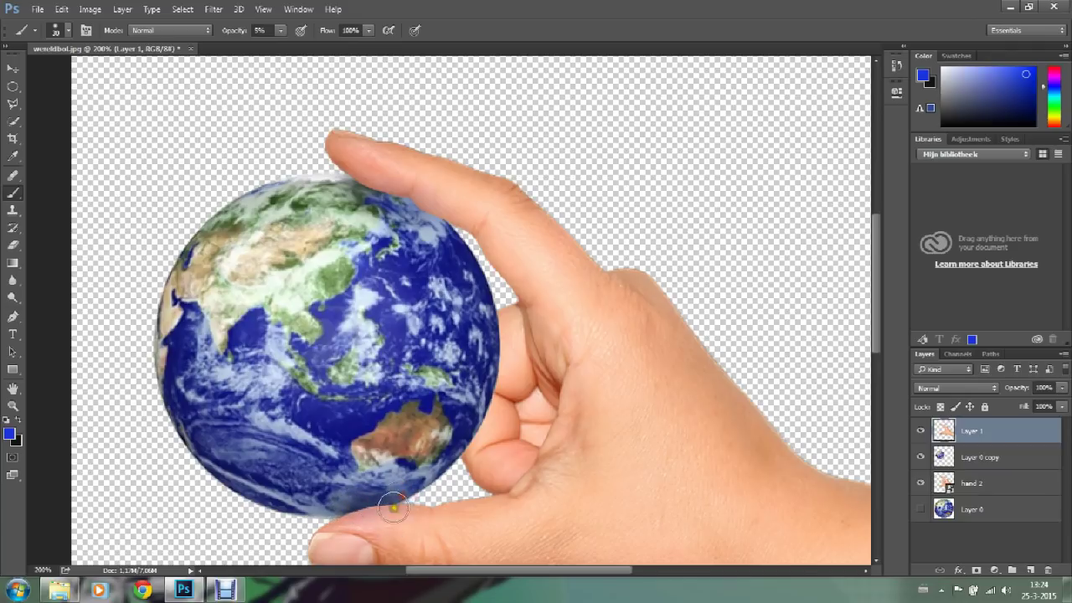
Step: Zoom out to 100% to see the whole hand-and-globe image, then select the Move tool
click(12, 407)
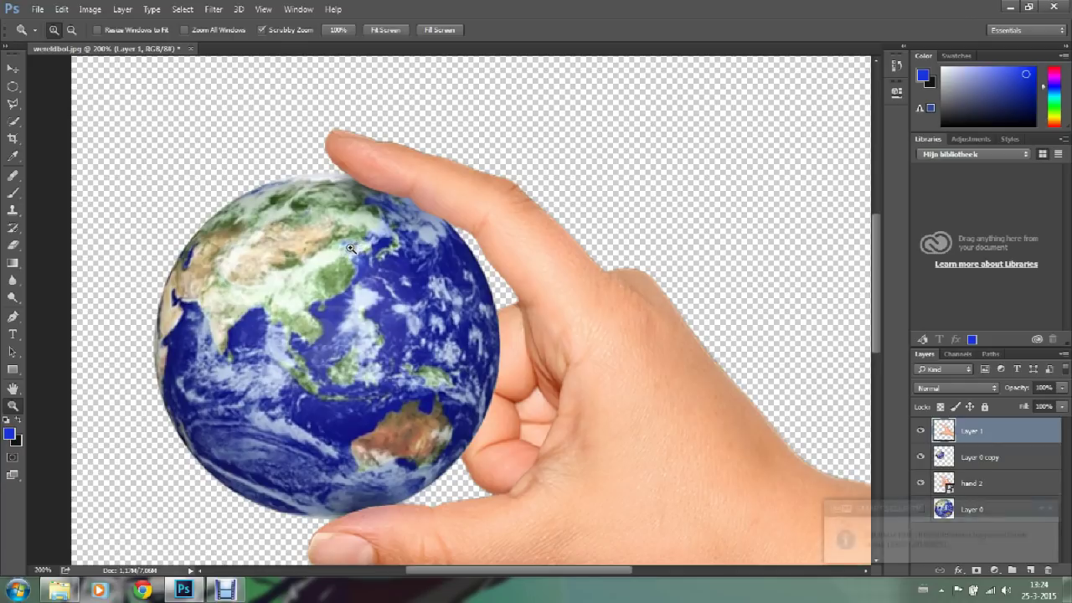
alt+click(387, 348)
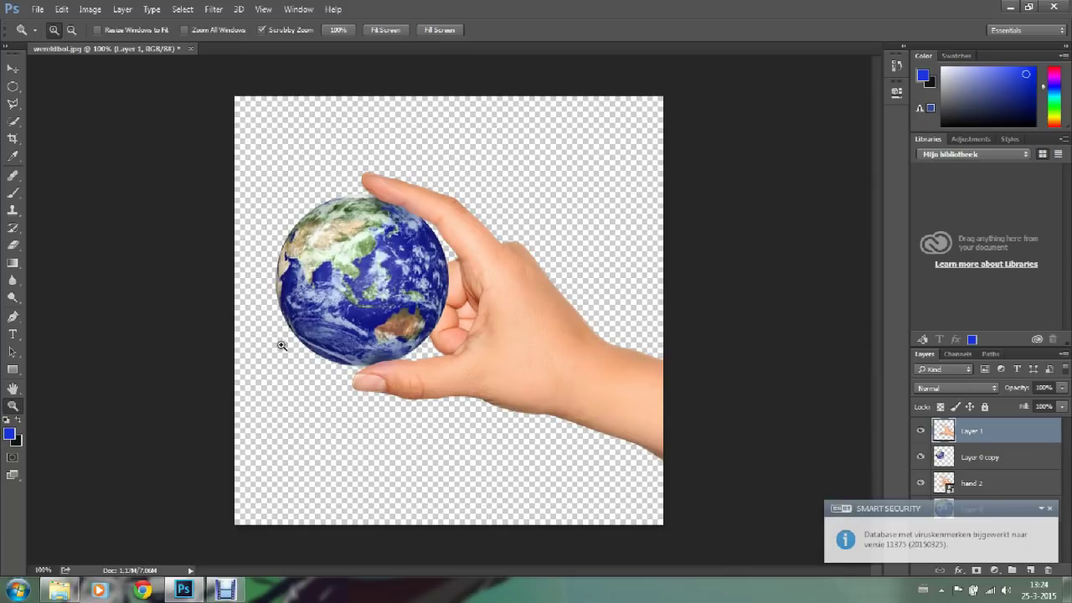
click(12, 68)
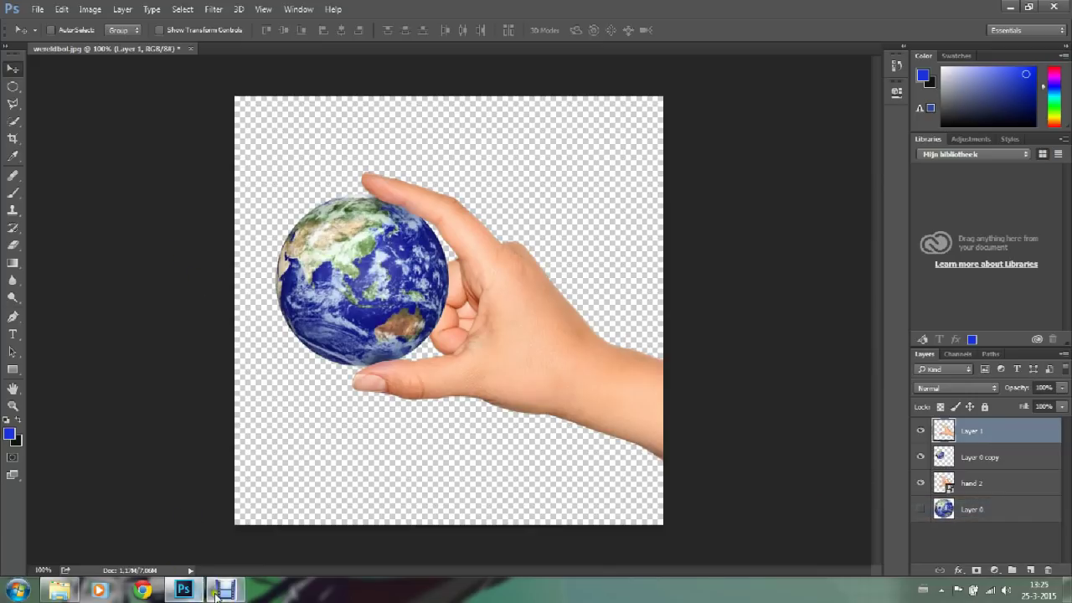
click(301, 302)
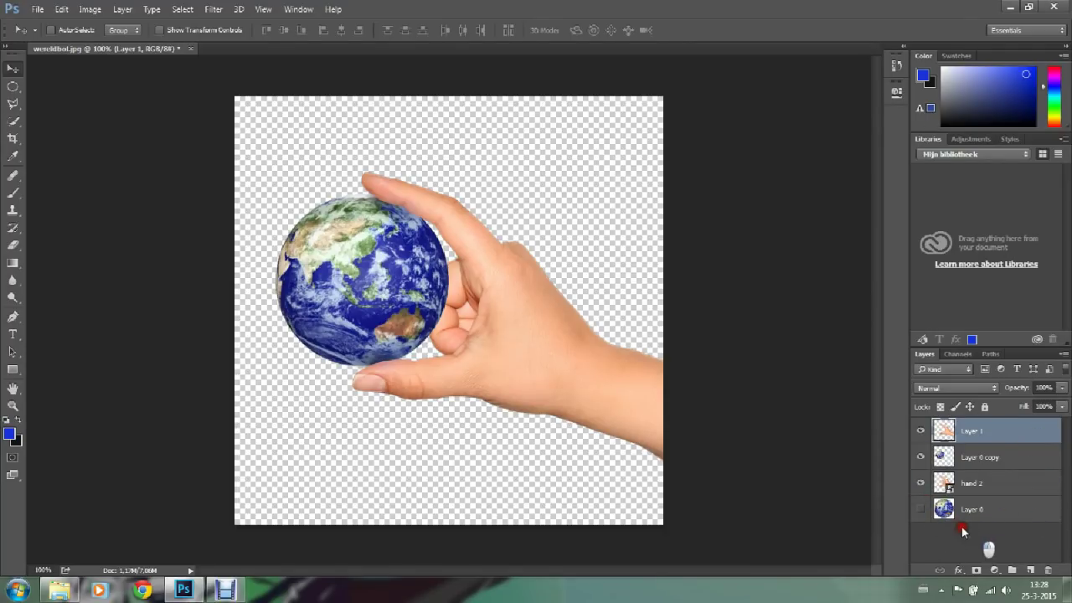
Step: In Save As, choose the JPEG format and name the file 'wereldbol 1'
click(36, 10)
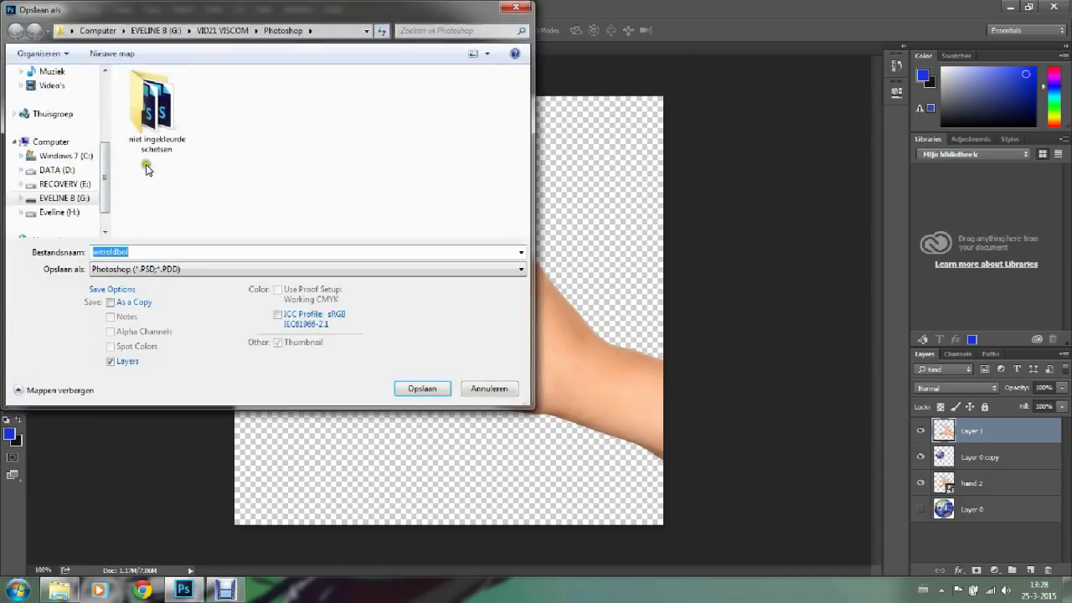
click(523, 268)
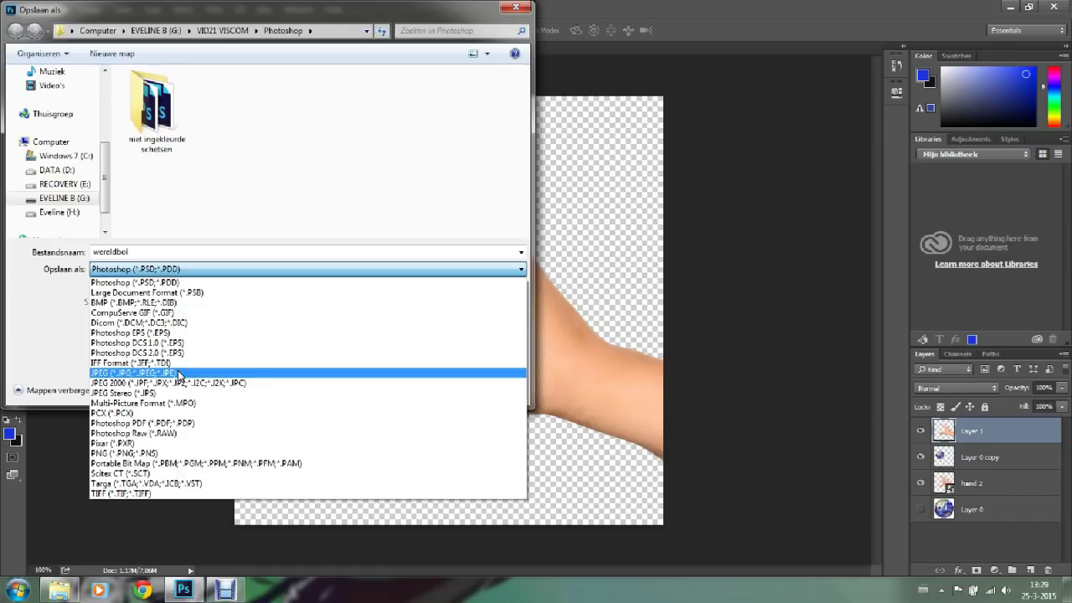
click(178, 375)
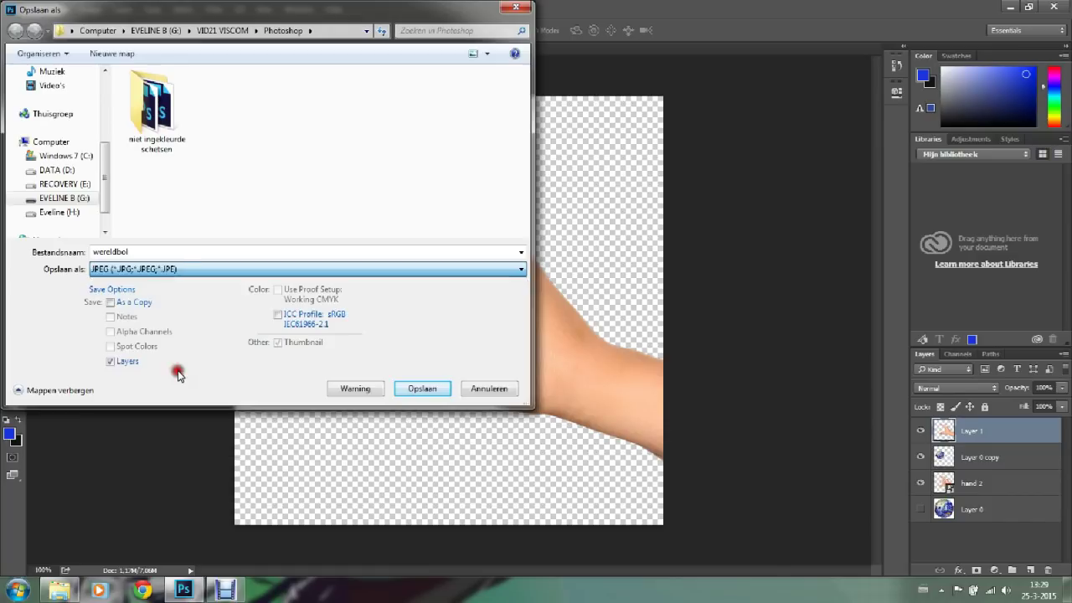
double_click(146, 252)
click(143, 252)
text(1)
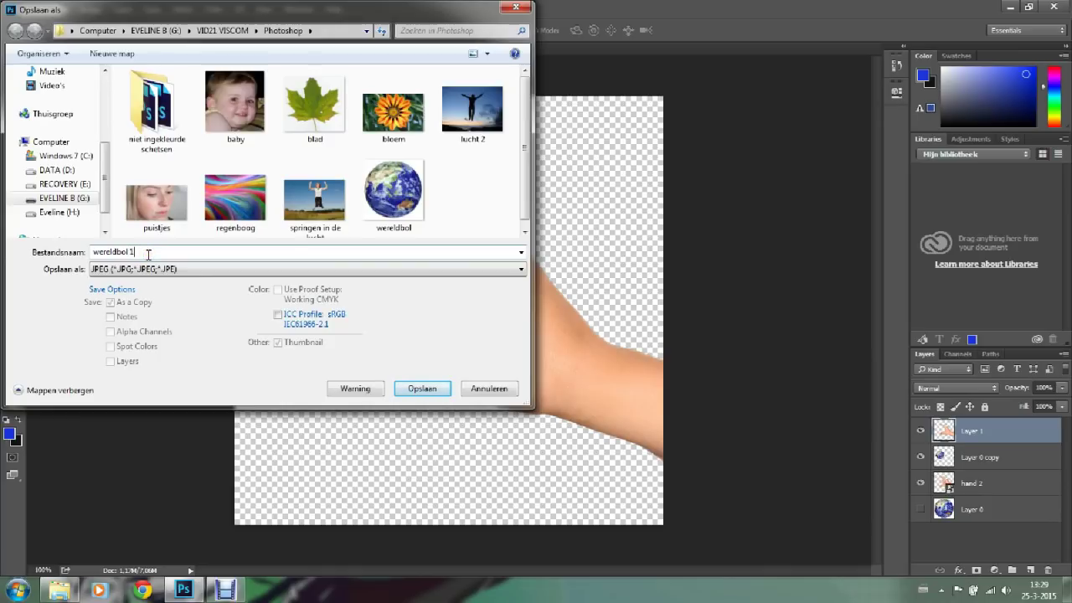
Step: Save the JPEG as 'wereldbol 1' with Quality 12 (Maximum)
click(427, 389)
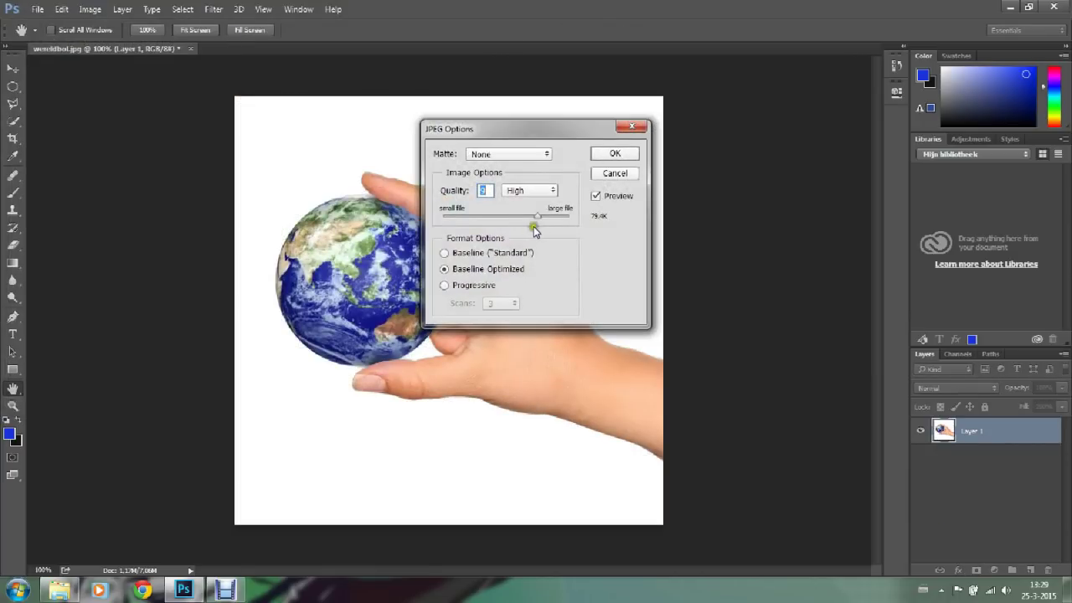
drag(536, 215, 586, 216)
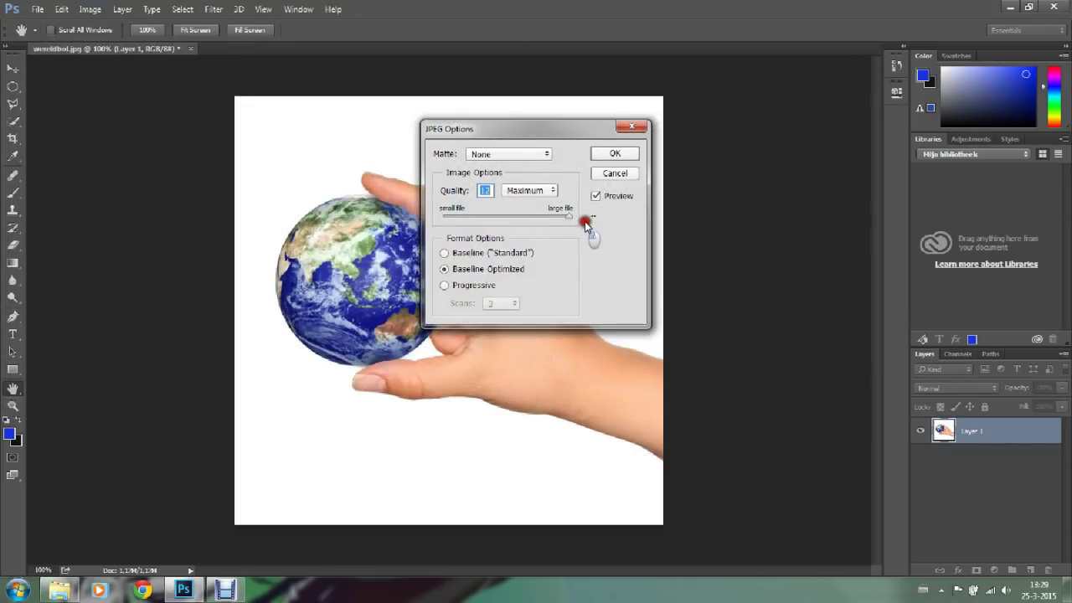
click(615, 154)
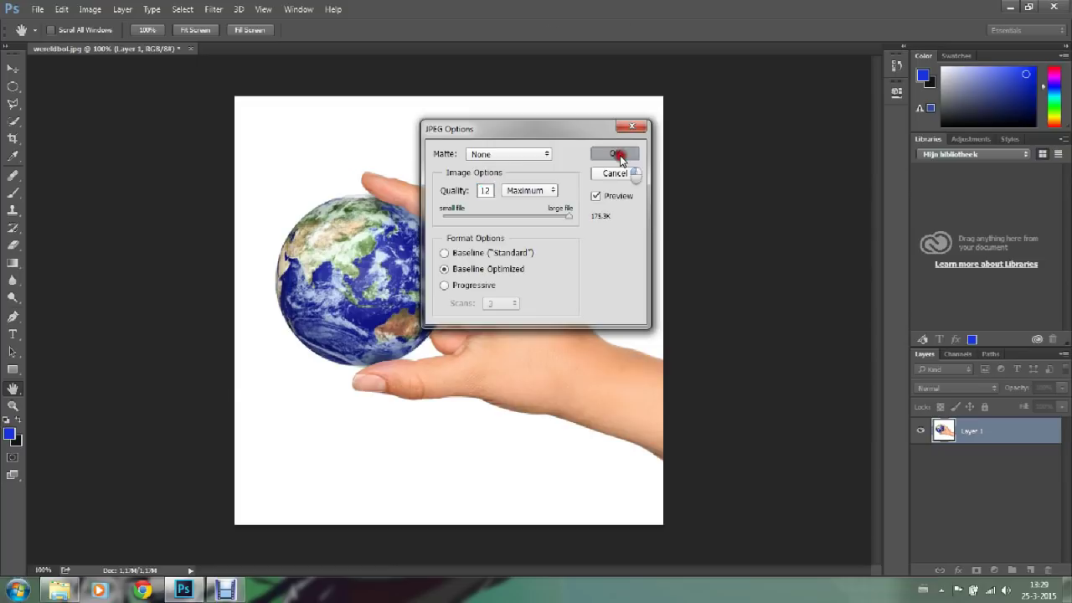